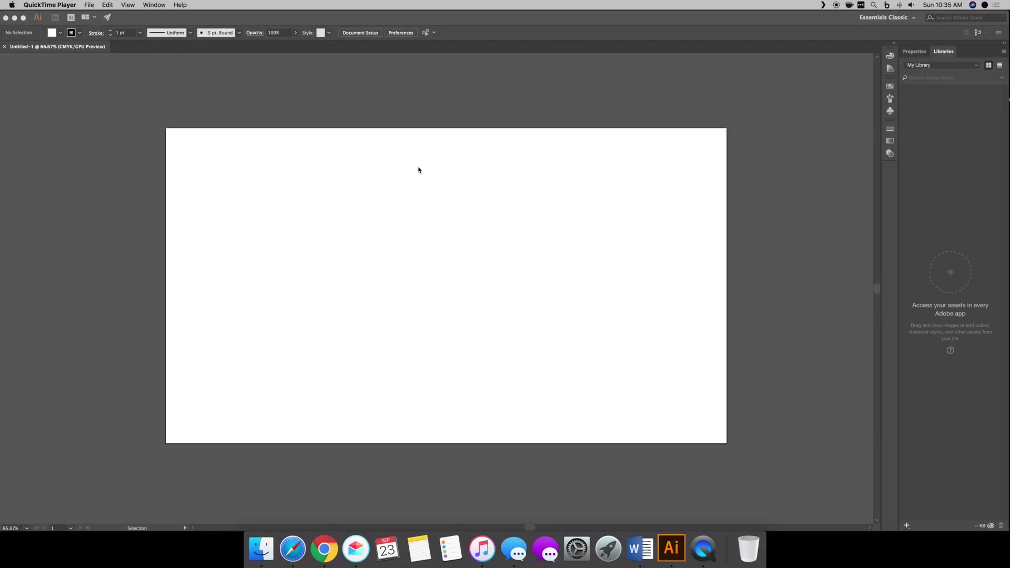
# Switch from QuickTime Player to Illustrator CC with the empty Untitled-1 document showing
pyautogui.click(463, 106)
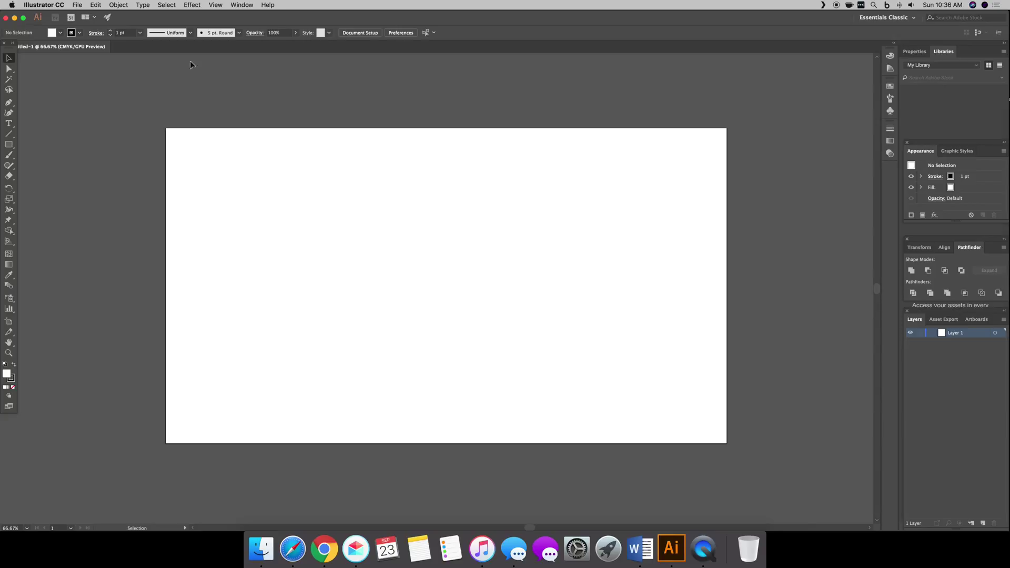
pyautogui.scroll(2, 263, 79)
pyautogui.scroll(-3, 263, 80)
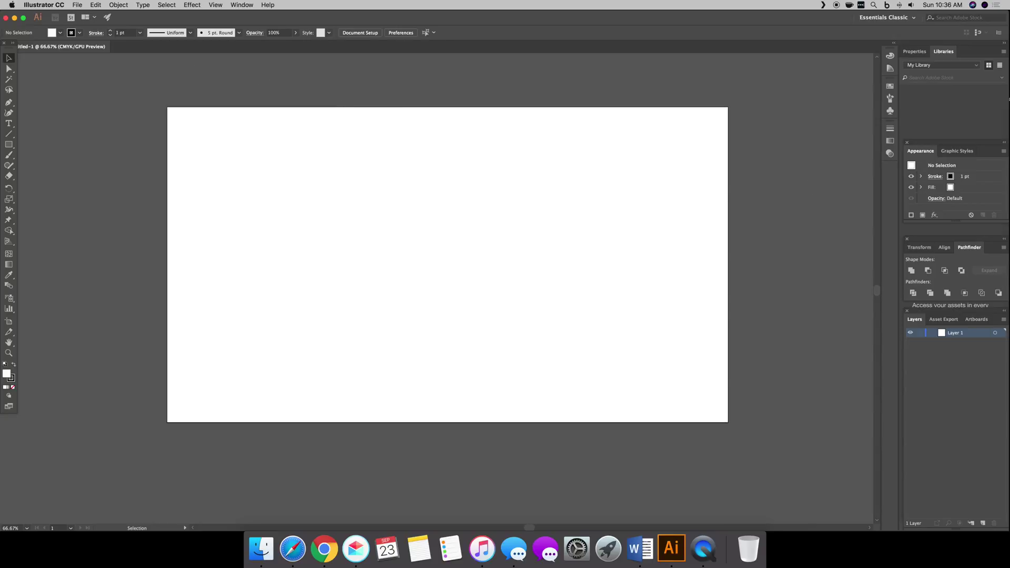
pyautogui.click(527, 317)
# Place Apple-Logo-black.png, scale it down and centre it on the artboard
pyautogui.click(438, 287)
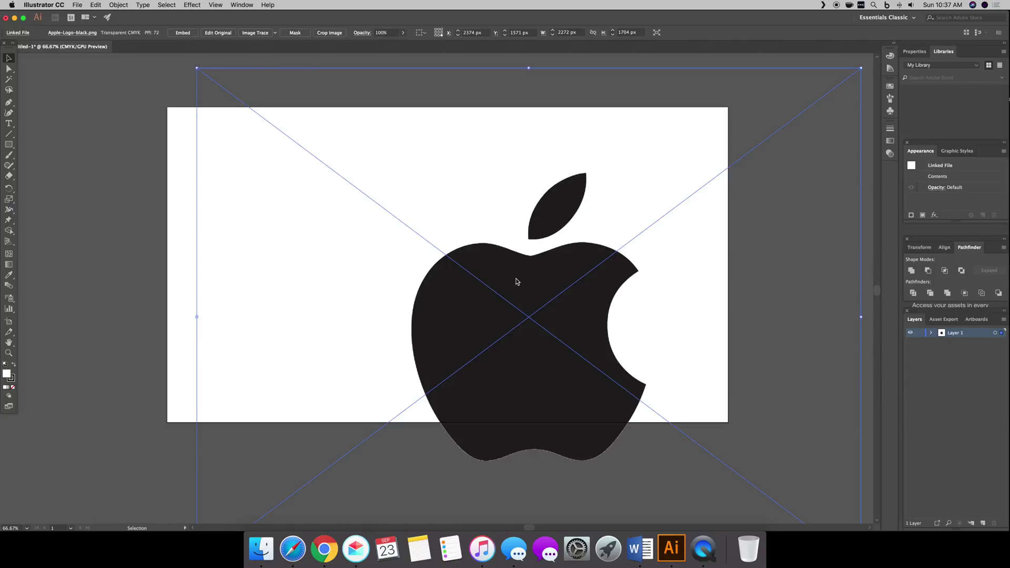
pyautogui.moveTo(196, 68); pyautogui.dragTo(440, 187)
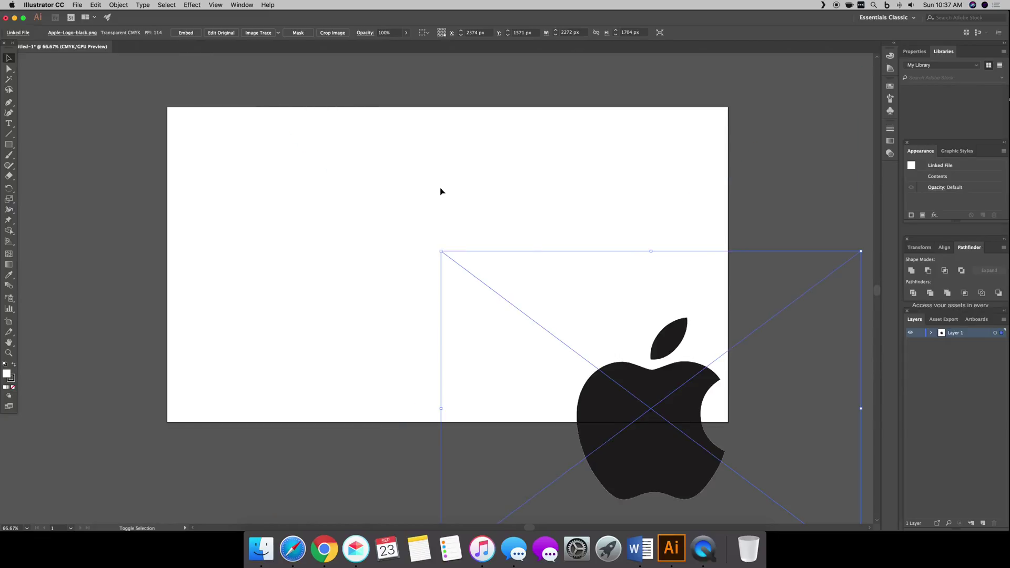
pyautogui.moveTo(442, 252); pyautogui.dragTo(645, 352)
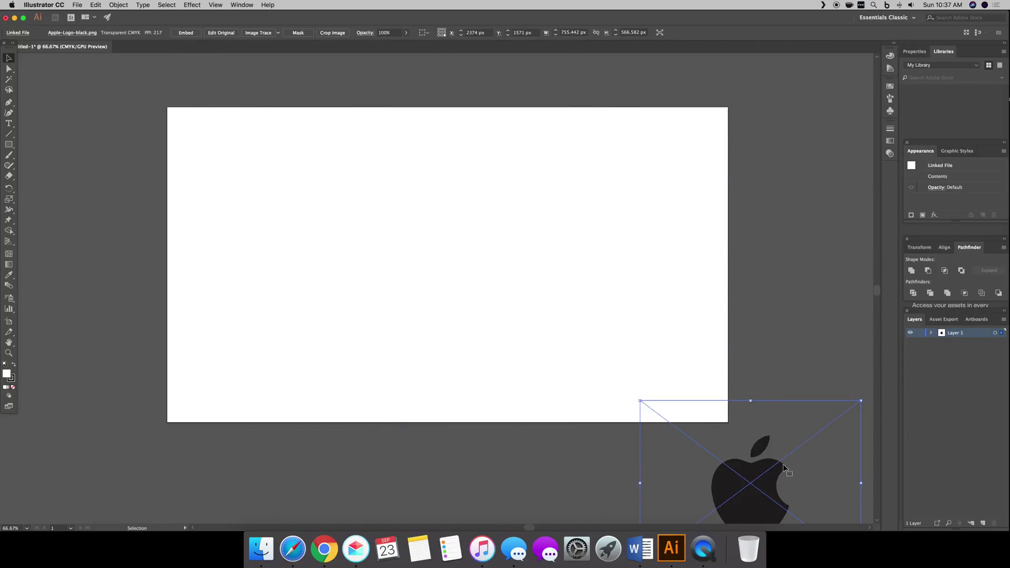
pyautogui.moveTo(784, 468); pyautogui.dragTo(484, 242)
pyautogui.click(609, 248)
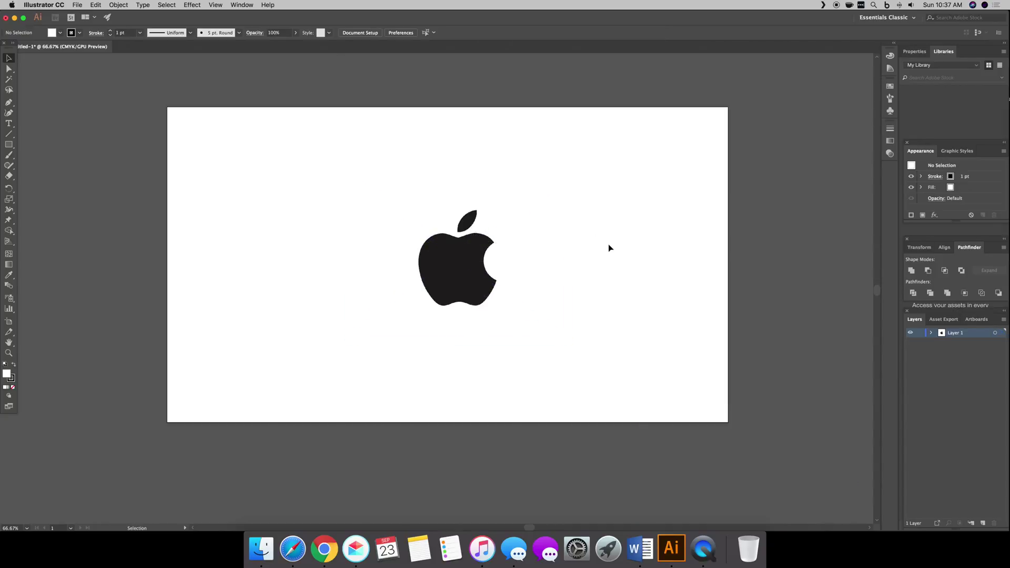
# Rename Layer 1 to 'Apple logo' and add a new layer above it
pyautogui.doubleClick(952, 333)
pyautogui.write('Apple logo')
pyautogui.press('Return')
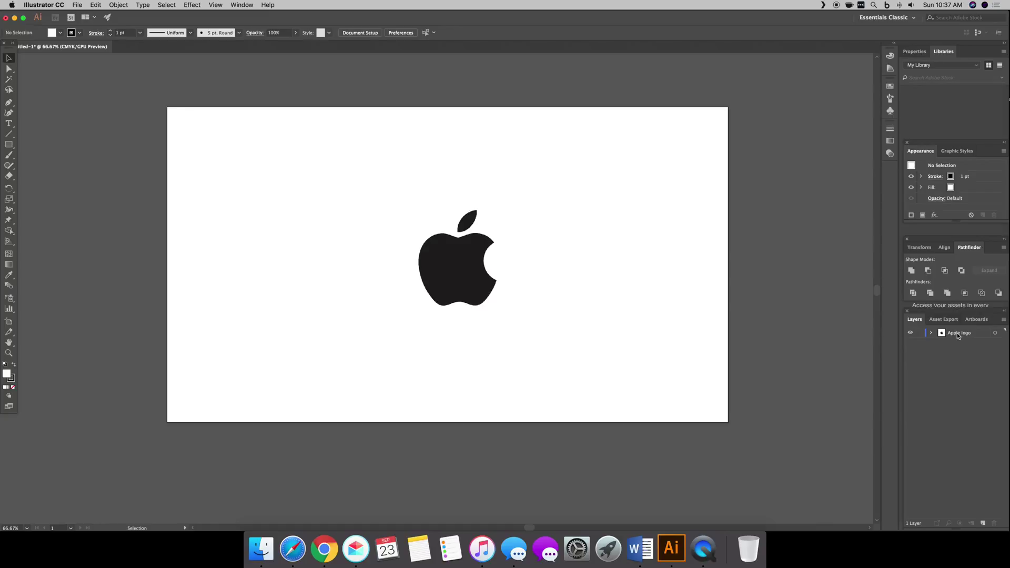
pyautogui.click(983, 524)
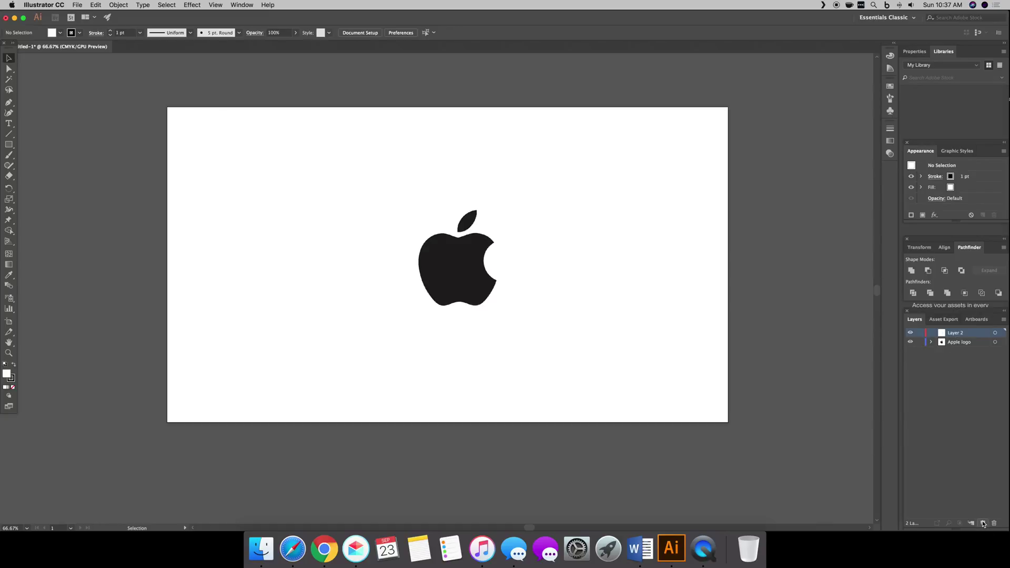
# Rename Layer 2 as the tracing layer, with a name beginning 'Our apple'
pyautogui.doubleClick(963, 333)
pyautogui.write('OPr ap')
pyautogui.write(' log')
pyautogui.press('super+a')
pyautogui.press('Right')
pyautogui.write('go')
pyautogui.press('Return')
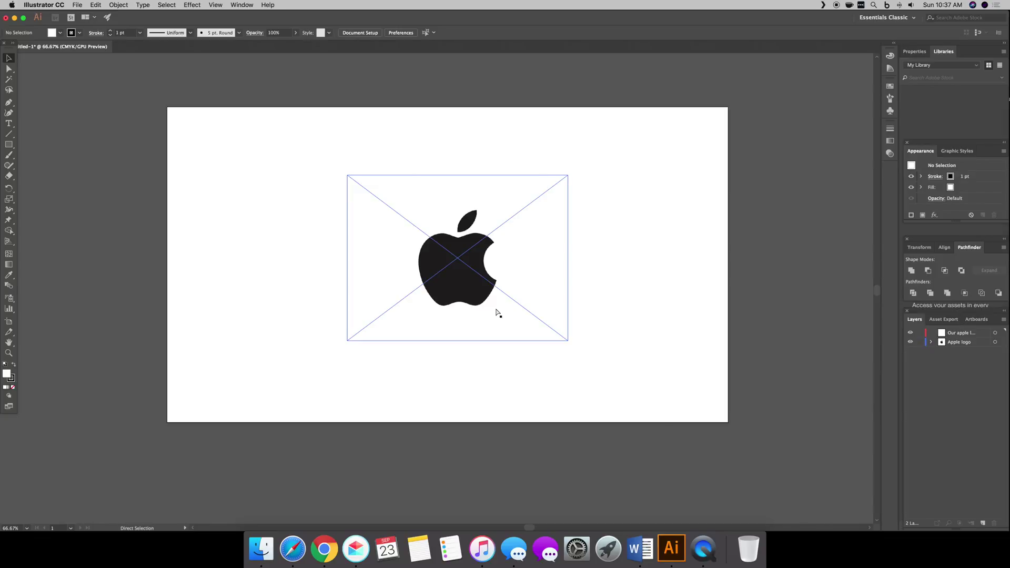
# Zoom in, then reposition and slightly enlarge the Apple logo image
pyautogui.press('super+equal')
pyautogui.press('super+equal')
pyautogui.moveTo(497, 313); pyautogui.dragTo(595, 350)
pyautogui.hscroll(1, 748, 345)
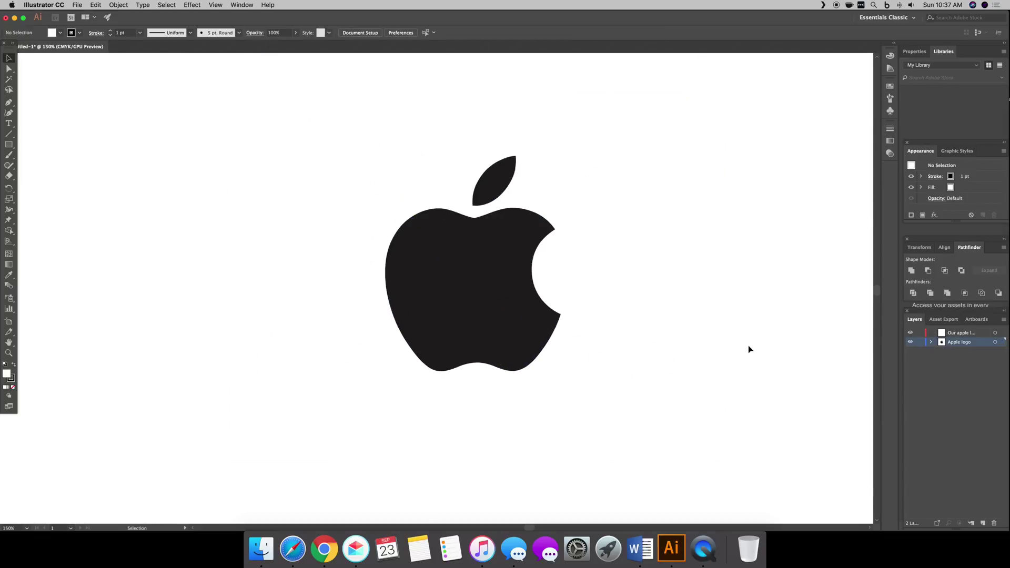
pyautogui.scroll(2, 748, 345)
pyautogui.click(510, 316)
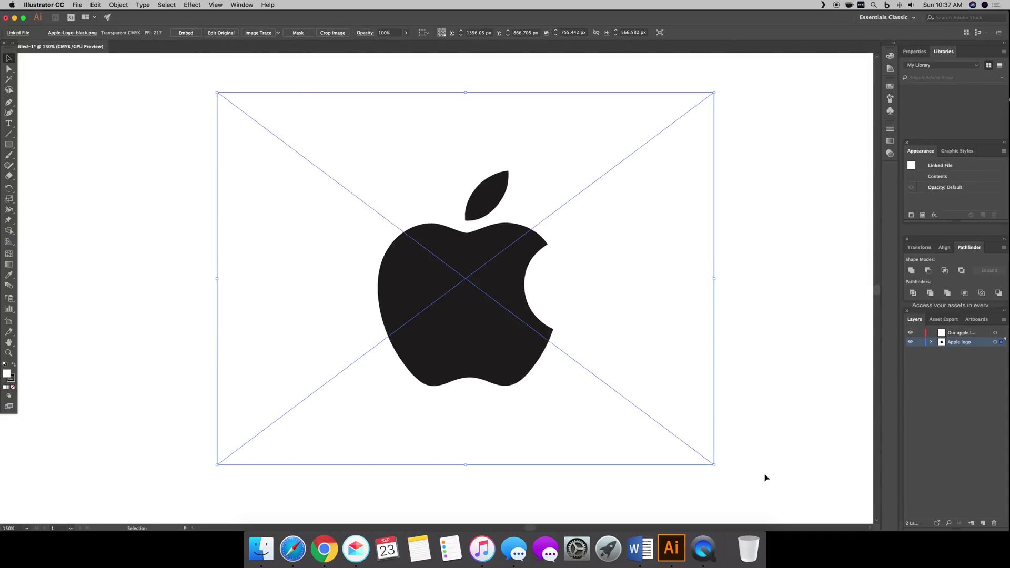
pyautogui.moveTo(714, 466); pyautogui.dragTo(723, 471)
pyautogui.click(777, 441)
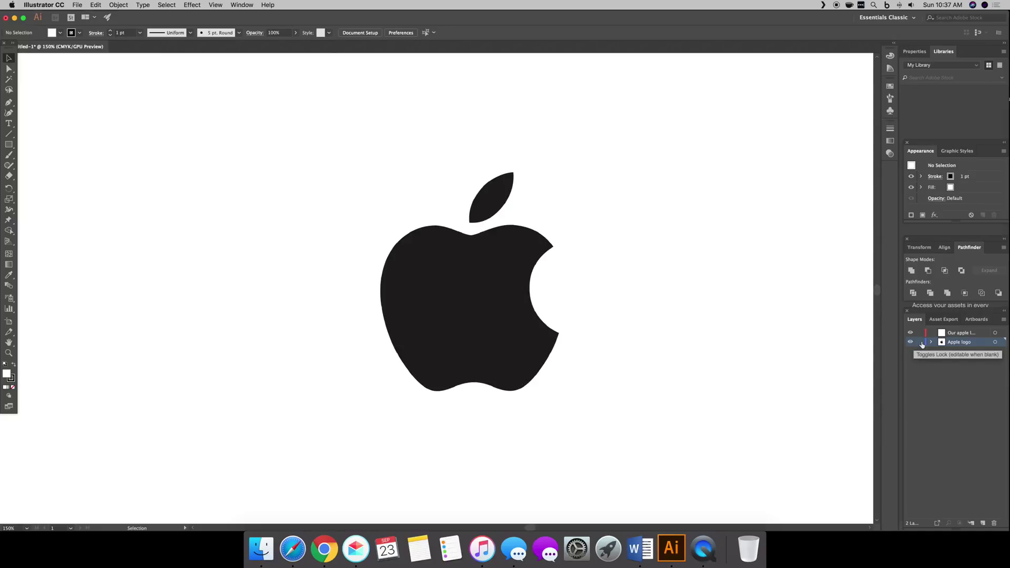
# Lock the Apple logo layer, confirm it can't be selected, and make the tracing layer active
pyautogui.click(921, 342)
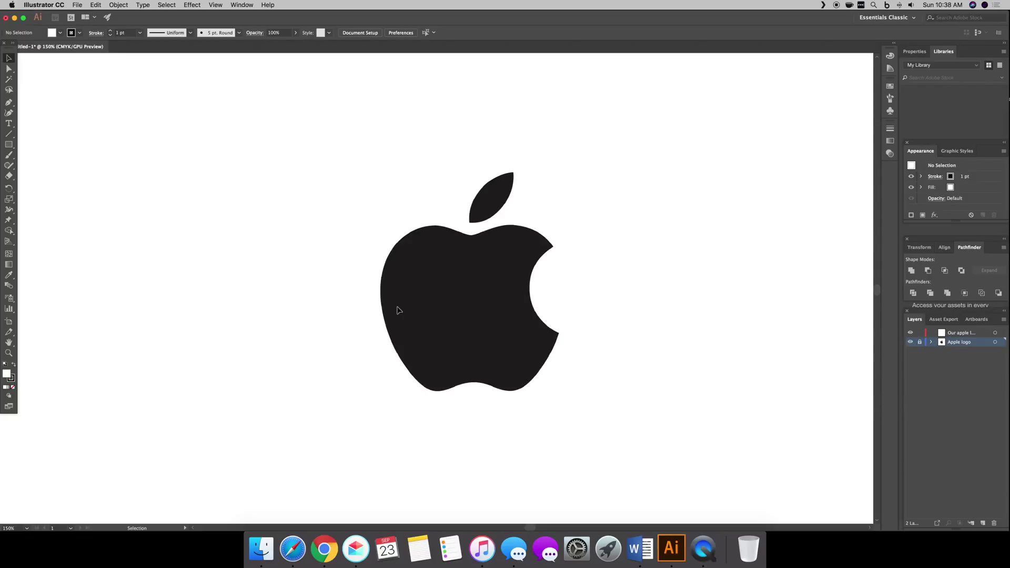
pyautogui.moveTo(544, 378); pyautogui.dragTo(573, 397)
pyautogui.click(943, 334)
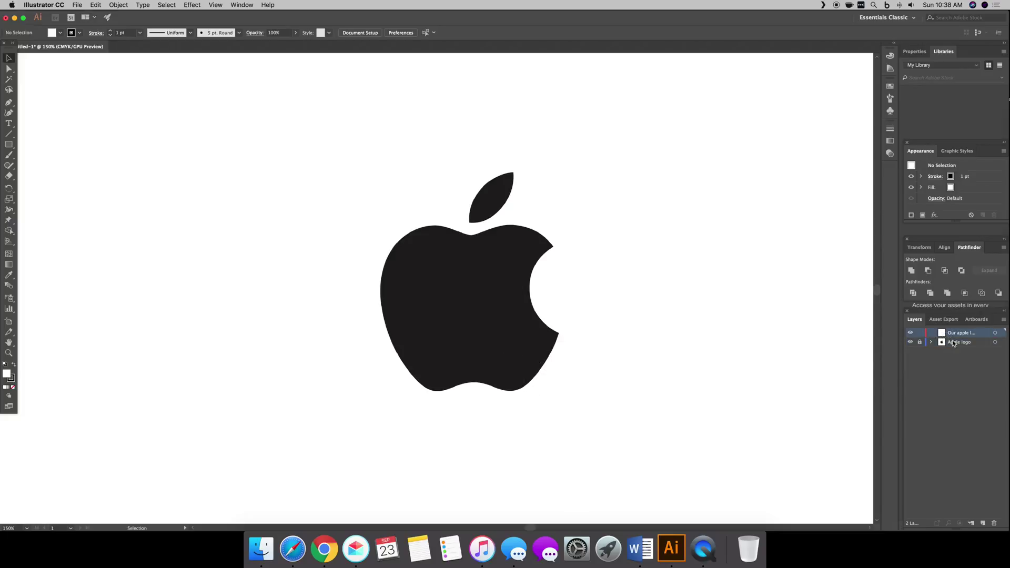
pyautogui.press('super+equal')
pyautogui.press('super+equal')
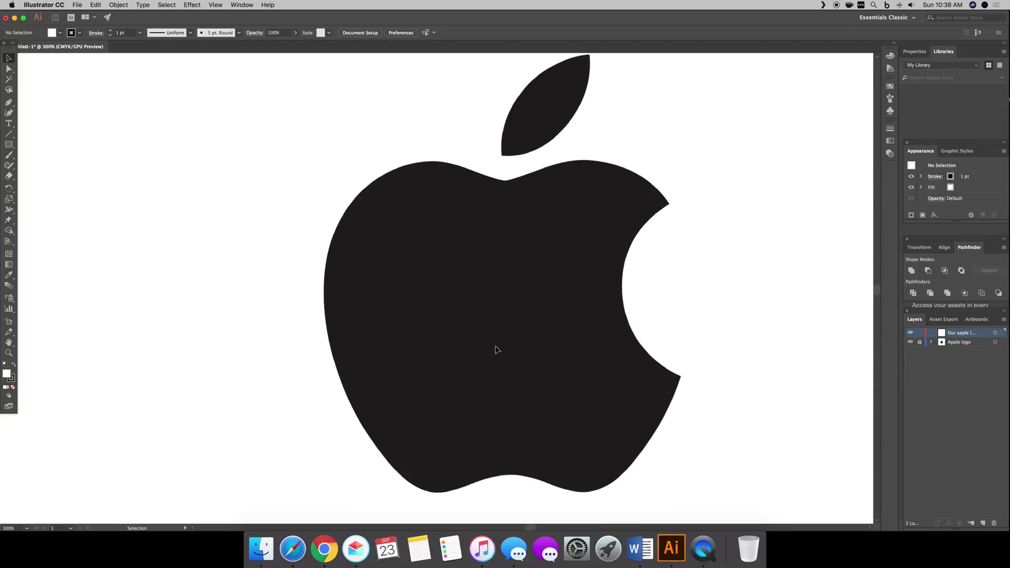
# Choose the Pen tool and set the fill to None
pyautogui.hscroll(2, 542, 345)
pyautogui.scroll(1, 542, 345)
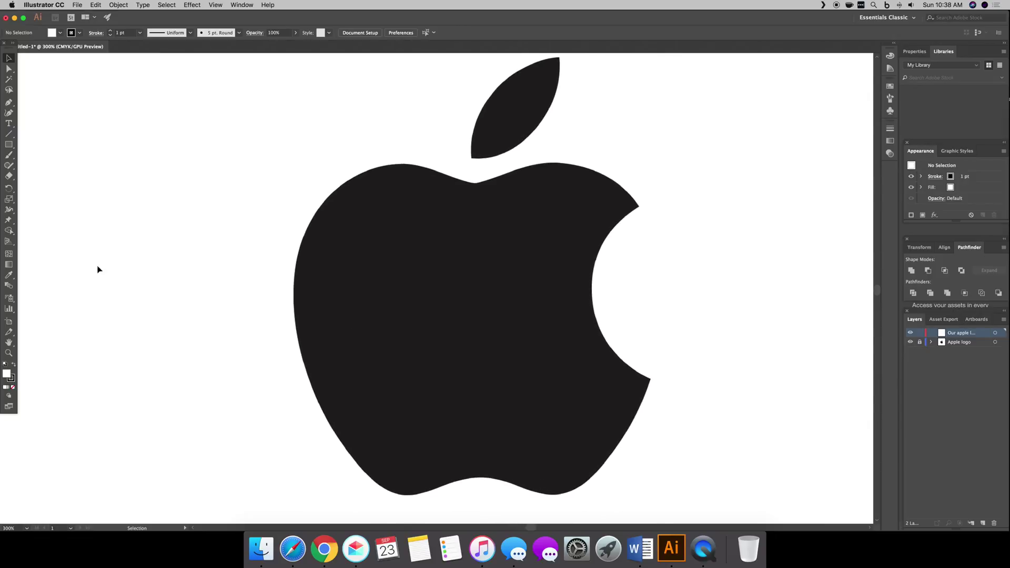
pyautogui.click(14, 104)
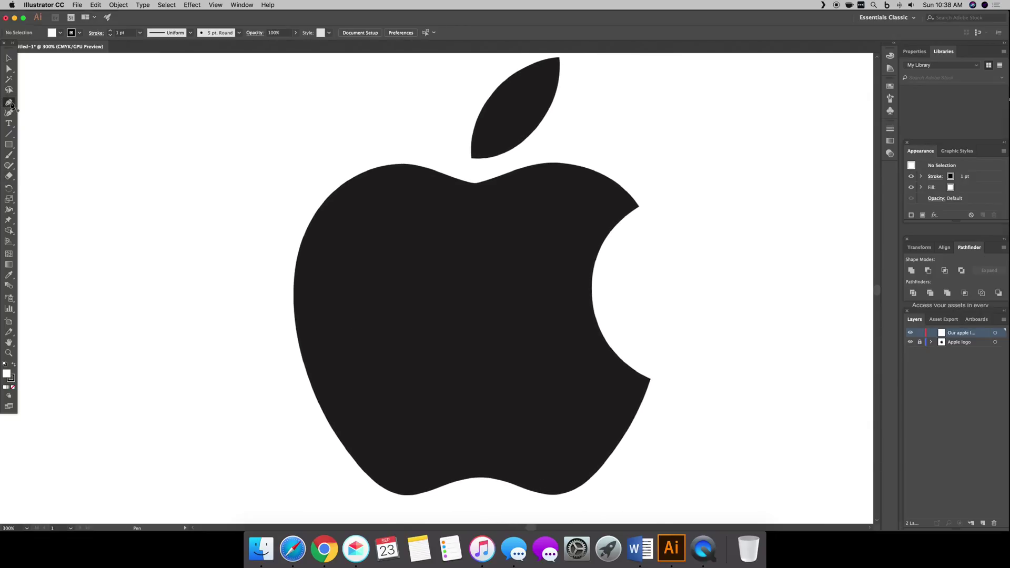
pyautogui.click(13, 386)
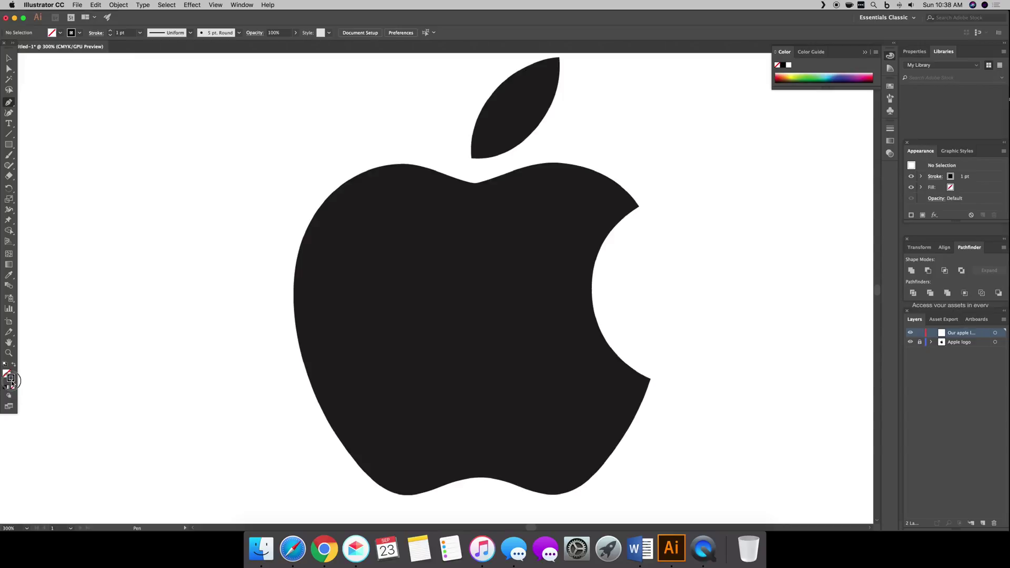
# Set the stroke colour to pure red FF0000 in the Color Picker
pyautogui.doubleClick(11, 382)
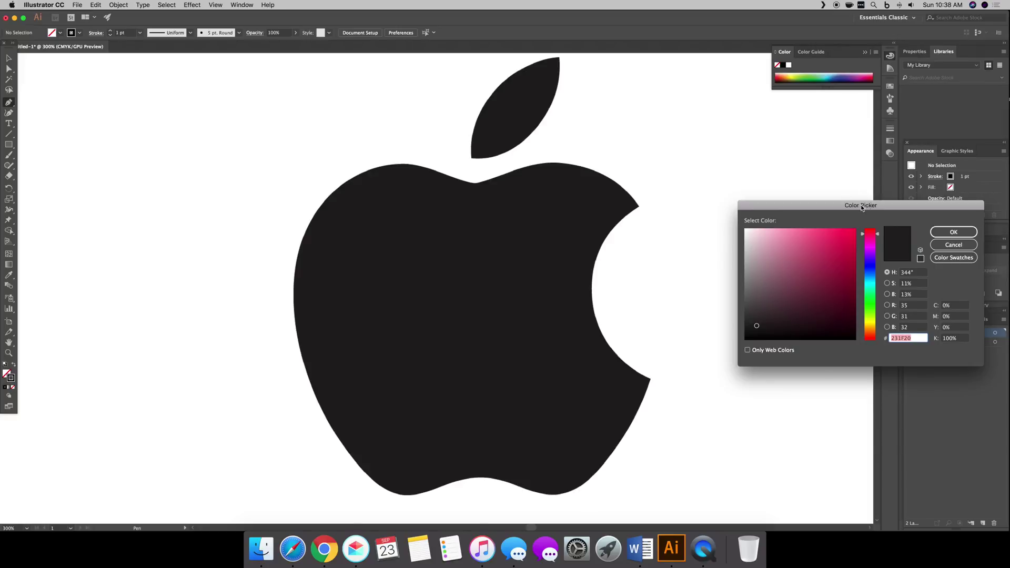
pyautogui.moveTo(862, 207); pyautogui.dragTo(146, 314)
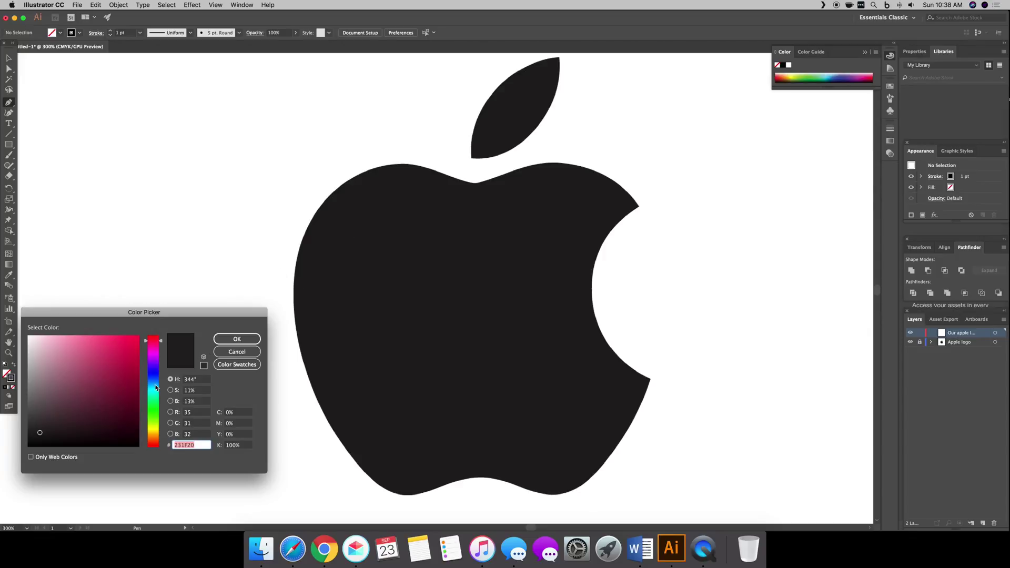
pyautogui.moveTo(161, 342); pyautogui.dragTo(160, 318)
pyautogui.click(237, 339)
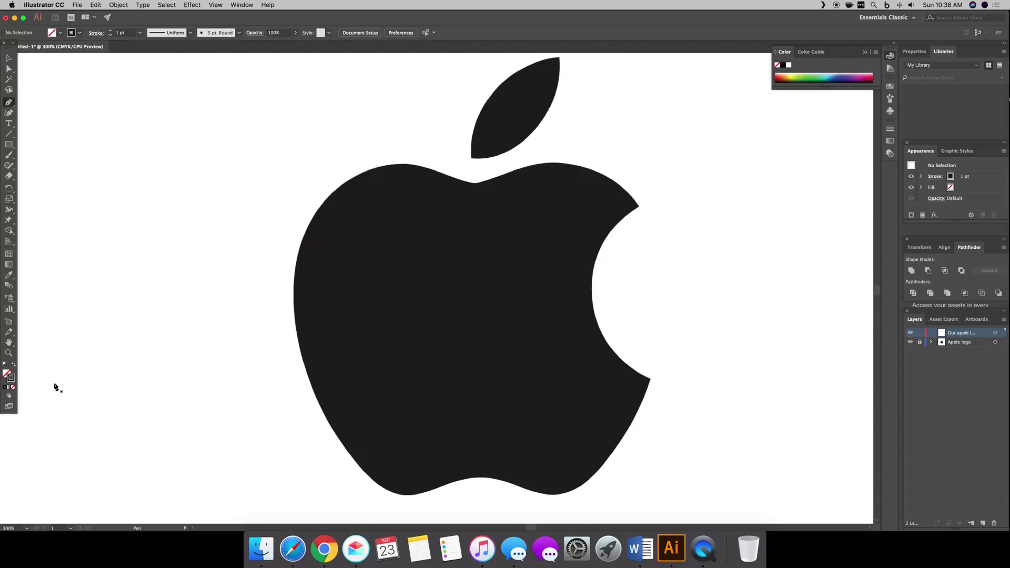
pyautogui.doubleClick(10, 379)
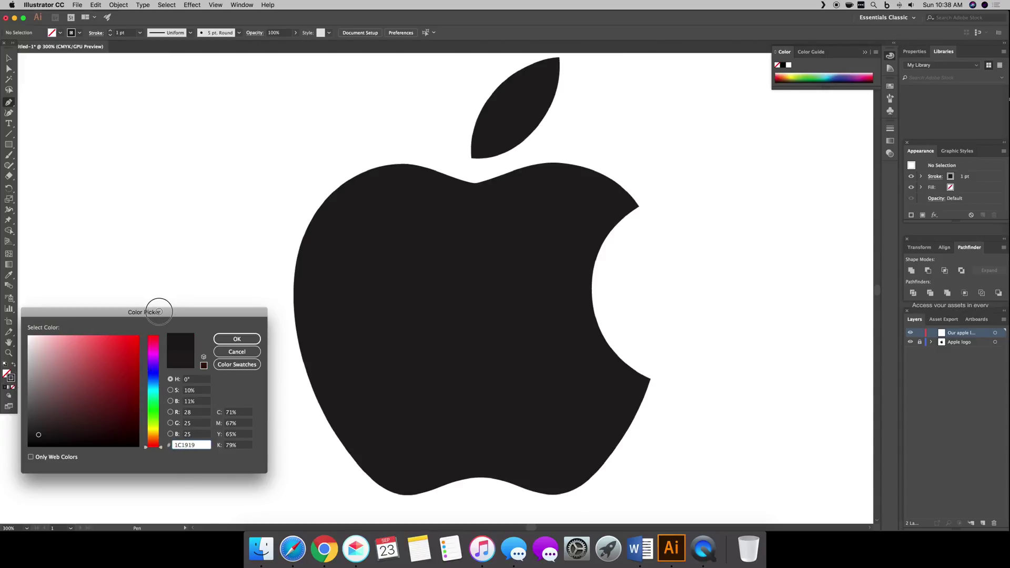
pyautogui.click(135, 339)
pyautogui.click(237, 339)
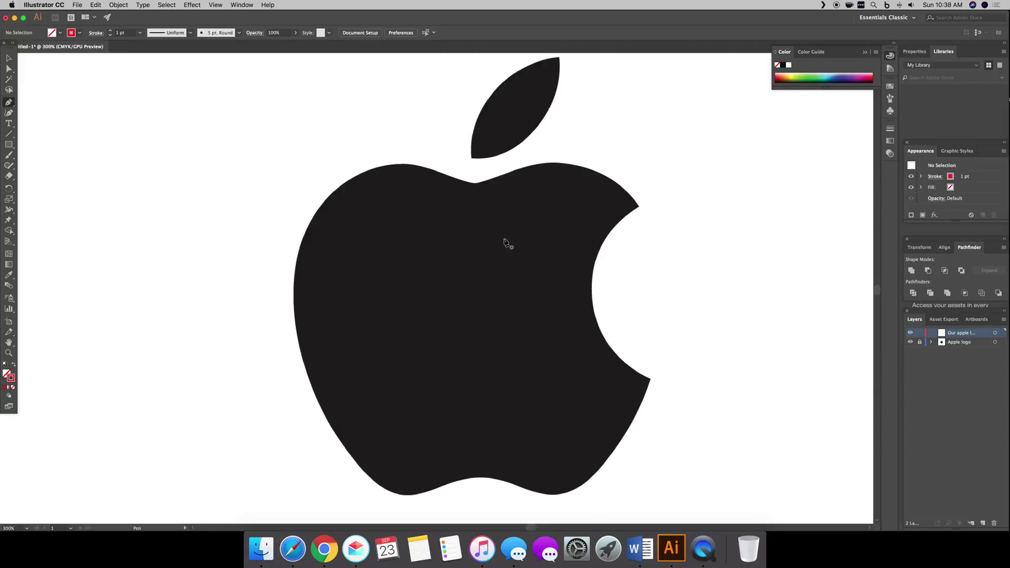
# Draw a rough closed test path with the Pen left of the apple
pyautogui.click(248, 191)
pyautogui.click(240, 288)
pyautogui.moveTo(431, 288); pyautogui.dragTo(432, 232)
pyautogui.click(420, 171)
pyautogui.click(326, 154)
pyautogui.click(248, 191)
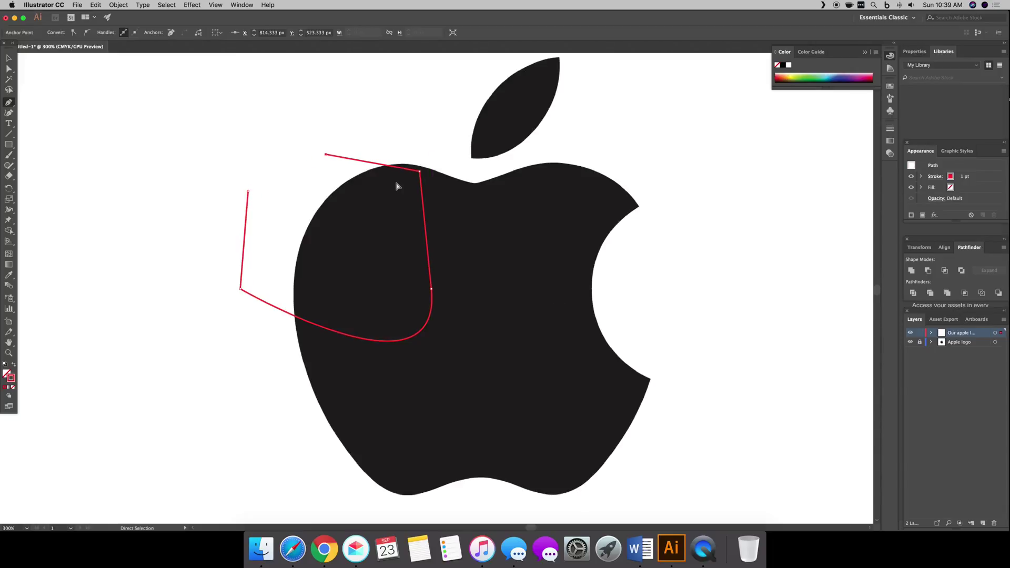
# Undo the test path and start the red outline at the apple's top dip
pyautogui.press('super+z')
pyautogui.press('super+z')
pyautogui.press('super+z')
pyautogui.press('super+z')
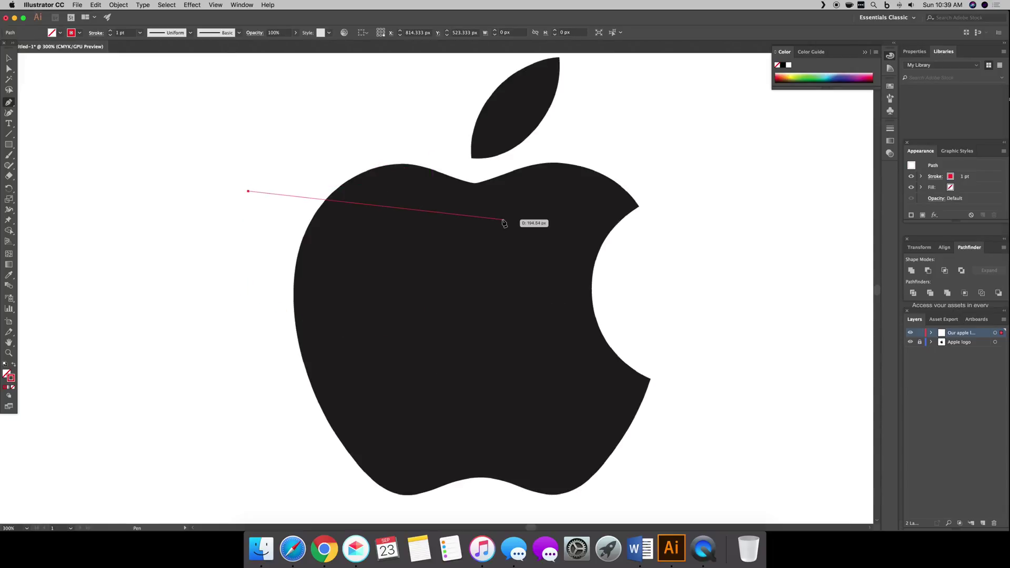
pyautogui.press('super+z')
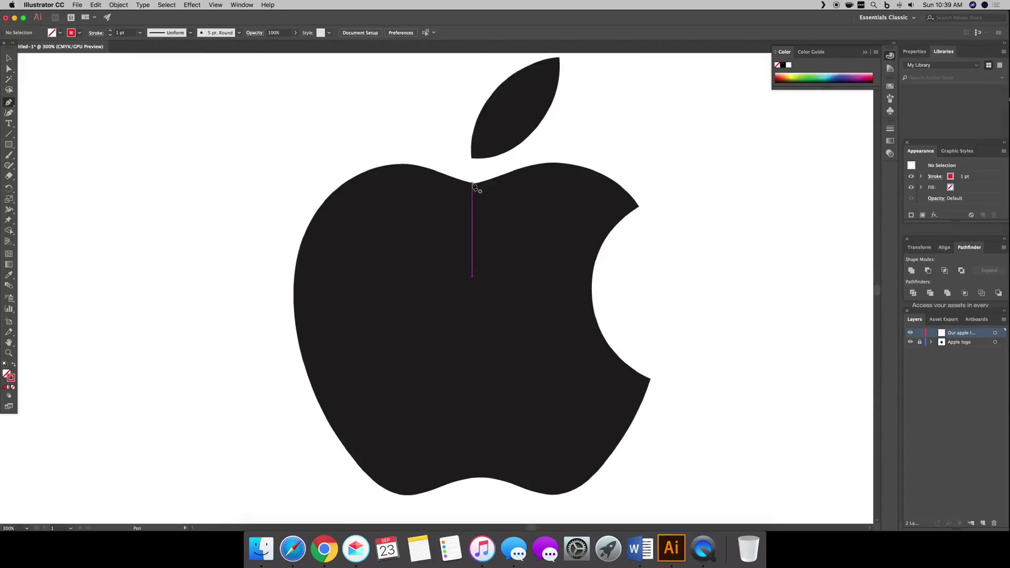
pyautogui.click(472, 184)
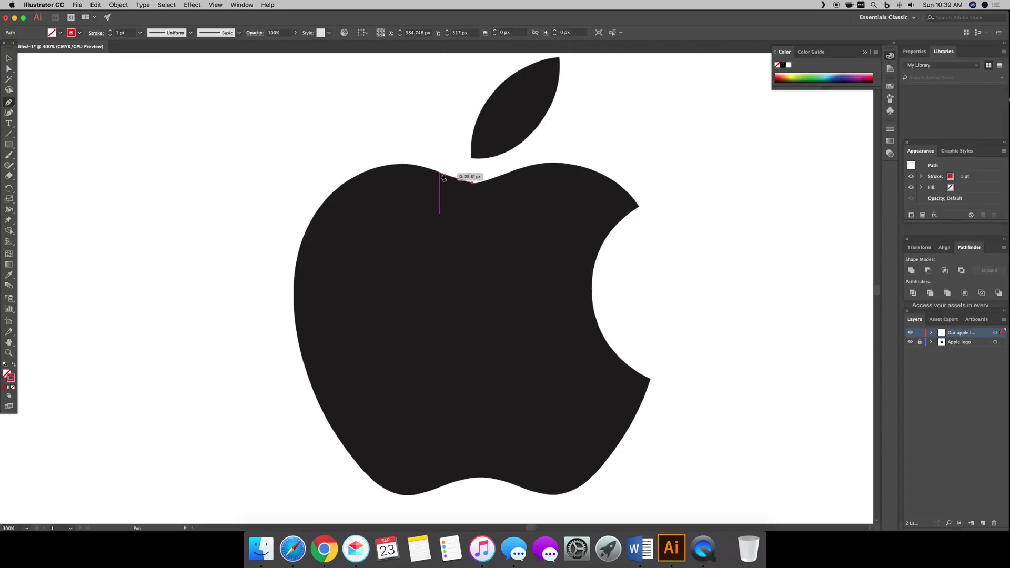
pyautogui.press('super+equal')
pyautogui.press('super+equal')
pyautogui.press('super+equal')
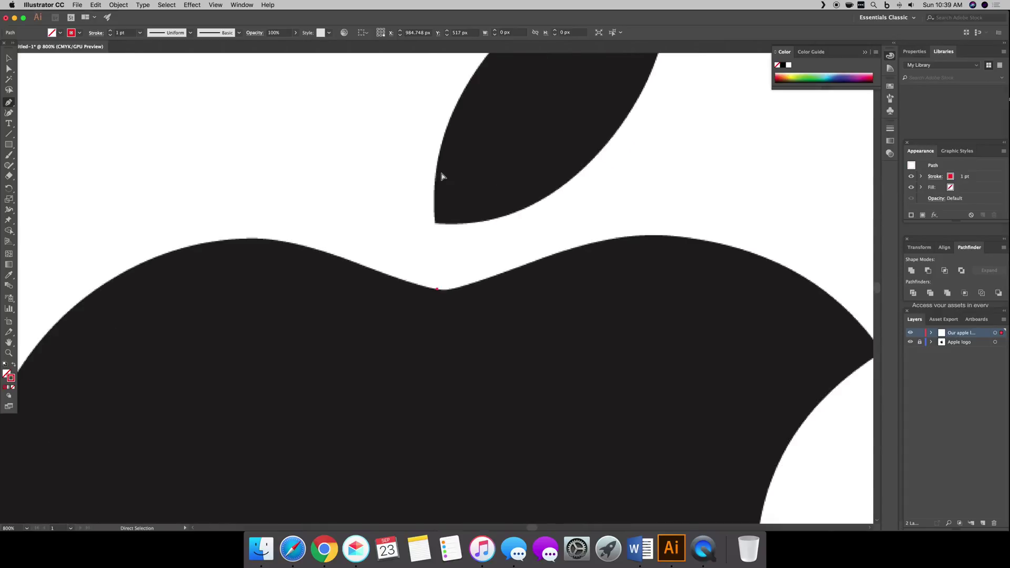
# Add a curved anchor on the apple's top edge near the stem notch
pyautogui.scroll(-2, 451, 177)
pyautogui.hscroll(-3, 451, 177)
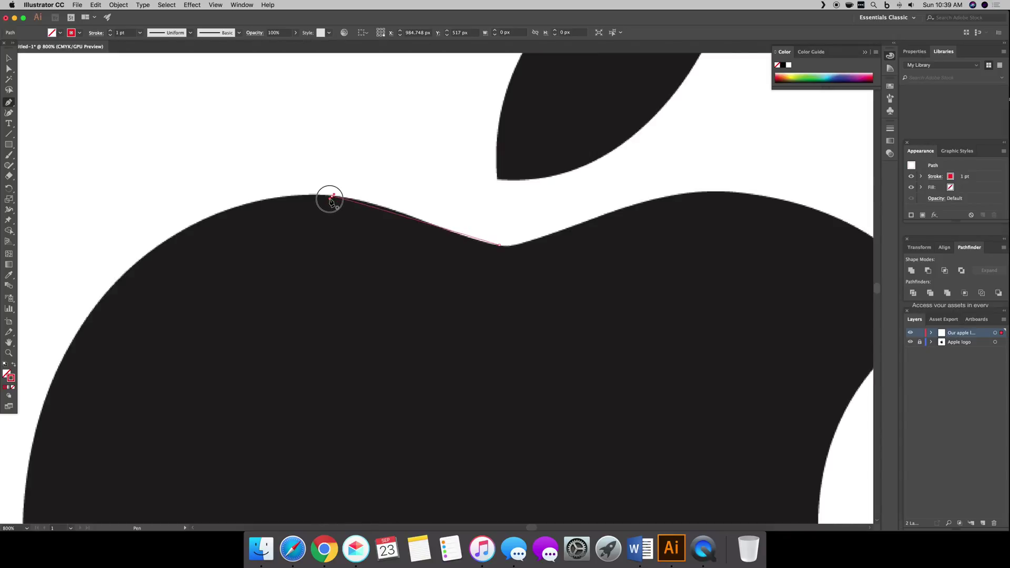
pyautogui.moveTo(325, 202); pyautogui.dragTo(311, 201)
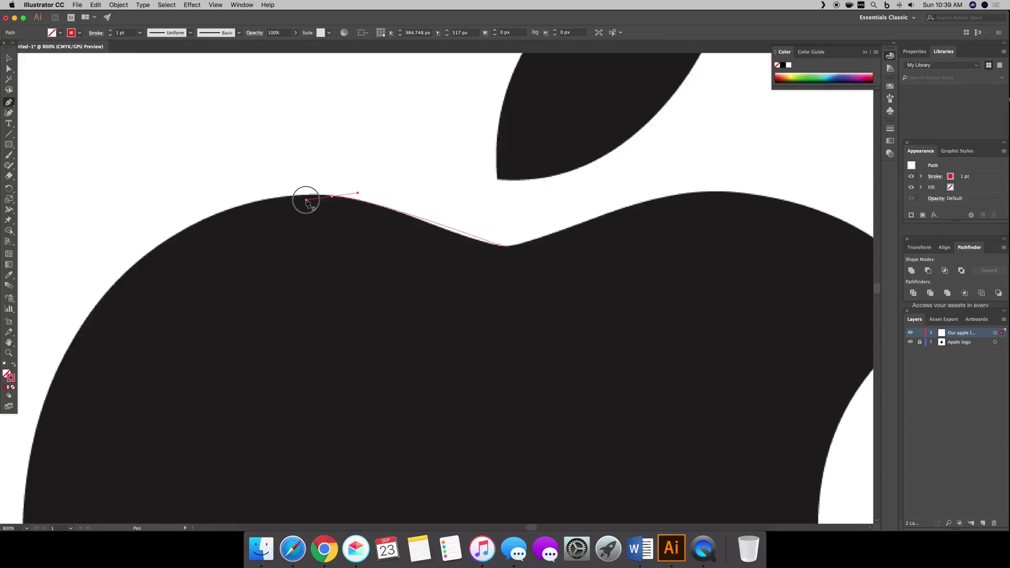
pyautogui.moveTo(306, 201); pyautogui.dragTo(307, 201)
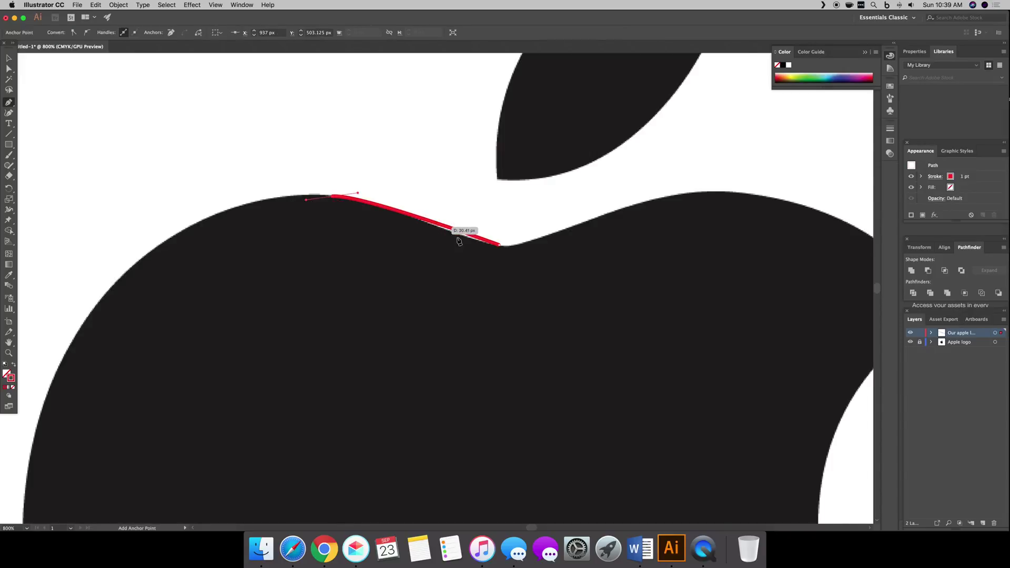
pyautogui.press('super+z')
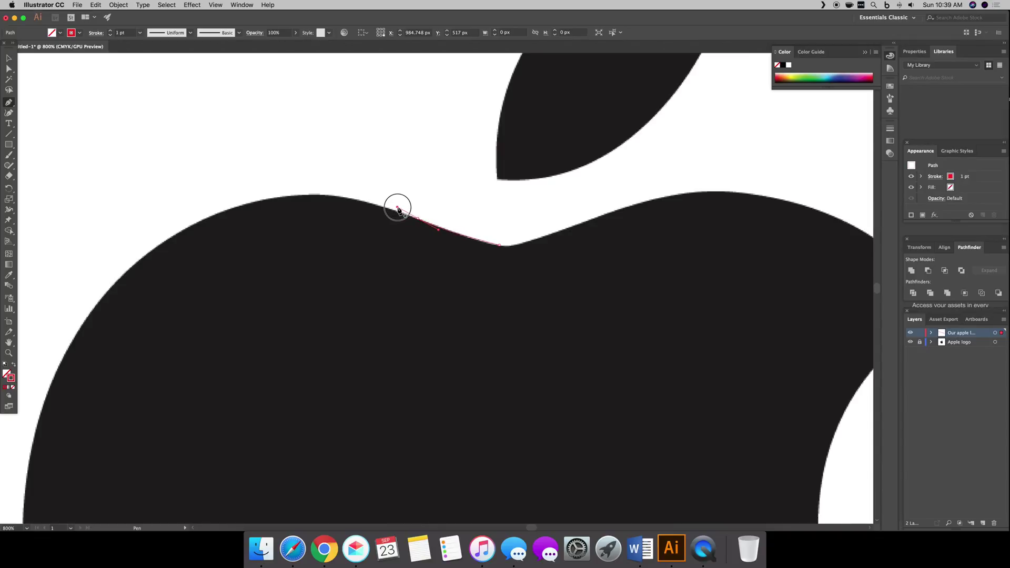
pyautogui.click(398, 207)
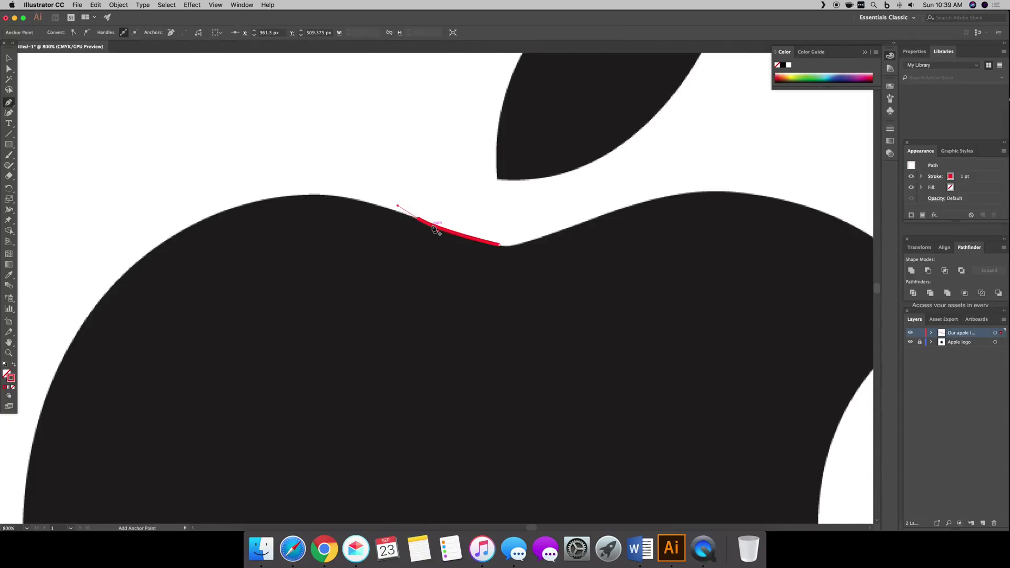
# Try reshaping the segment's curve with Direct Selection, then undo it and return to the Pen
pyautogui.click(9, 69)
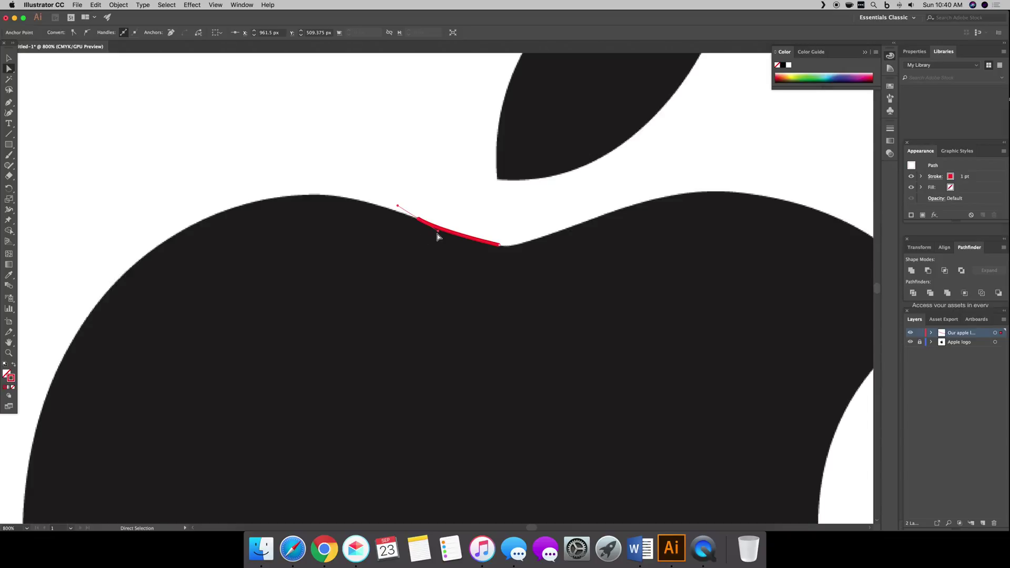
pyautogui.moveTo(438, 233); pyautogui.dragTo(451, 126)
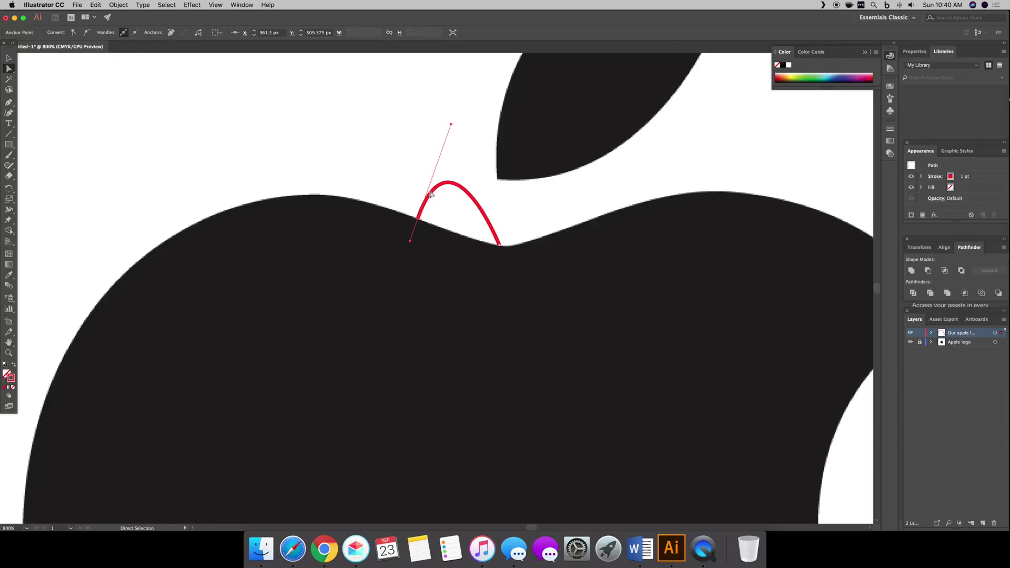
pyautogui.moveTo(452, 127); pyautogui.dragTo(377, 172)
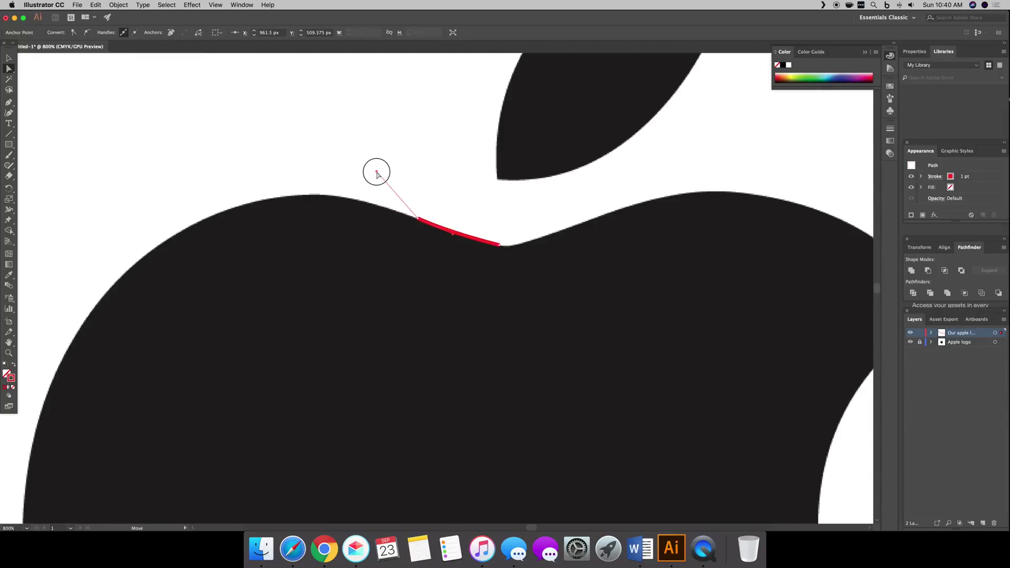
pyautogui.press('v')
pyautogui.press('super+z')
pyautogui.press('super+z')
pyautogui.press('super+z')
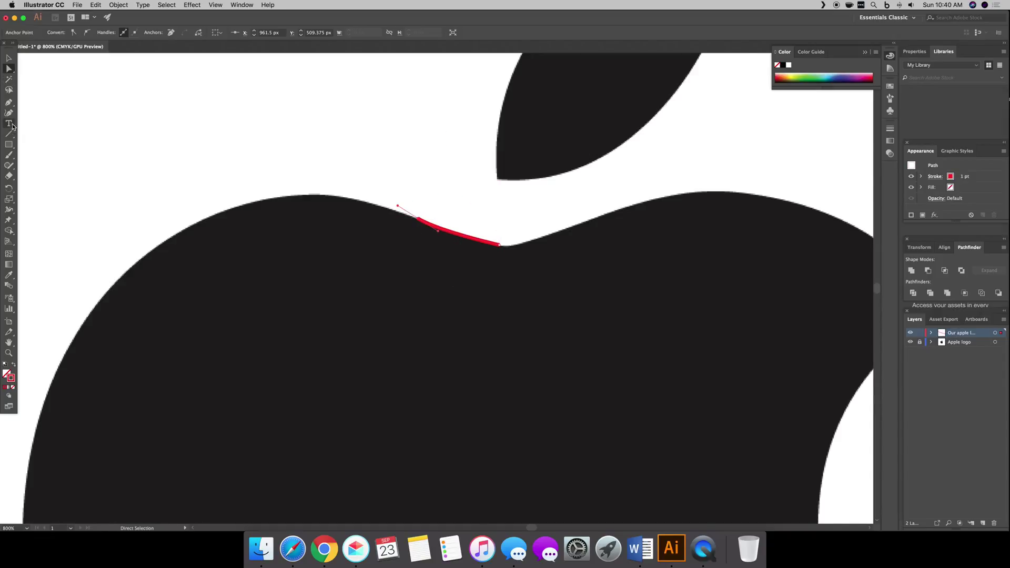
pyautogui.click(10, 102)
# Resume the red path and add a smooth anchor across the apple's top-left shoulder
pyautogui.hotkey('ctrl', 'z')
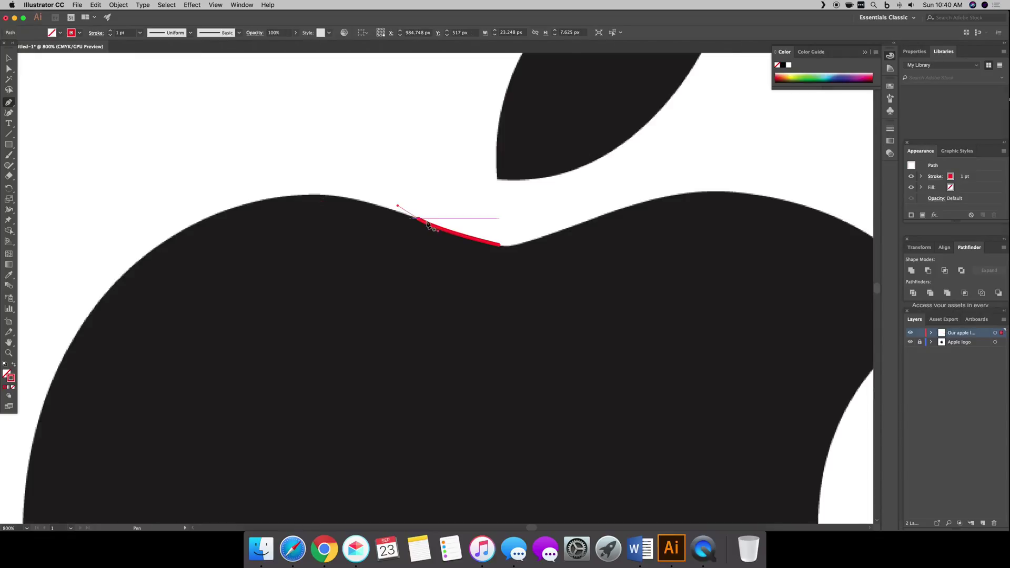
pyautogui.click(418, 219)
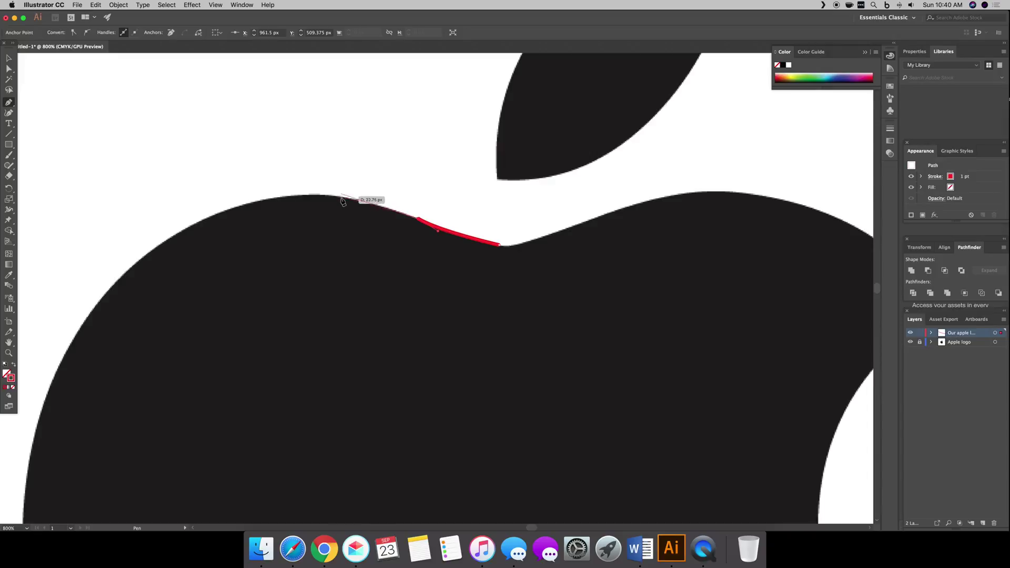
pyautogui.moveTo(319, 198); pyautogui.dragTo(265, 196)
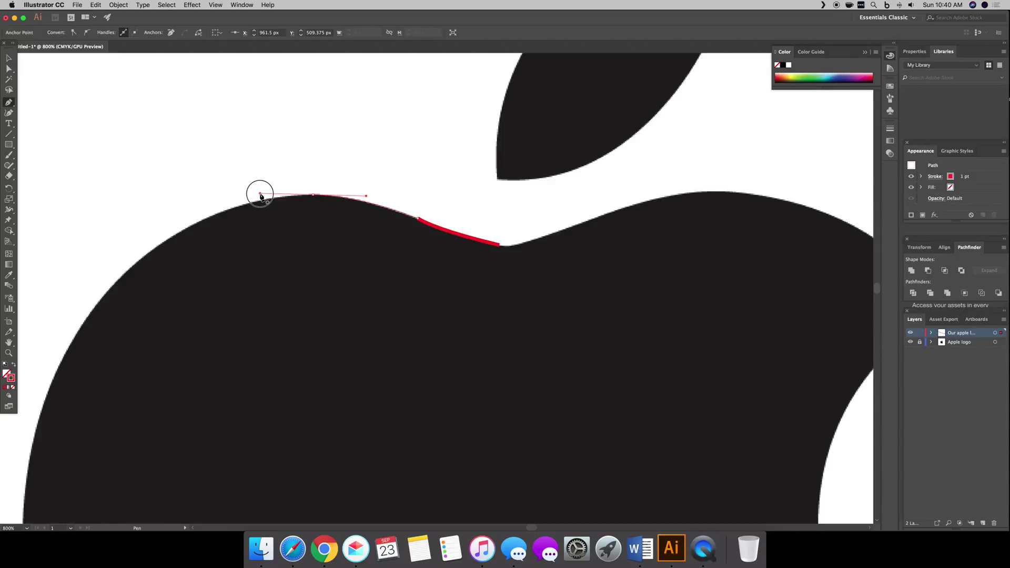
pyautogui.moveTo(261, 195); pyautogui.dragTo(261, 198)
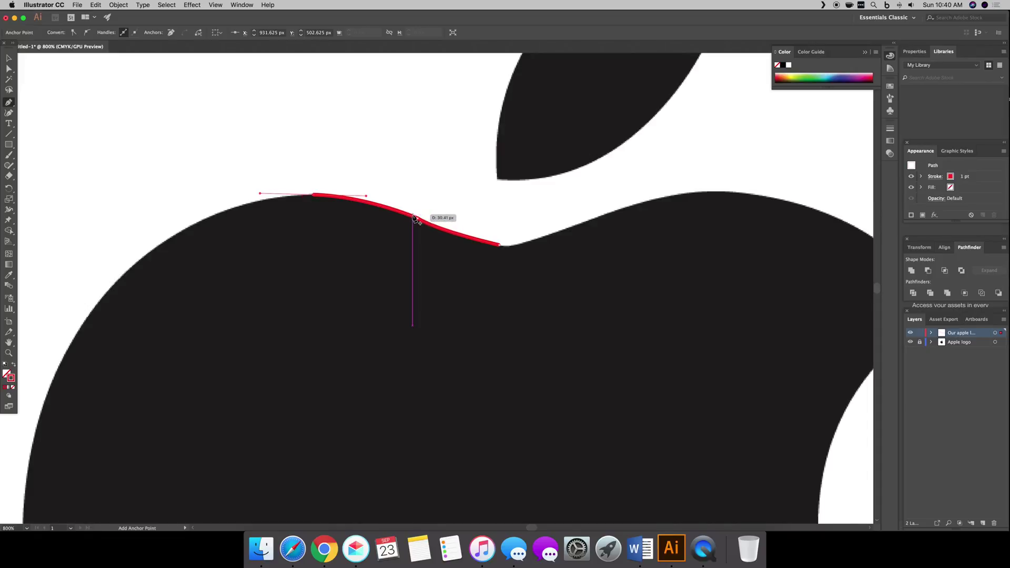
# Add smooth anchors running down the apple's left side
pyautogui.hscroll(-5, 483, 247)
pyautogui.scroll(-2, 483, 247)
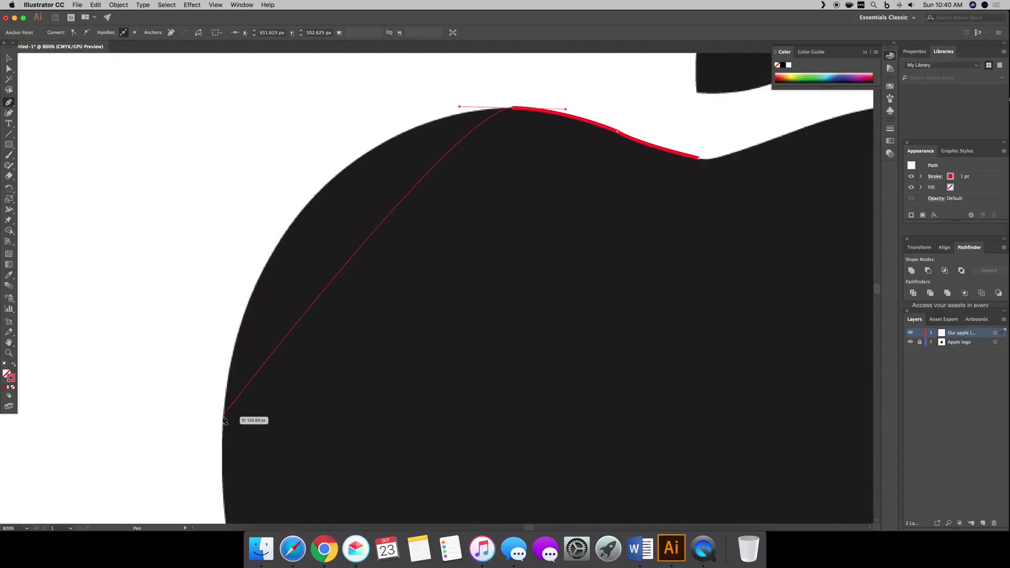
pyautogui.press('super+minus')
pyautogui.press('super+equal')
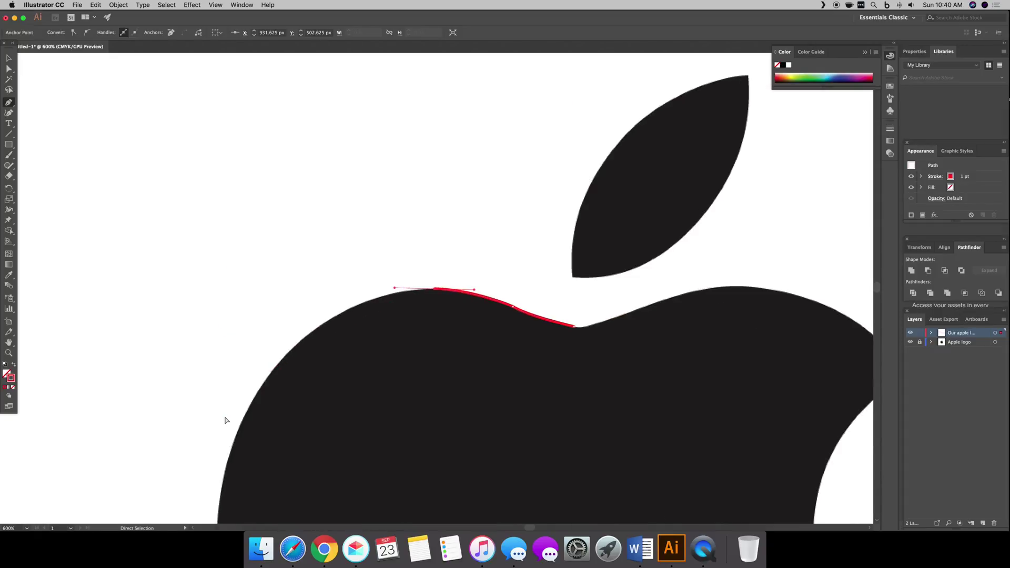
pyautogui.scroll(-4, 285, 416)
pyautogui.scroll(-2, 284, 416)
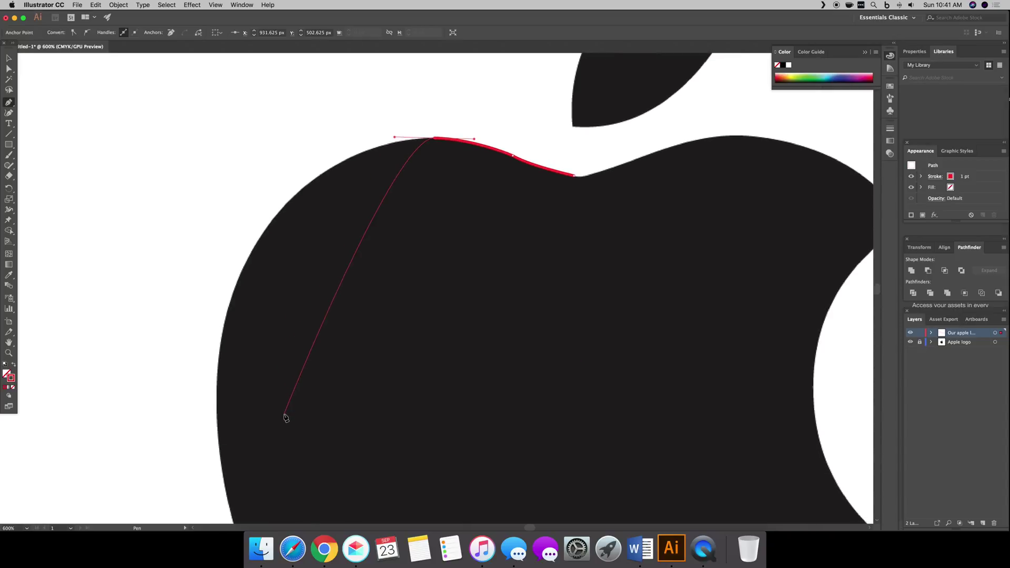
pyautogui.scroll(-1, 284, 417)
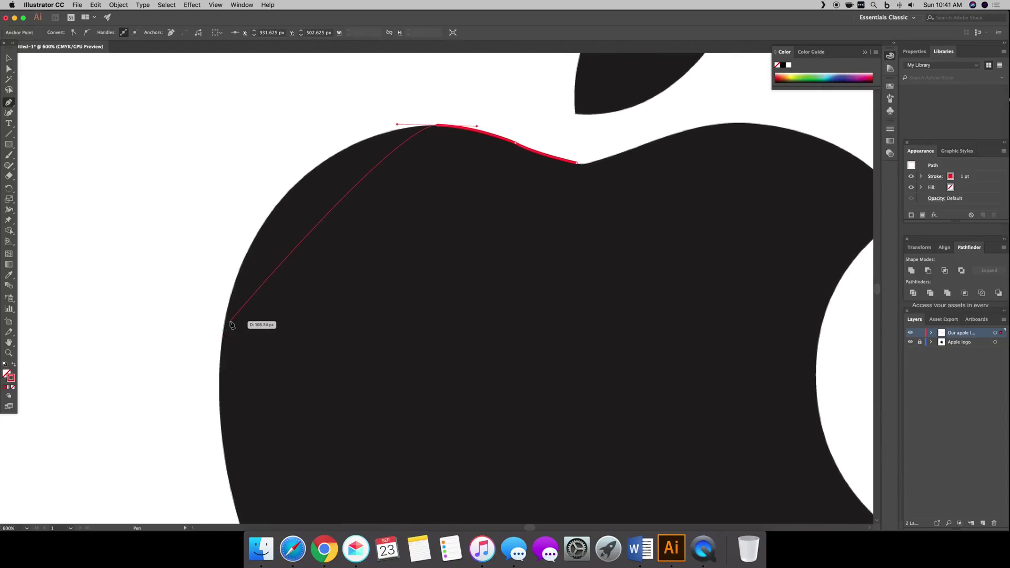
pyautogui.moveTo(225, 308); pyautogui.dragTo(139, 473)
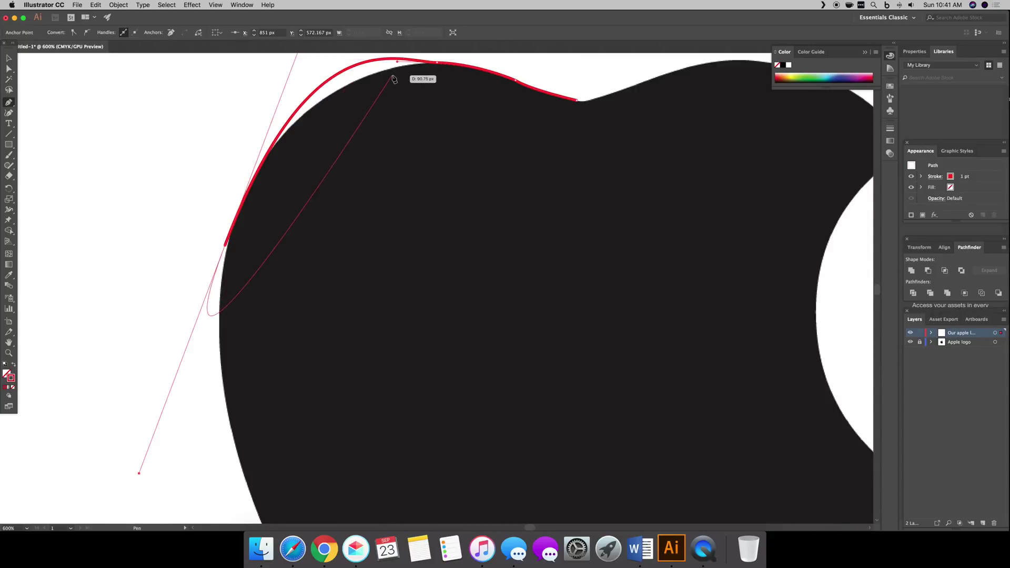
pyautogui.scroll(-4, 459, 100)
pyautogui.scroll(-5, 460, 100)
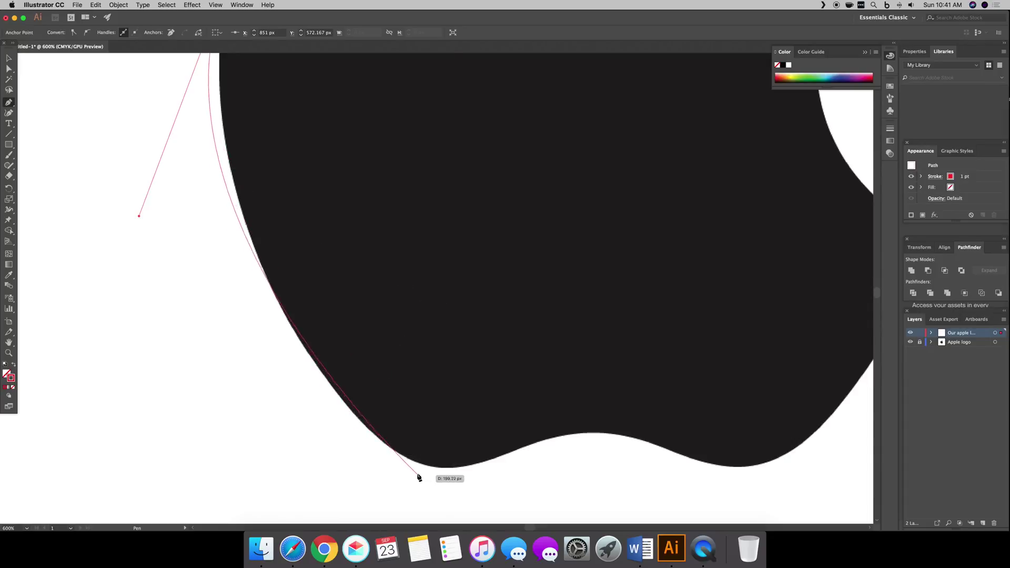
pyautogui.moveTo(380, 438)
pyautogui.mouseDown()
pyautogui.moveTo(387, 457)
pyautogui.moveTo(435, 484)
pyautogui.moveTo(424, 478)
pyautogui.mouseUp()
# Trace the apple's bottom edge over the central bump, redoing one misplaced anchor
pyautogui.scroll(5, 259, 288)
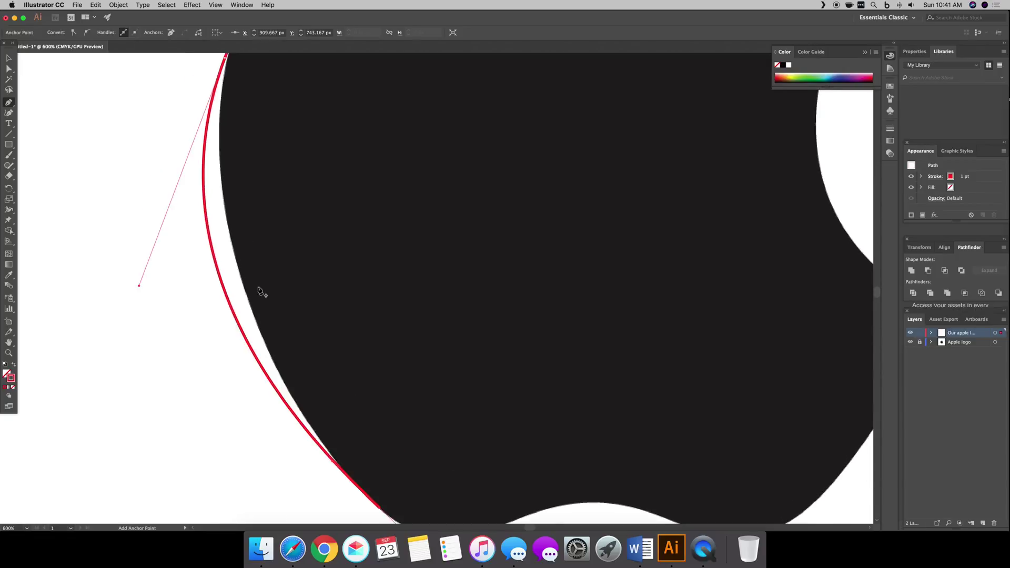
pyautogui.scroll(-6, 422, 318)
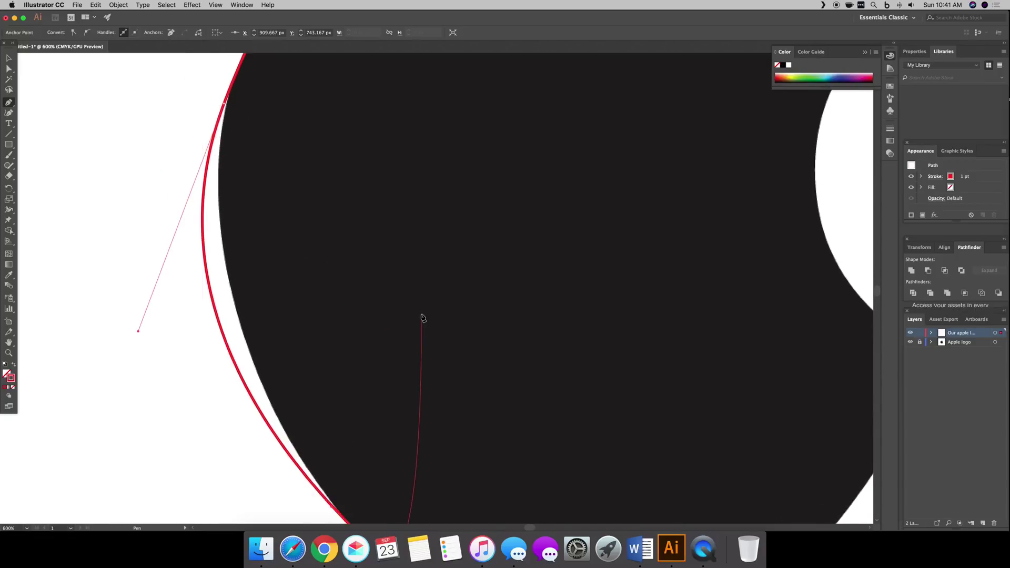
pyautogui.hscroll(3, 574, 449)
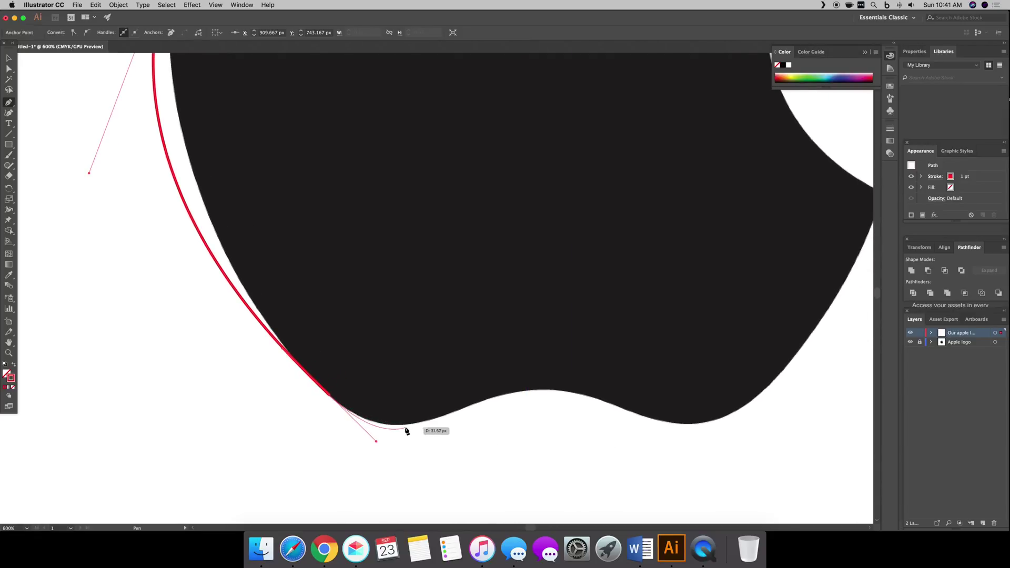
pyautogui.moveTo(494, 394); pyautogui.dragTo(572, 361)
pyautogui.hscroll(3, 605, 406)
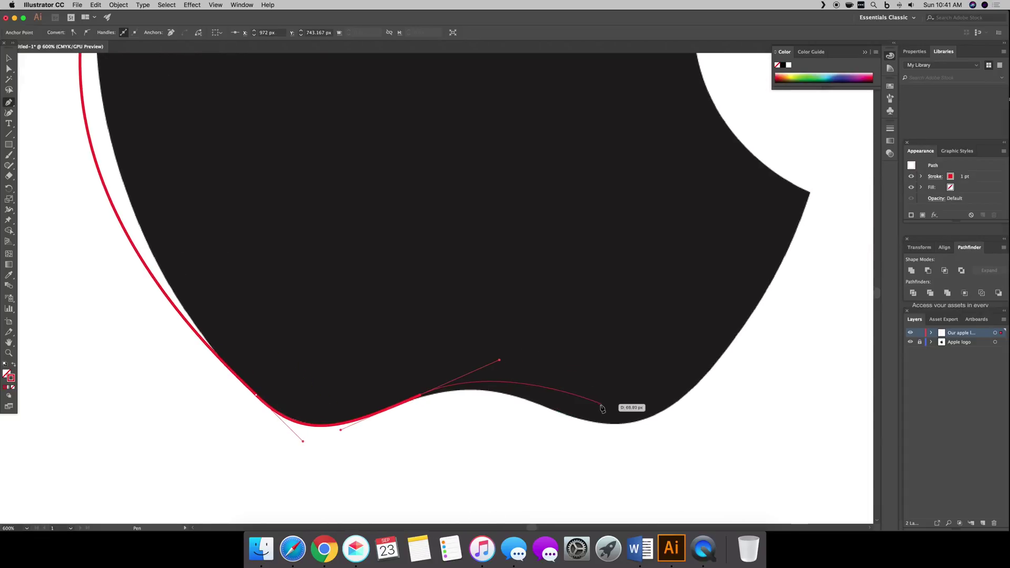
pyautogui.moveTo(542, 409)
pyautogui.mouseDown()
pyautogui.moveTo(553, 398)
pyautogui.moveTo(560, 419)
pyautogui.moveTo(538, 426)
pyautogui.moveTo(535, 439)
pyautogui.moveTo(592, 455)
pyautogui.moveTo(598, 447)
pyautogui.moveTo(553, 415)
pyautogui.mouseUp()
pyautogui.press('super+z')
pyautogui.rightClick(544, 410)
pyautogui.click(555, 411)
pyautogui.moveTo(422, 399); pyautogui.dragTo(588, 298)
pyautogui.press('super+equal')
pyautogui.moveTo(588, 298); pyautogui.dragTo(632, 330)
pyautogui.hscroll(5, 631, 329)
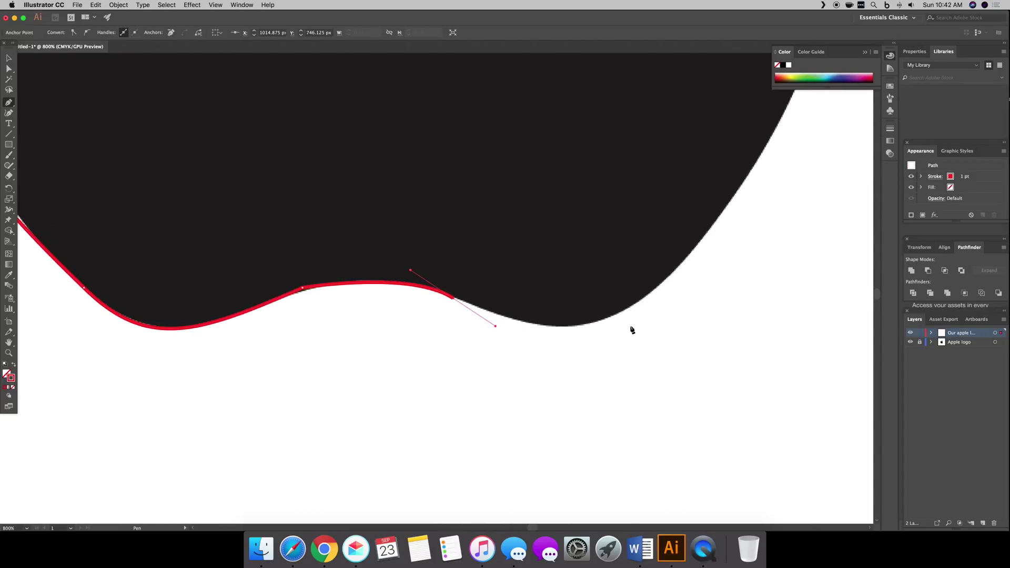
# Trace up the apple's right side and curve the path around the bite
pyautogui.moveTo(660, 287); pyautogui.dragTo(735, 221)
pyautogui.scroll(6, 734, 225)
pyautogui.hscroll(3, 734, 226)
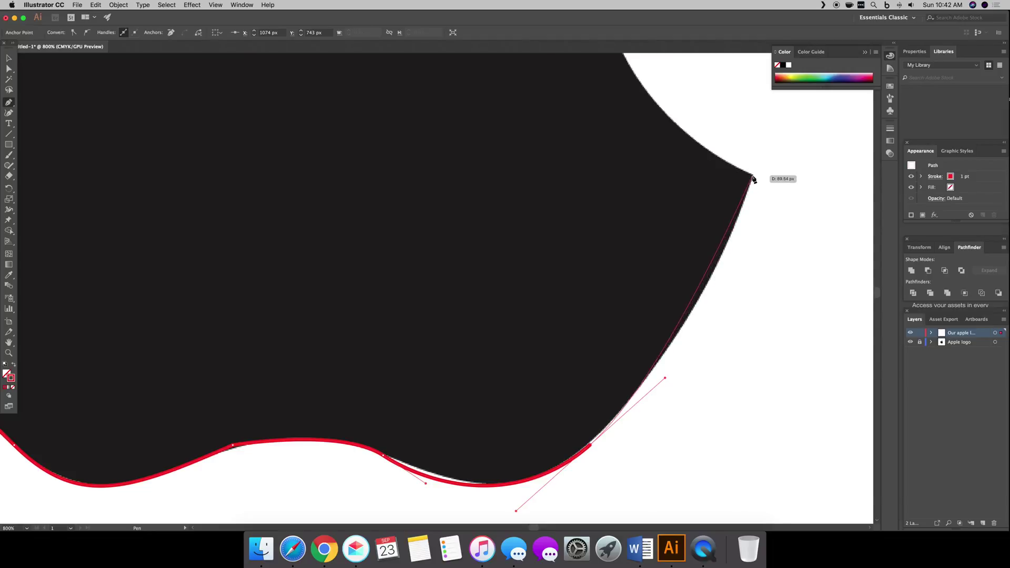
pyautogui.moveTo(752, 175); pyautogui.dragTo(759, 132)
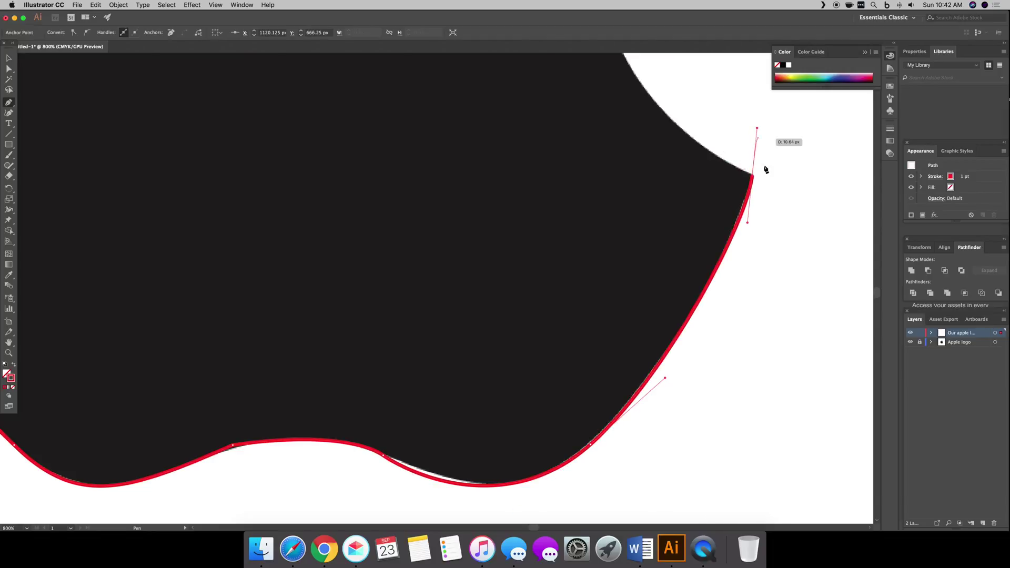
pyautogui.scroll(5, 776, 219)
pyautogui.scroll(-1, 658, 309)
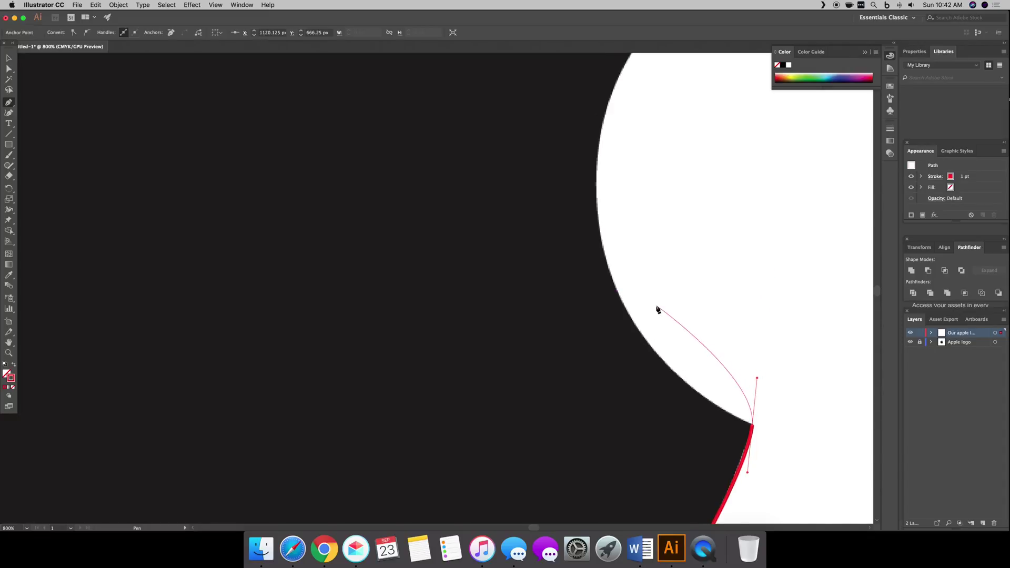
pyautogui.scroll(5, 658, 309)
pyautogui.scroll(-4, 661, 312)
pyautogui.scroll(1, 661, 312)
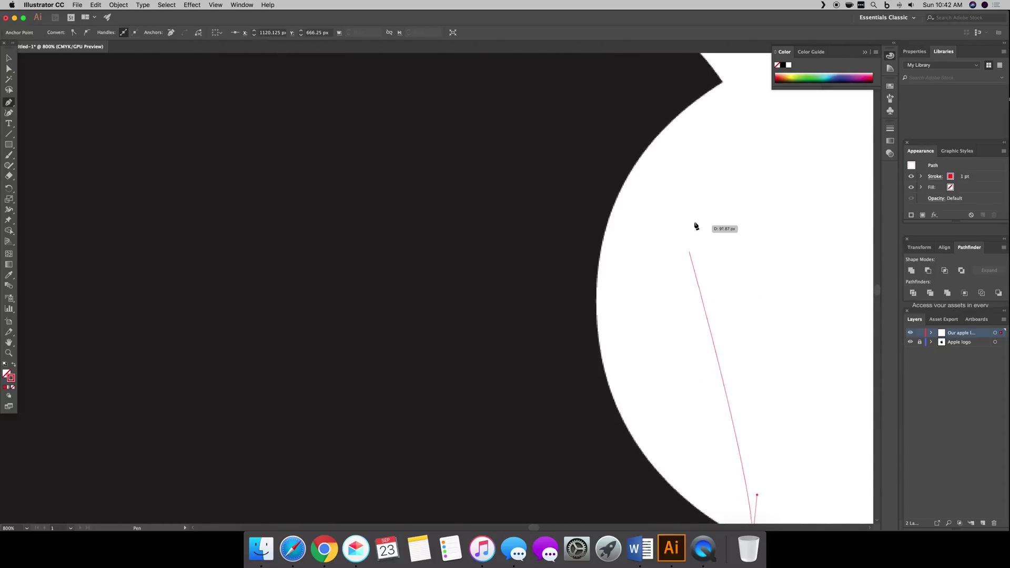
pyautogui.moveTo(722, 82); pyautogui.dragTo(834, 74)
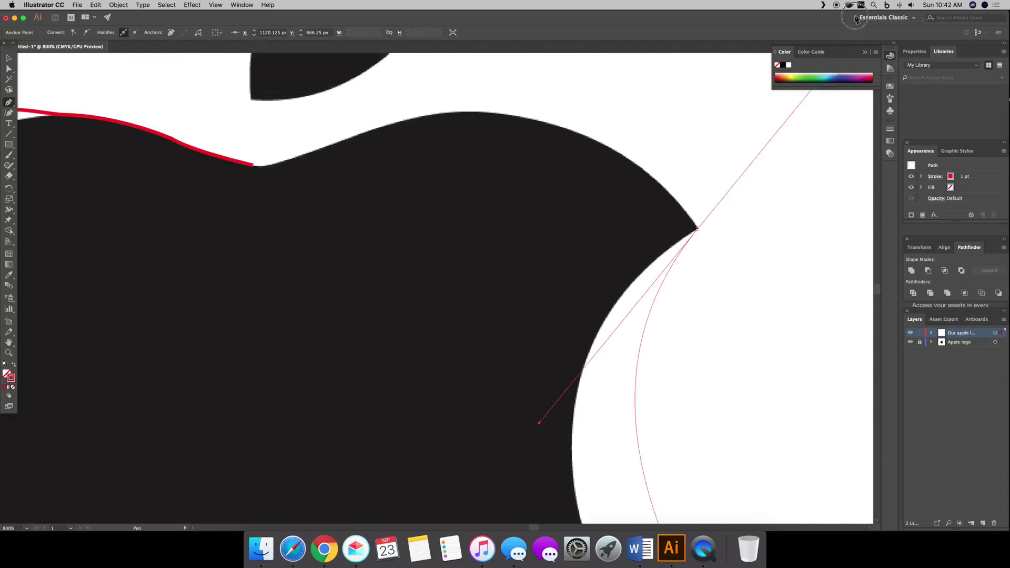
pyautogui.moveTo(855, 19); pyautogui.dragTo(723, 83)
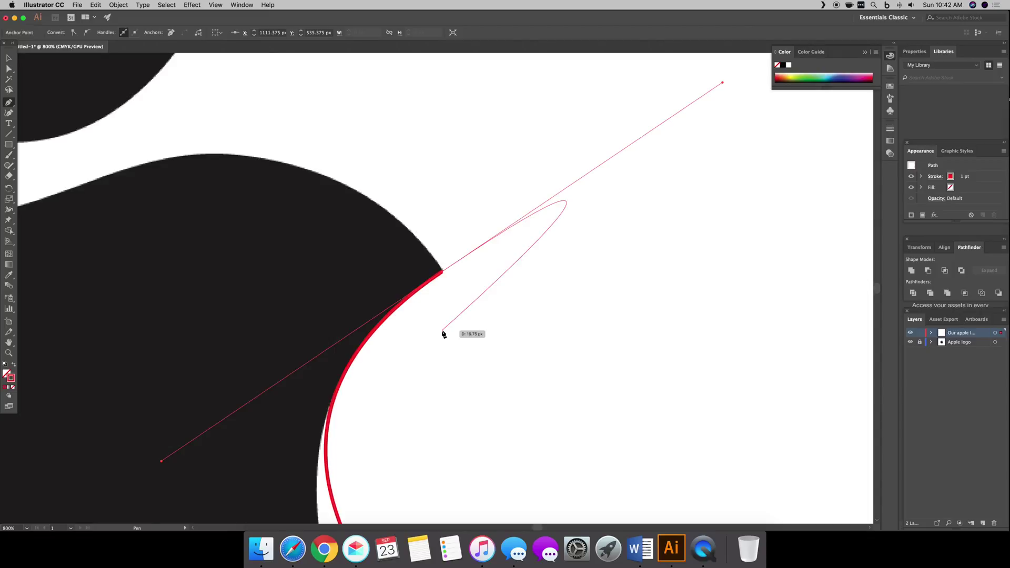
# Drop the end anchor's handle, add a top-edge anchor, and close the path at its start
pyautogui.press('super+minus')
pyautogui.press('super+minus')
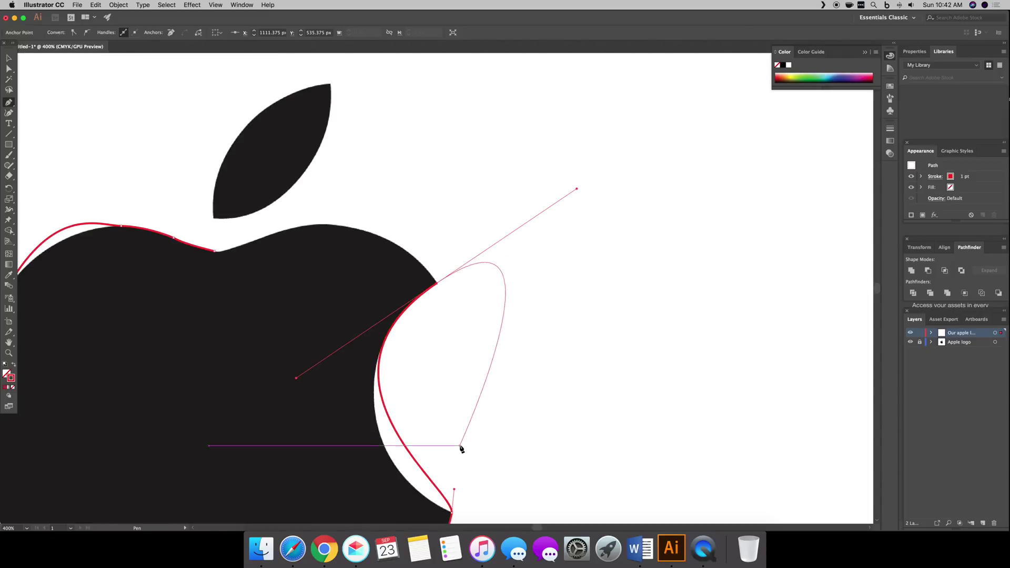
pyautogui.scroll(-5, 462, 448)
pyautogui.hscroll(-2, 461, 448)
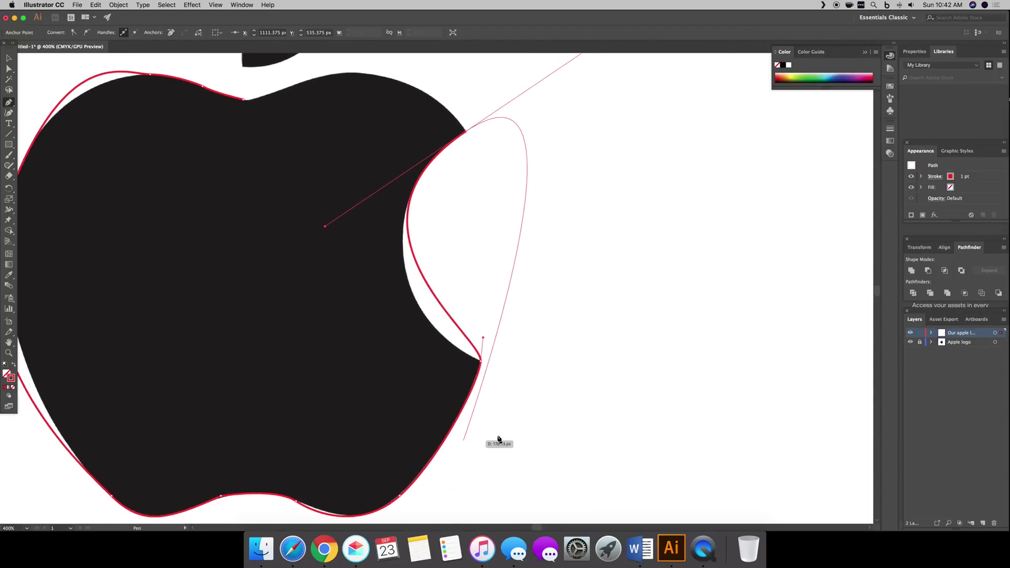
pyautogui.scroll(6, 450, 229)
pyautogui.hscroll(-2, 450, 229)
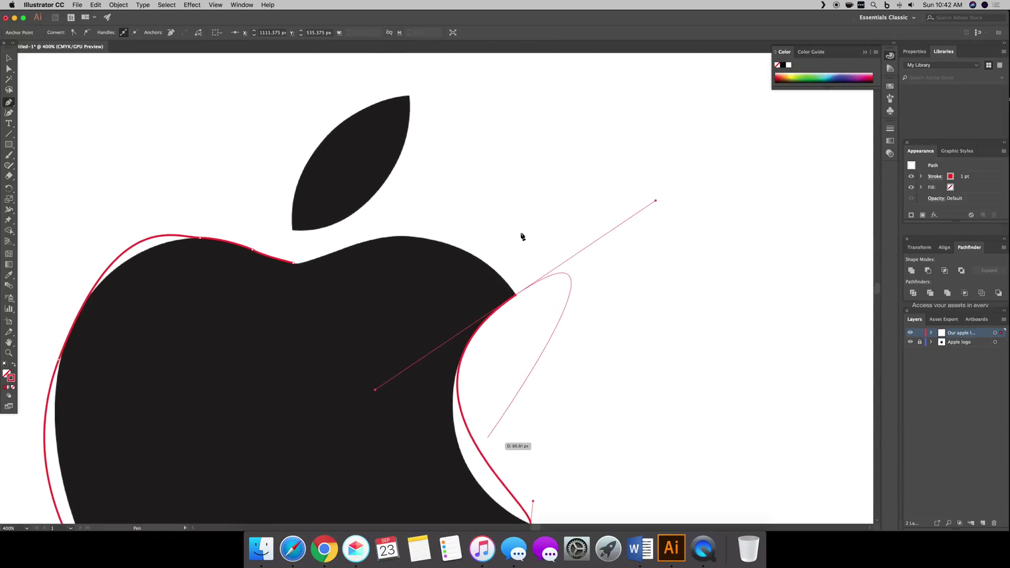
pyautogui.scroll(1, 523, 237)
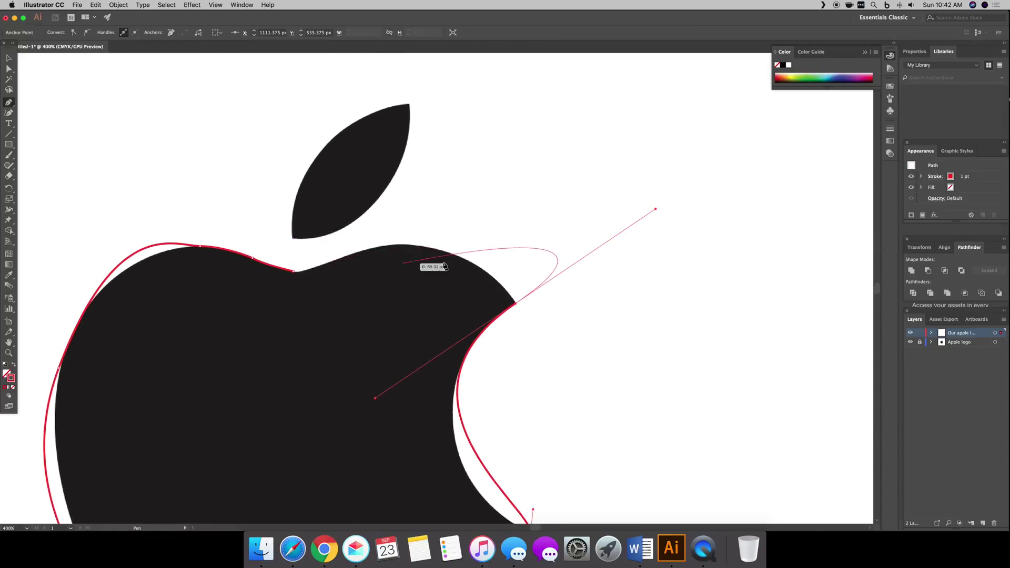
pyautogui.press('super')
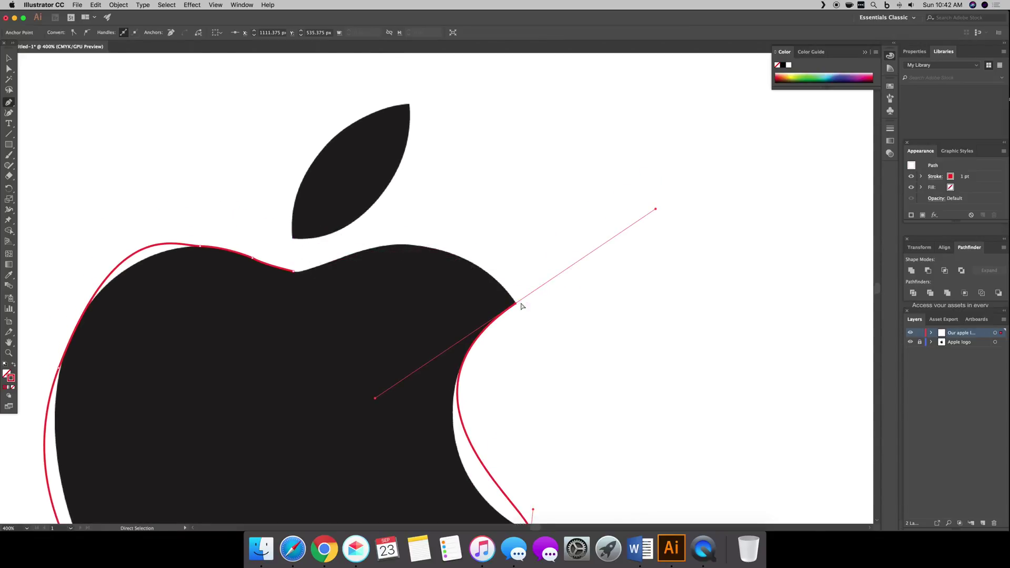
pyautogui.click(516, 304)
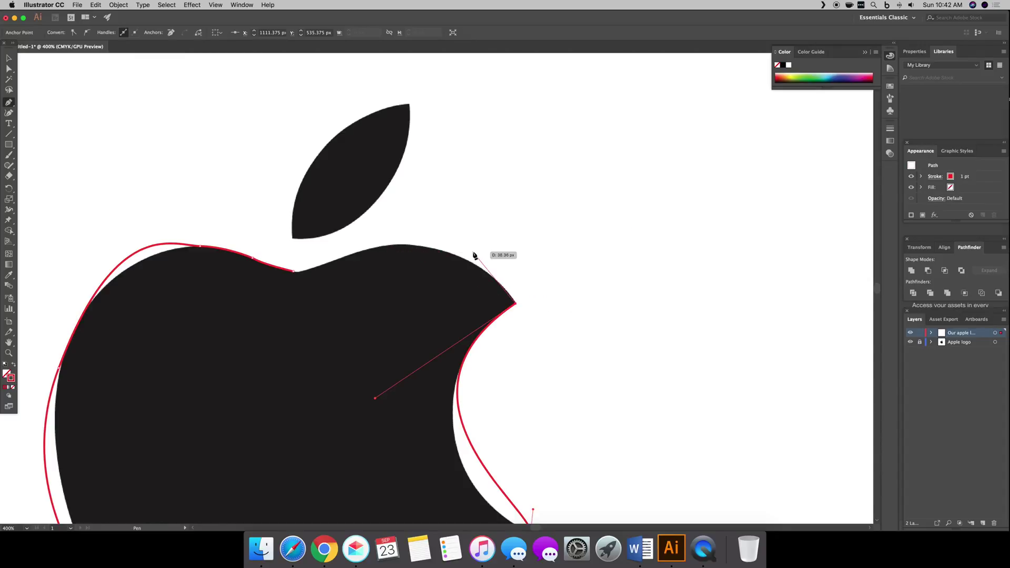
pyautogui.click(410, 256)
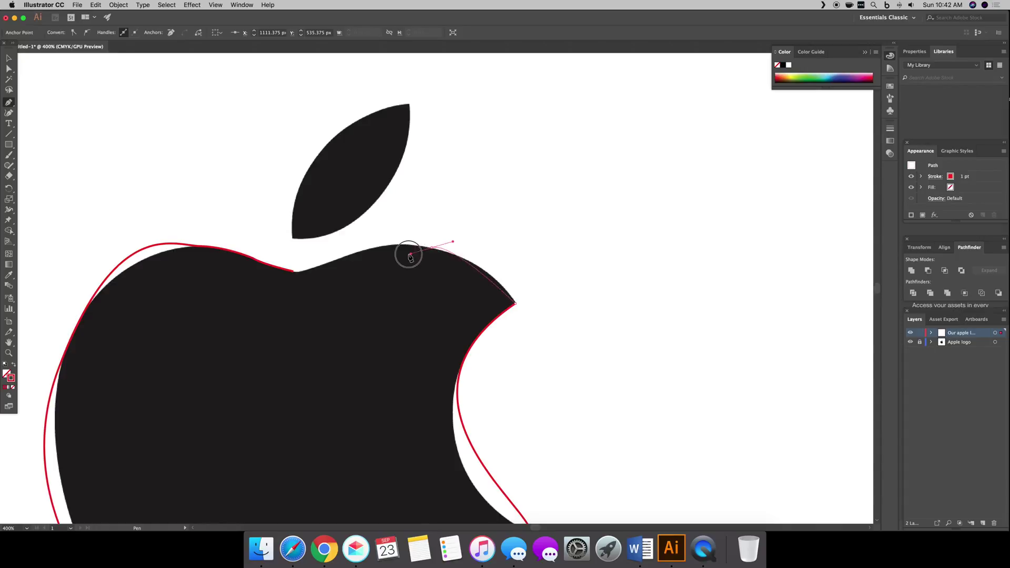
pyautogui.moveTo(410, 256); pyautogui.dragTo(371, 235)
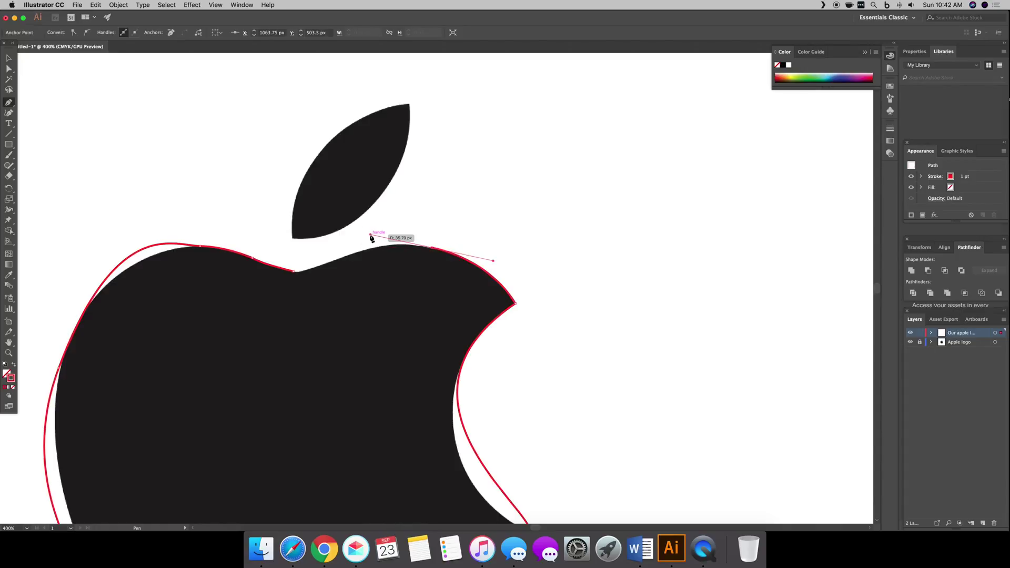
pyautogui.click(296, 272)
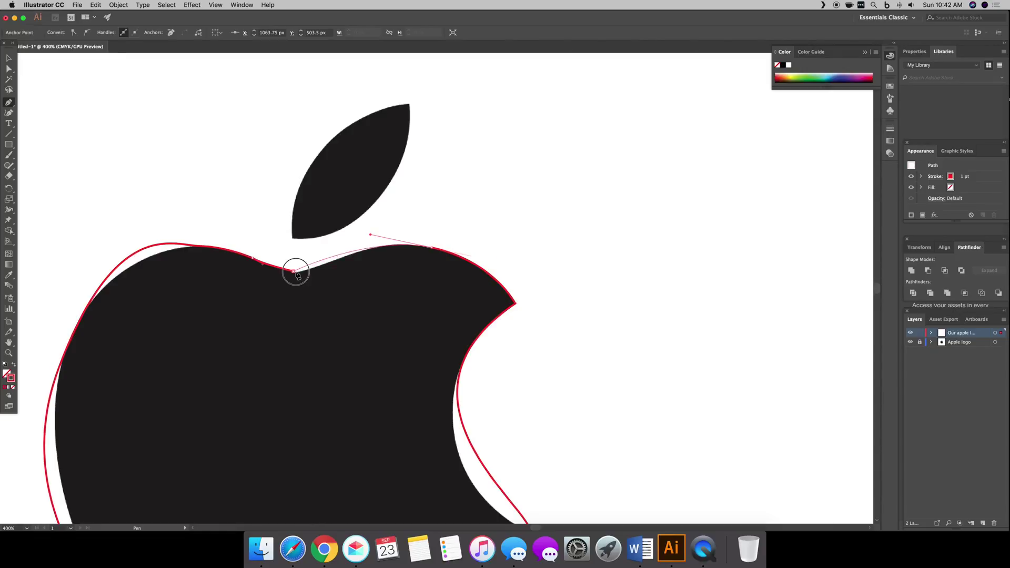
pyautogui.scroll(-8, 353, 234)
pyautogui.hscroll(-5, 354, 235)
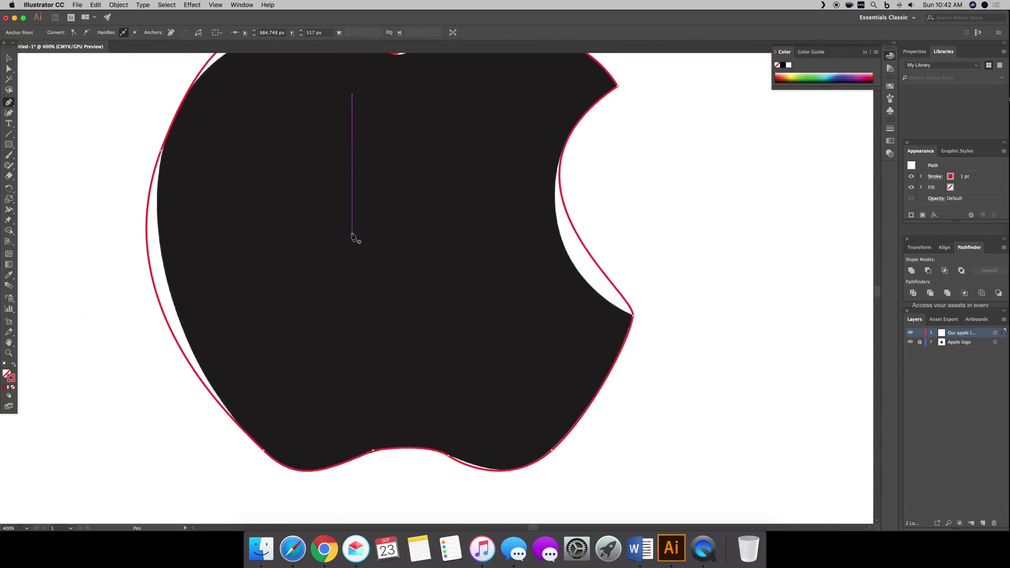
pyautogui.press('super+minus')
pyautogui.press('super+minus')
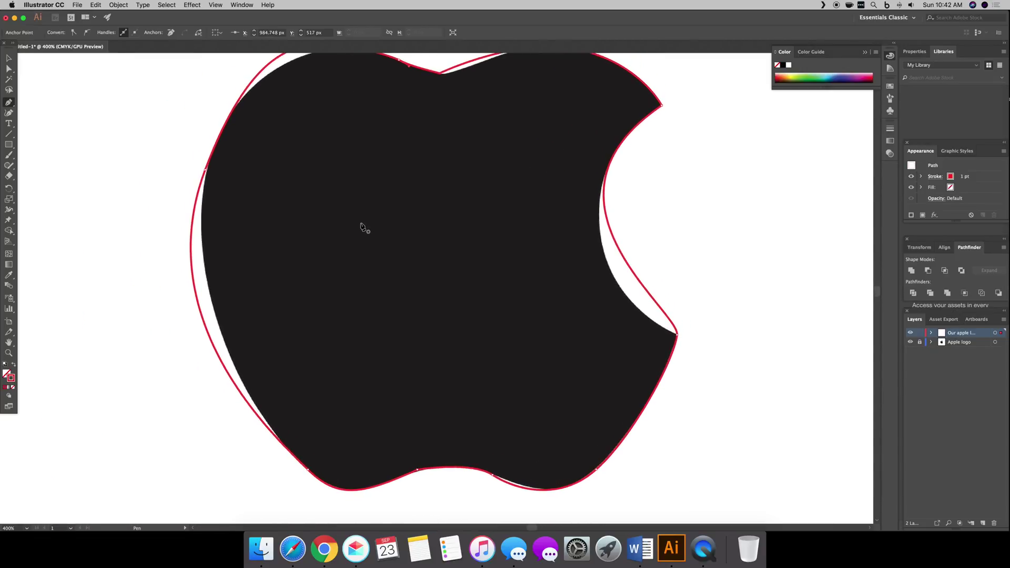
pyautogui.scroll(-3, 553, 298)
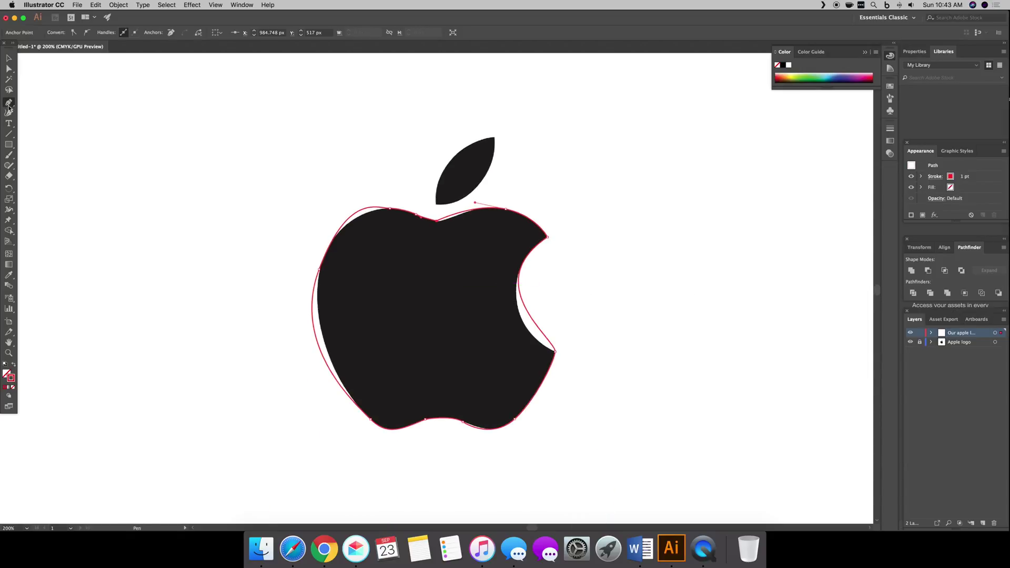
pyautogui.click(911, 334)
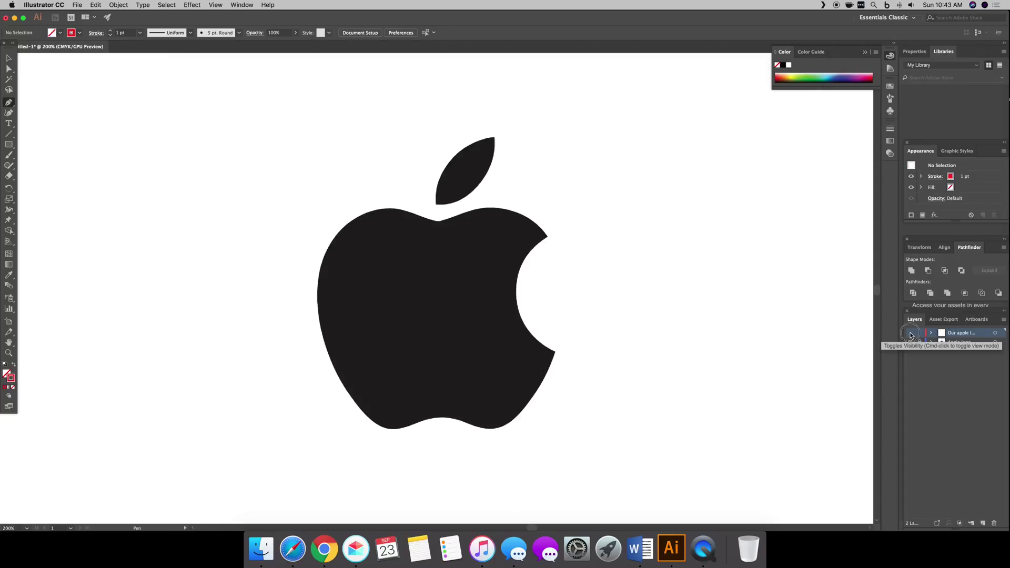
pyautogui.click(910, 333)
pyautogui.click(911, 342)
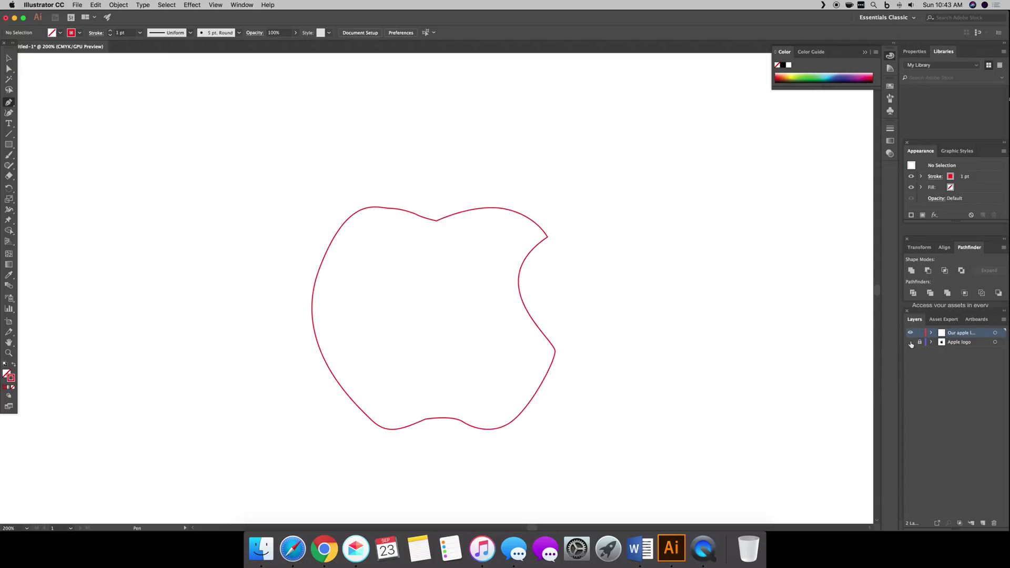
pyautogui.click(911, 342)
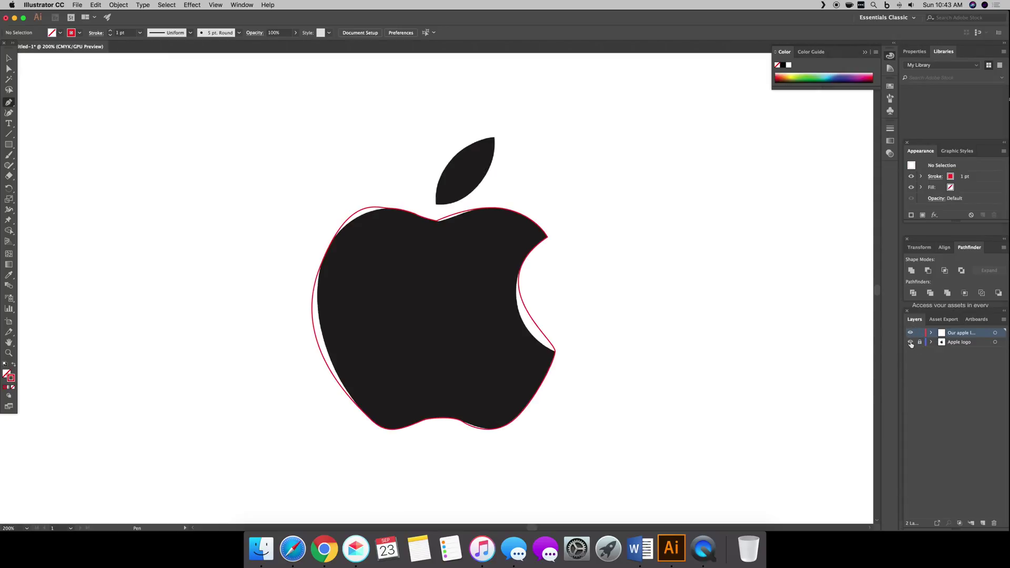
pyautogui.press('a')
# Zoom in and nudge the top notch anchor to fit the dip
pyautogui.click(415, 217)
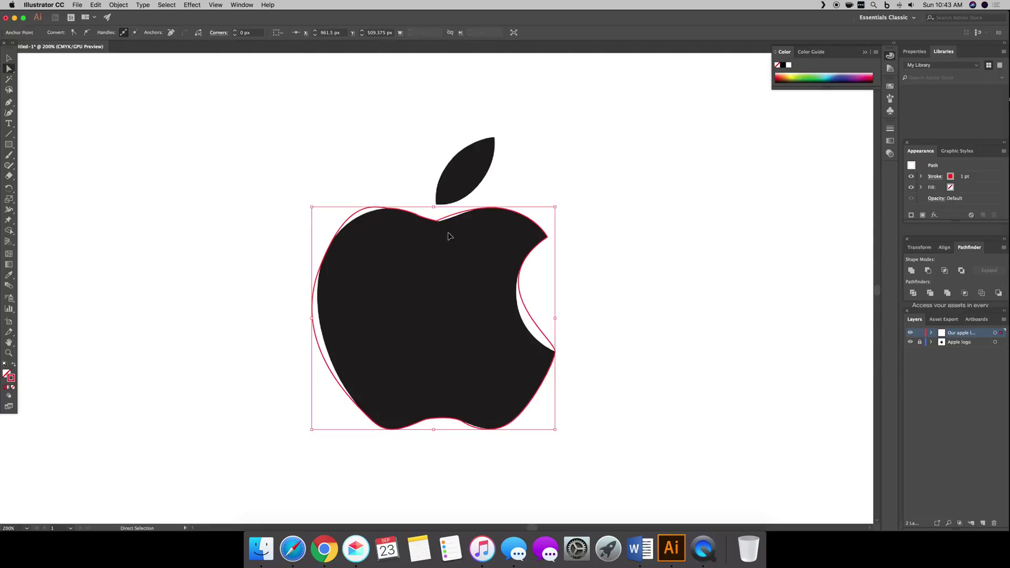
pyautogui.press('super+equal')
pyautogui.press('super+equal')
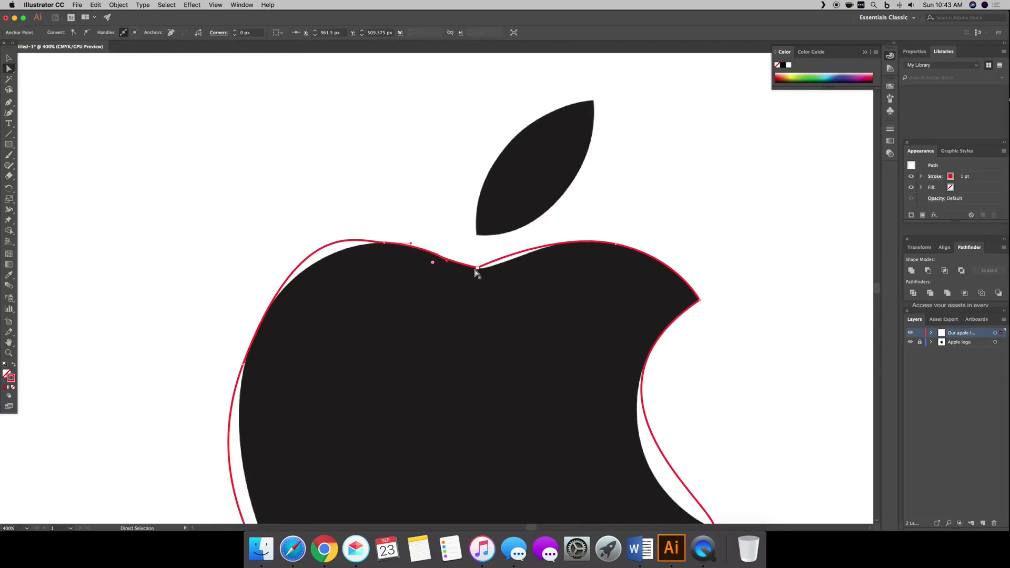
pyautogui.press('super+equal')
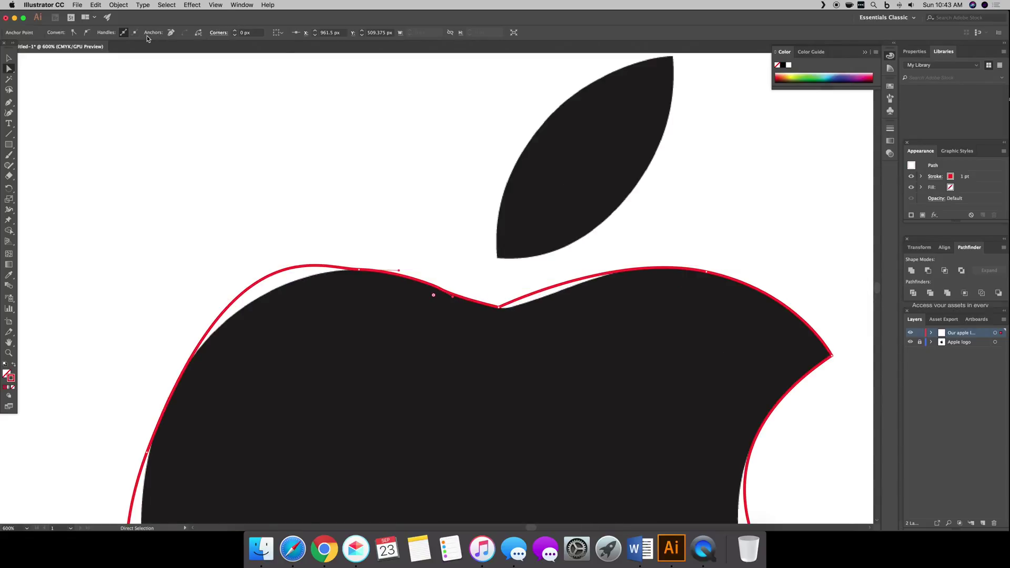
pyautogui.moveTo(500, 307); pyautogui.dragTo(504, 309)
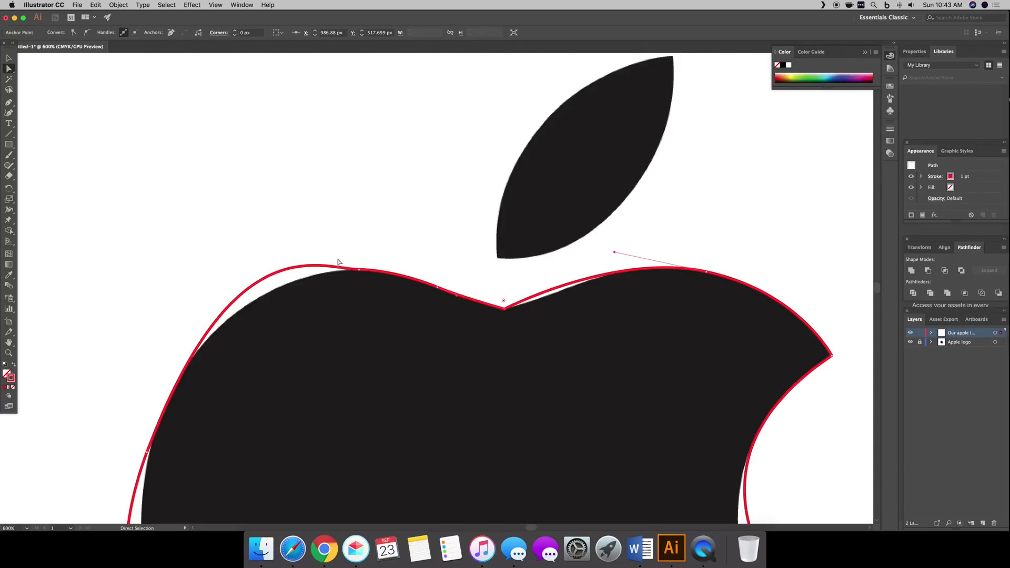
# Move the top-left anchor onto the edge and reshape its curve handles
pyautogui.click(360, 271)
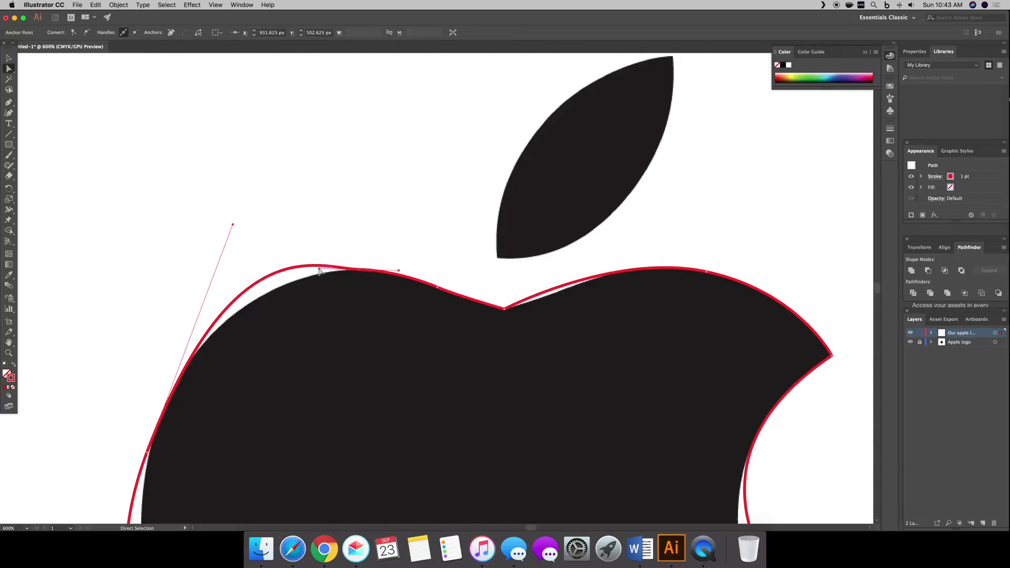
pyautogui.moveTo(319, 271); pyautogui.dragTo(321, 272)
pyautogui.moveTo(319, 270); pyautogui.dragTo(254, 281)
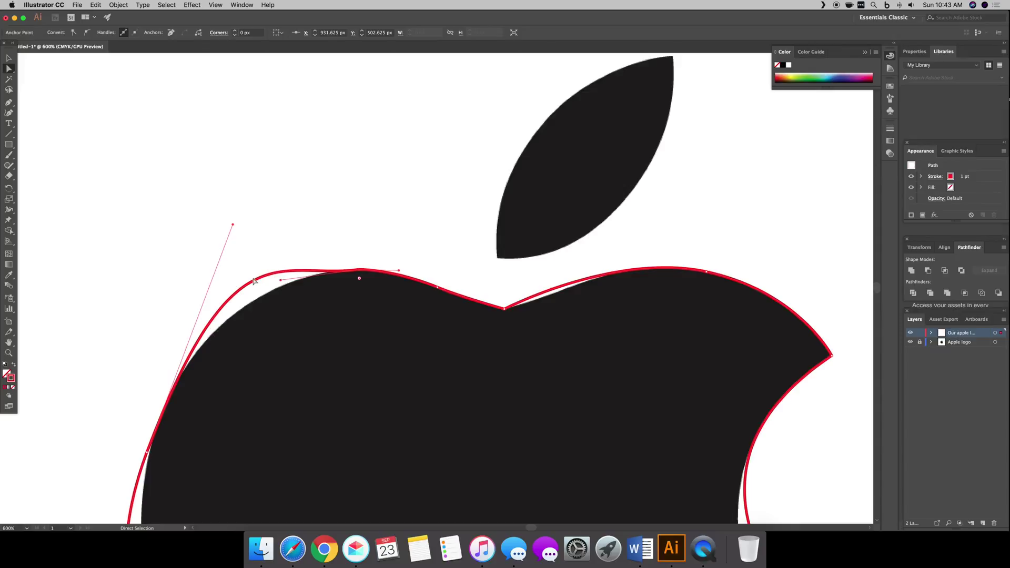
pyautogui.scroll(-3, 257, 307)
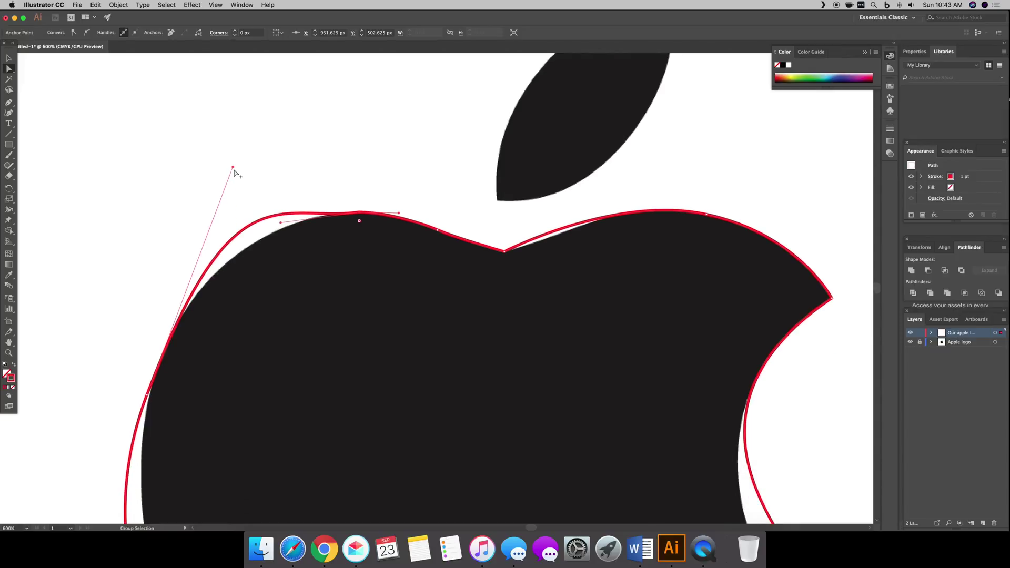
pyautogui.moveTo(233, 168); pyautogui.dragTo(200, 241)
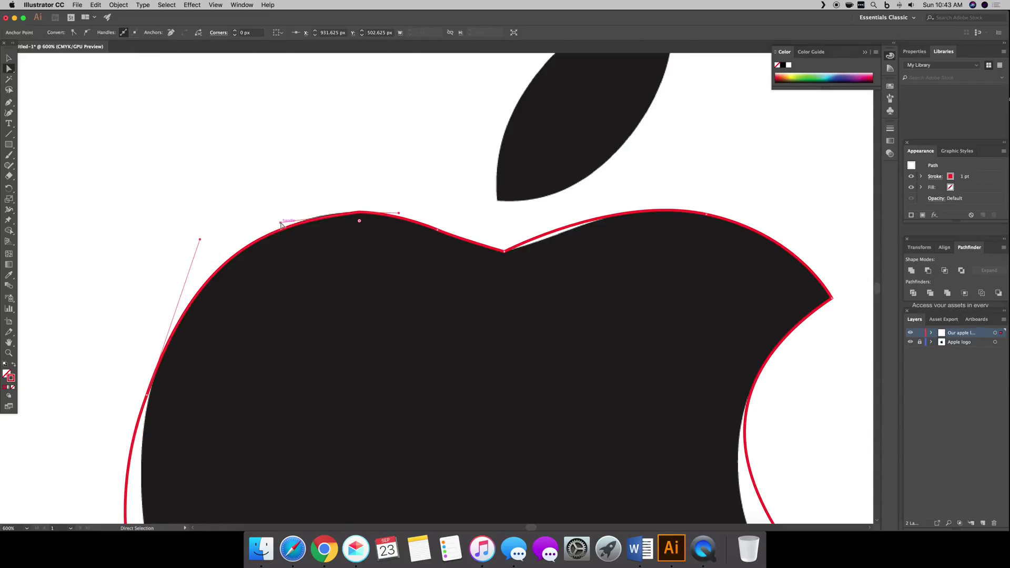
pyautogui.moveTo(281, 222); pyautogui.dragTo(276, 214)
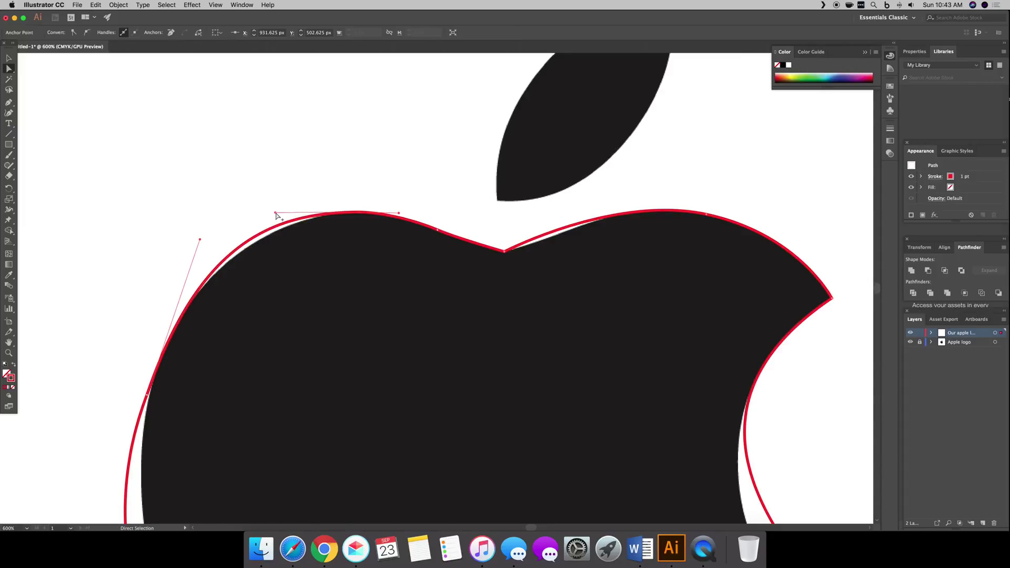
pyautogui.click(275, 214)
pyautogui.click(275, 214)
pyautogui.click(276, 216)
pyautogui.click(275, 214)
# Fine-tune the upper-left curve's handles to hug the edge, then check the outline's fit
pyautogui.scroll(-3, 329, 234)
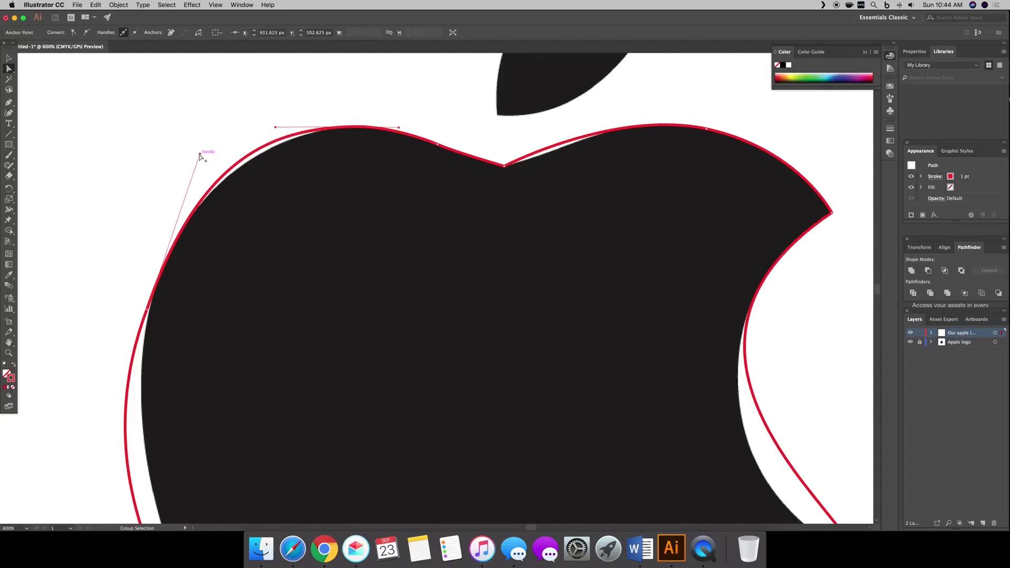
pyautogui.moveTo(199, 154); pyautogui.dragTo(195, 175)
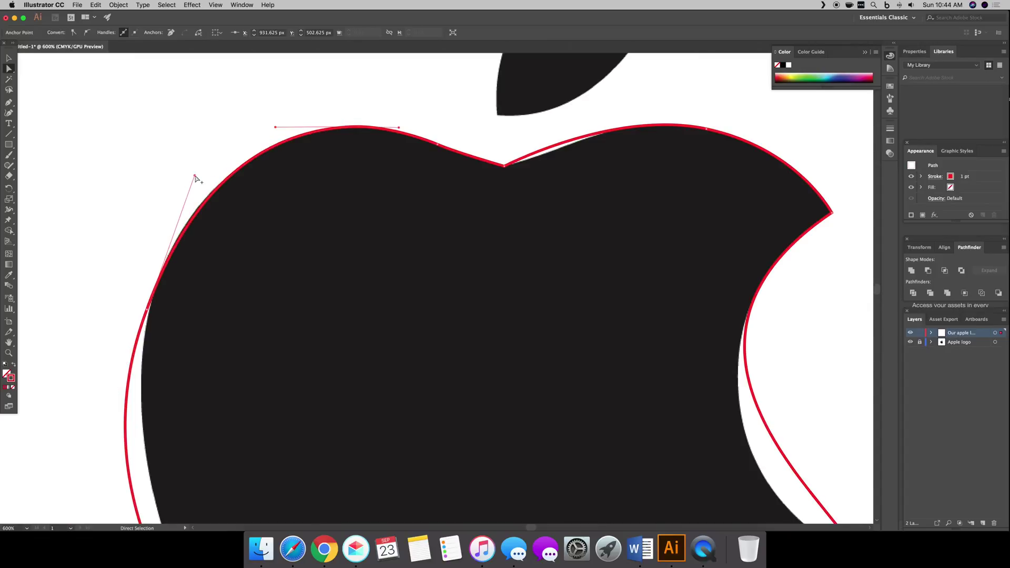
pyautogui.moveTo(275, 128); pyautogui.dragTo(275, 131)
pyautogui.moveTo(195, 175); pyautogui.dragTo(191, 172)
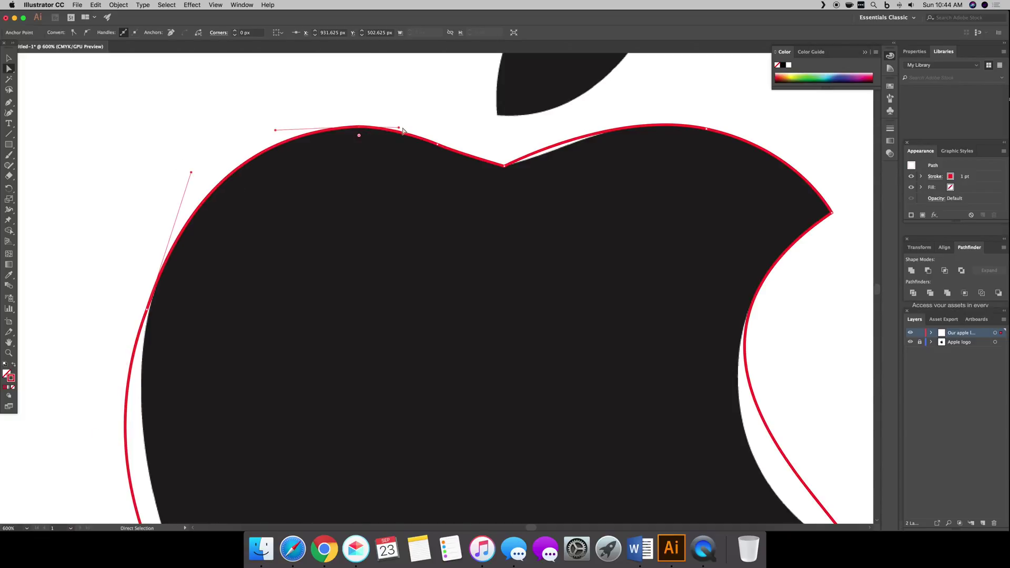
pyautogui.moveTo(400, 128); pyautogui.dragTo(401, 127)
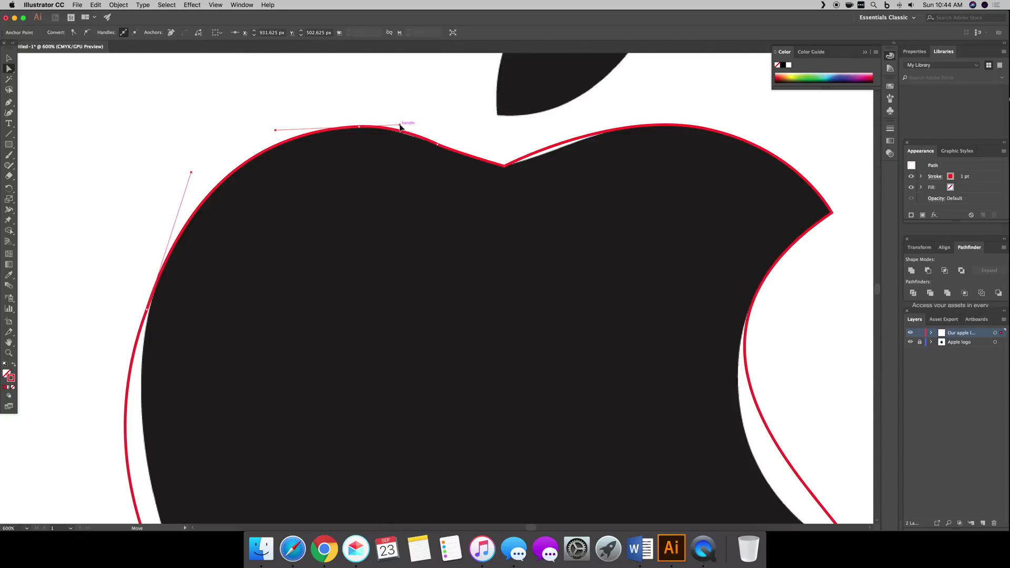
pyautogui.click(405, 158)
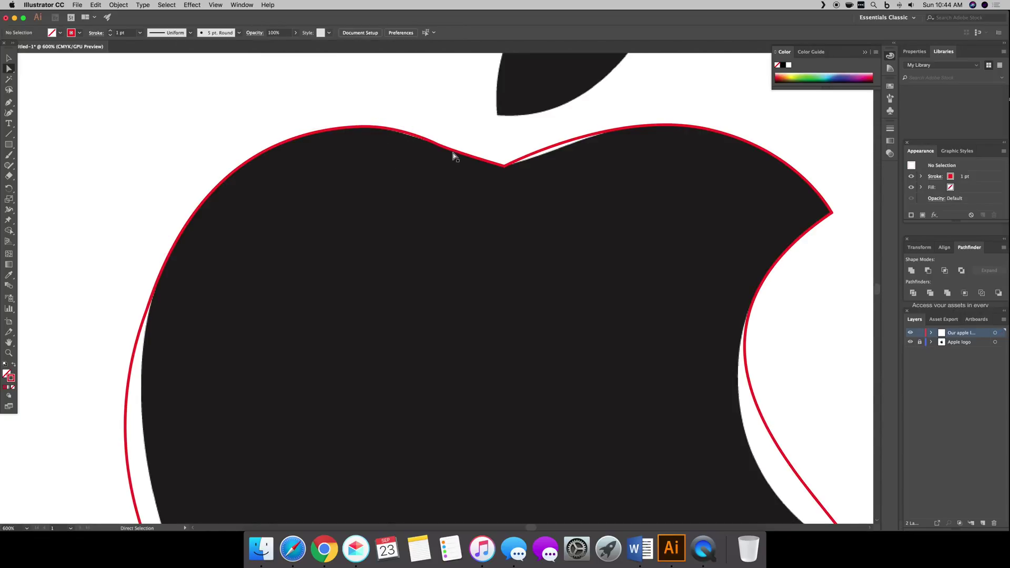
pyautogui.click(361, 129)
# Drag the left-side anchor's direction handles to bend the curve toward the logo's left edge
pyautogui.click(383, 165)
pyautogui.scroll(-5, 381, 169)
pyautogui.press('super+minus')
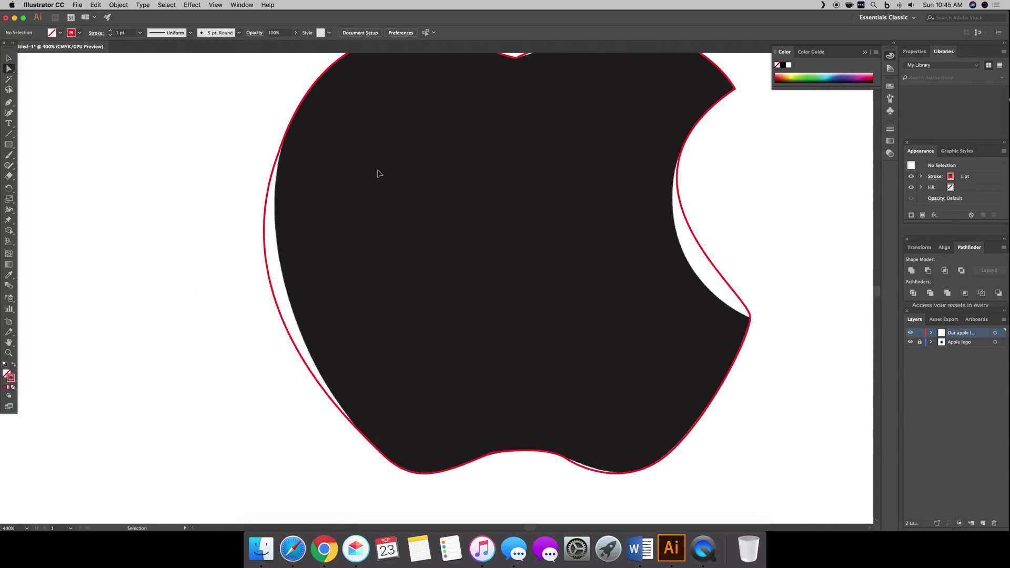
pyautogui.click(268, 194)
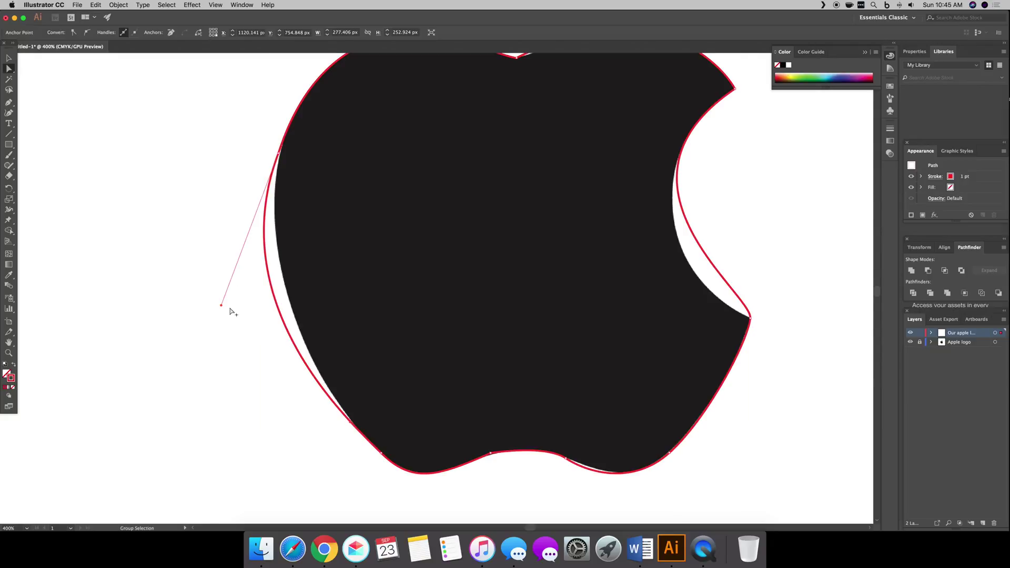
pyautogui.moveTo(221, 305); pyautogui.dragTo(257, 310)
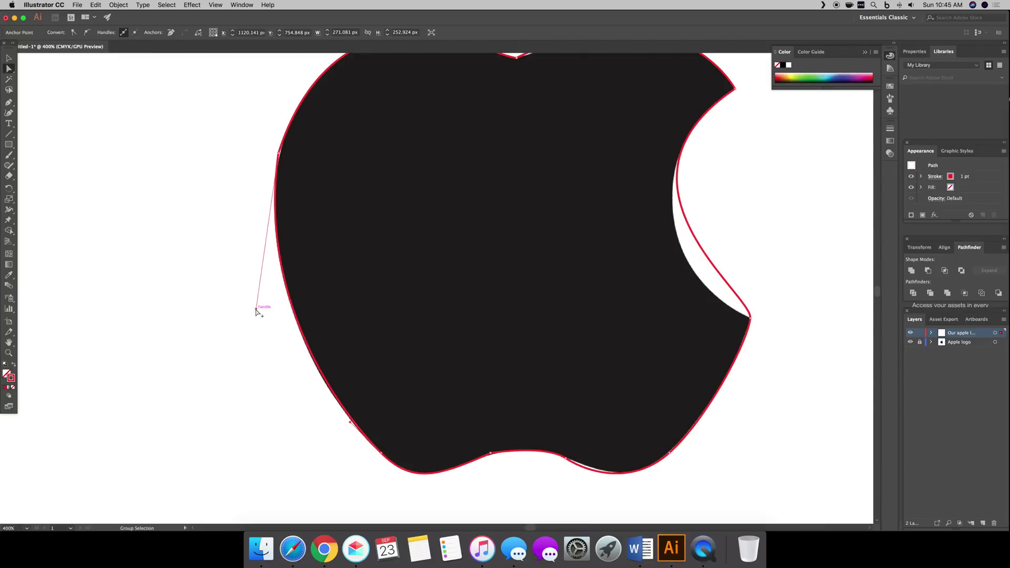
pyautogui.click(280, 154)
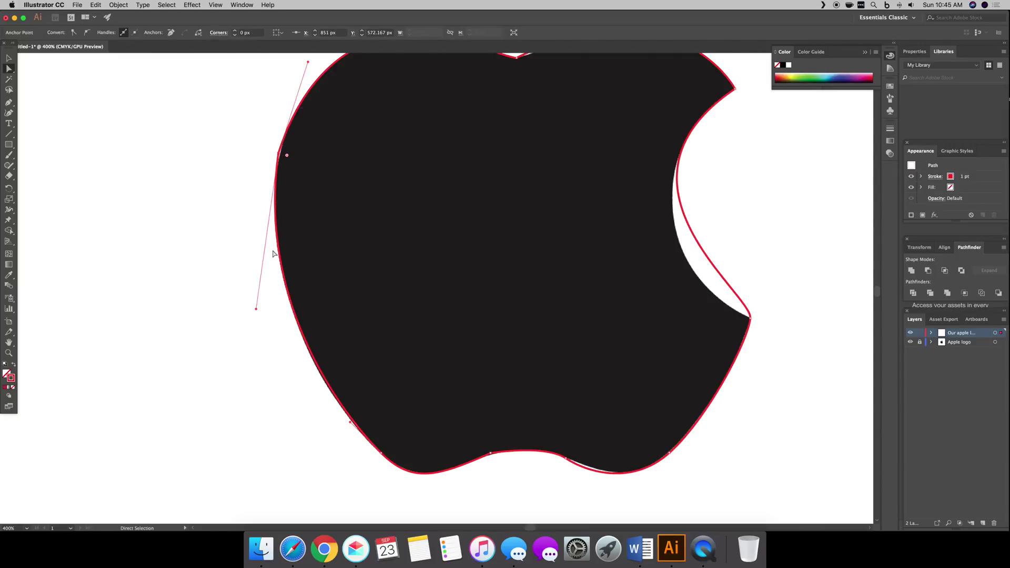
pyautogui.moveTo(256, 310); pyautogui.dragTo(249, 308)
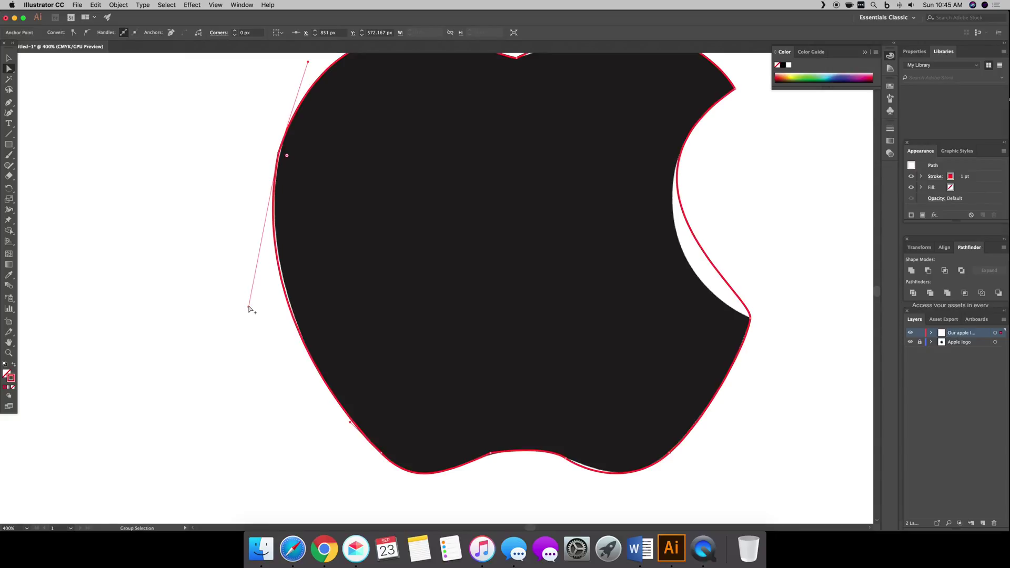
# Nudge the left anchor onto the logo edge and fit the lower-left curve with its handle
pyautogui.press('super+equal')
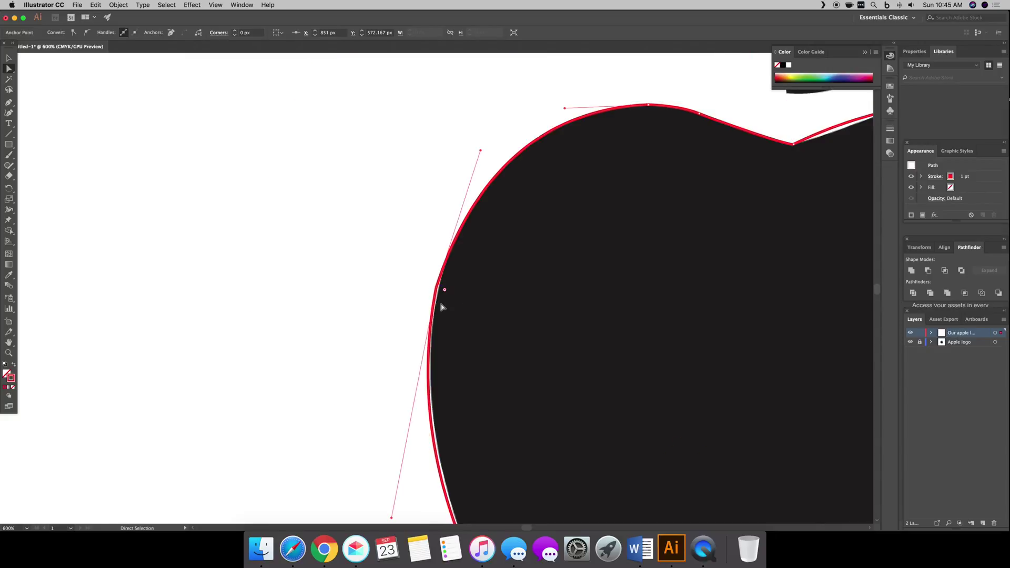
pyautogui.moveTo(438, 289); pyautogui.dragTo(442, 293)
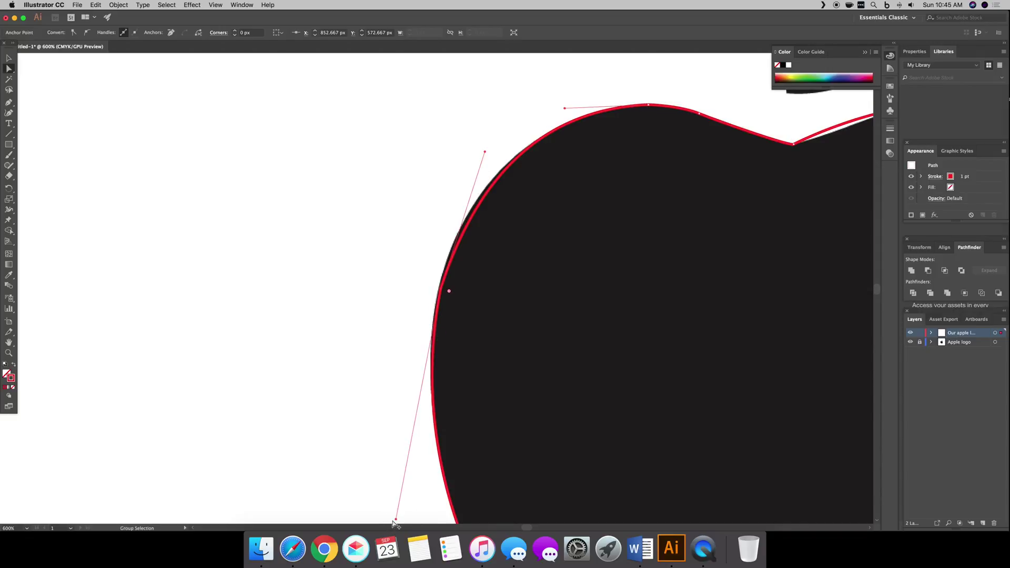
pyautogui.moveTo(395, 520); pyautogui.dragTo(390, 444)
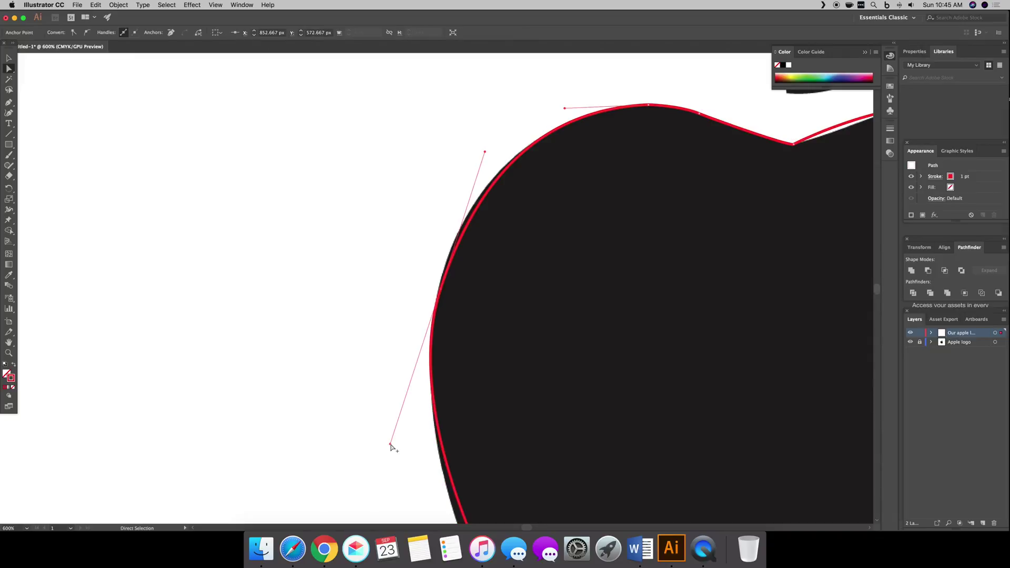
pyautogui.scroll(-5, 397, 468)
pyautogui.hscroll(2, 396, 468)
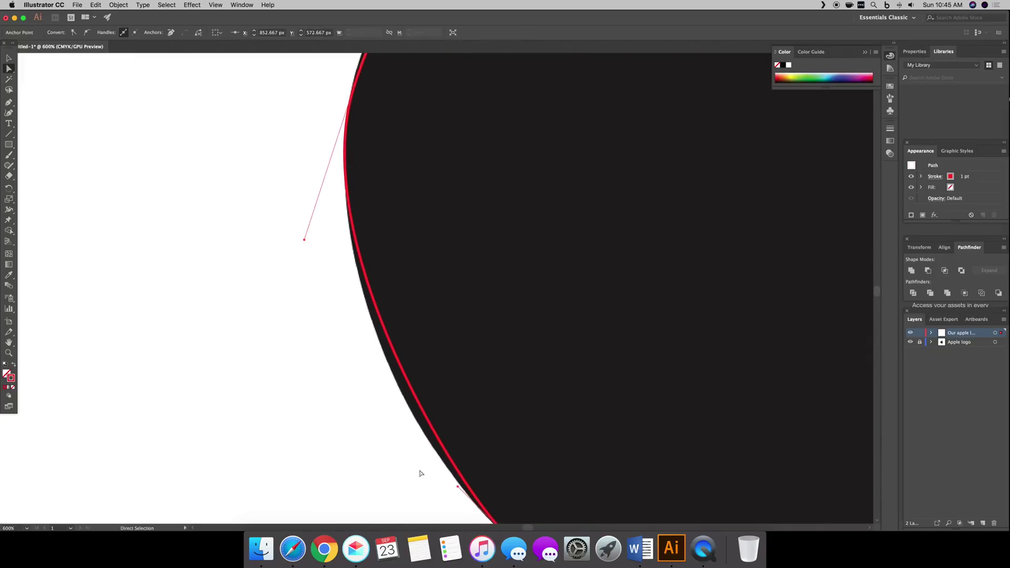
pyautogui.moveTo(458, 487); pyautogui.dragTo(426, 481)
pyautogui.press('super+minus')
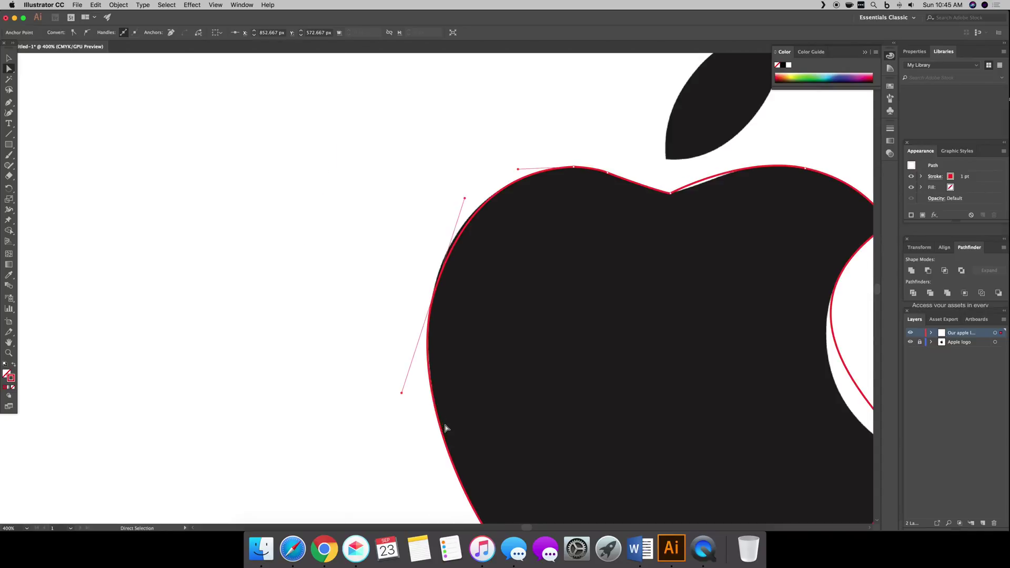
# Reshape the curve at the apple's lower-left corner to follow the reference edge
pyautogui.scroll(-3, 445, 430)
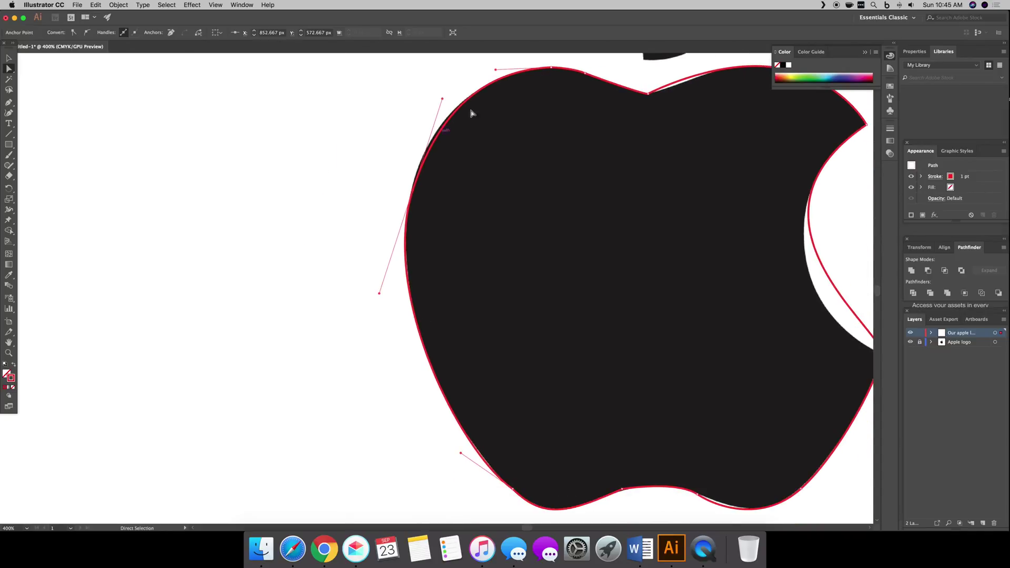
pyautogui.hscroll(3, 582, 422)
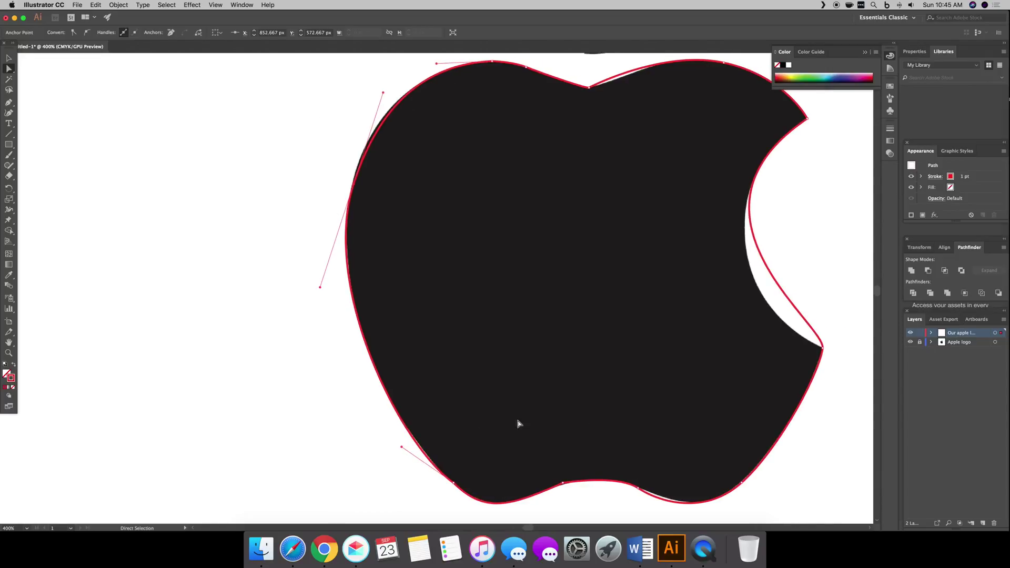
pyautogui.scroll(-2, 575, 416)
pyautogui.hscroll(2, 575, 415)
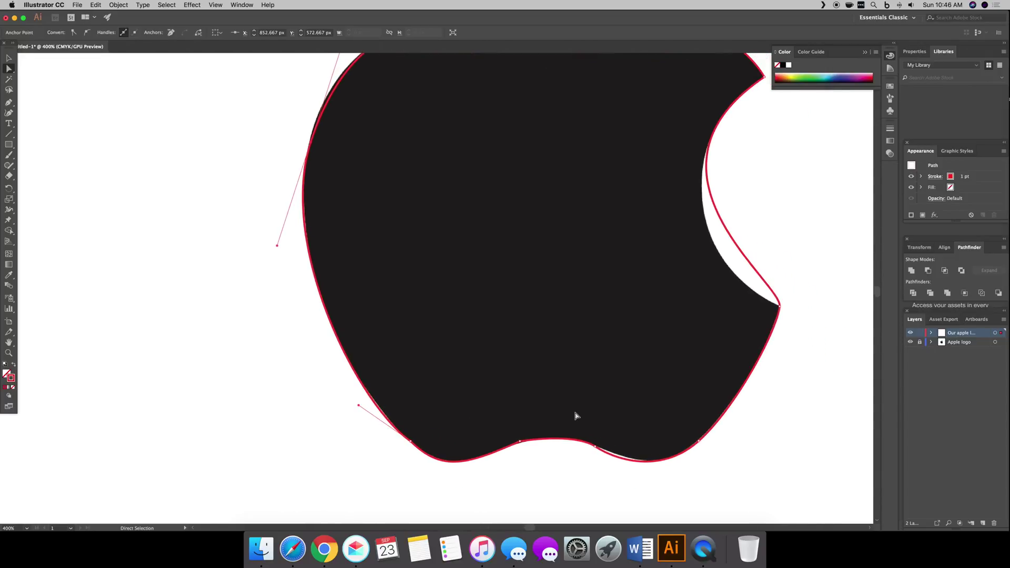
pyautogui.press('super+plus')
pyautogui.scroll(-3, 575, 414)
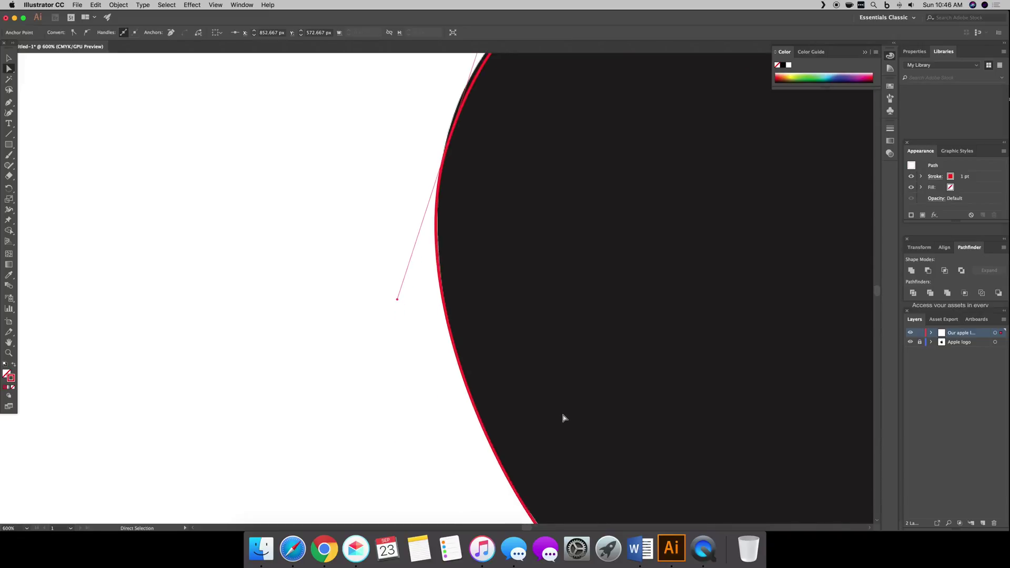
pyautogui.hscroll(2, 566, 416)
pyautogui.hscroll(3, 563, 418)
pyautogui.scroll(-5, 562, 419)
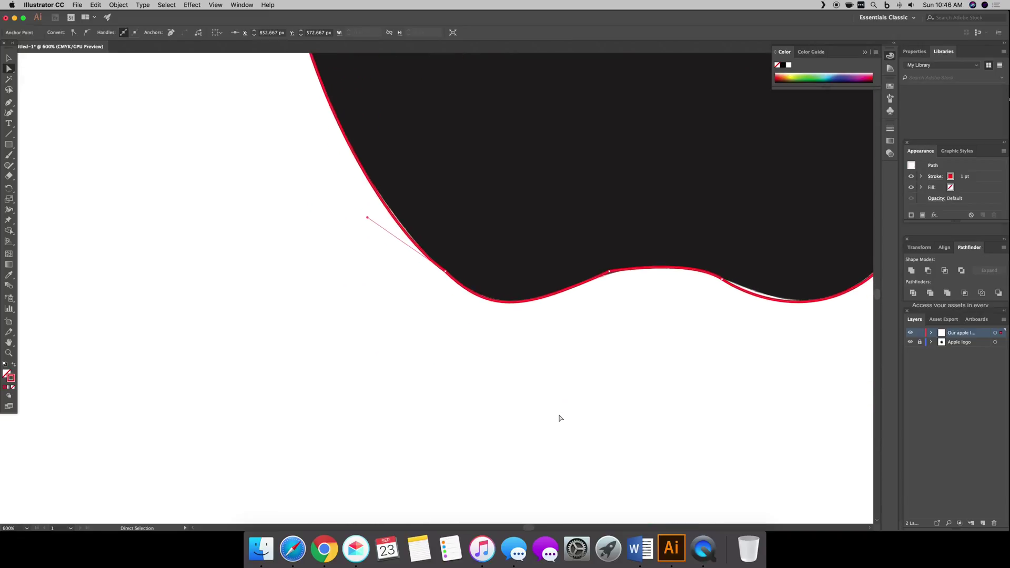
pyautogui.hscroll(2, 561, 418)
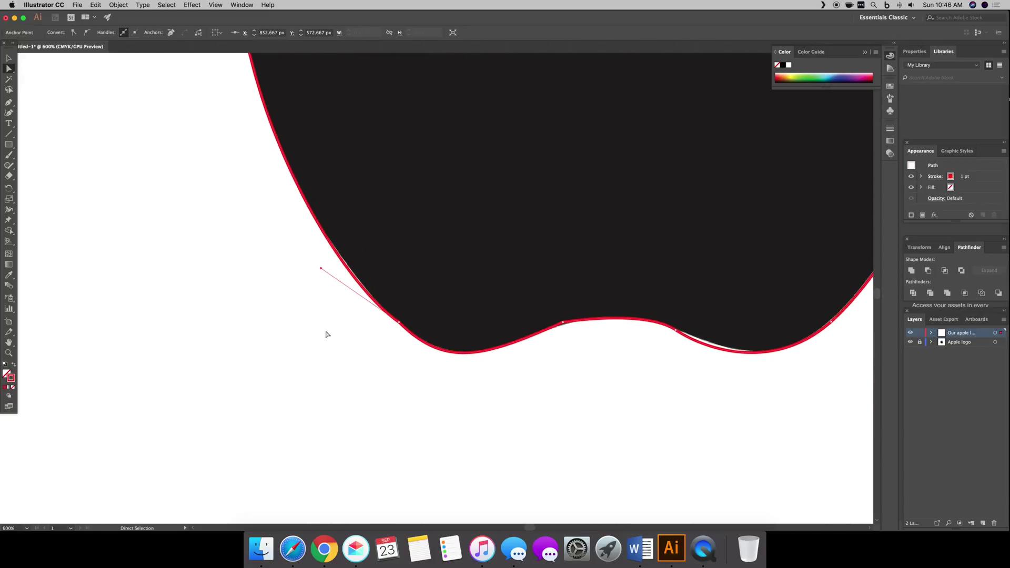
pyautogui.moveTo(321, 269); pyautogui.dragTo(262, 181)
pyautogui.click(309, 245)
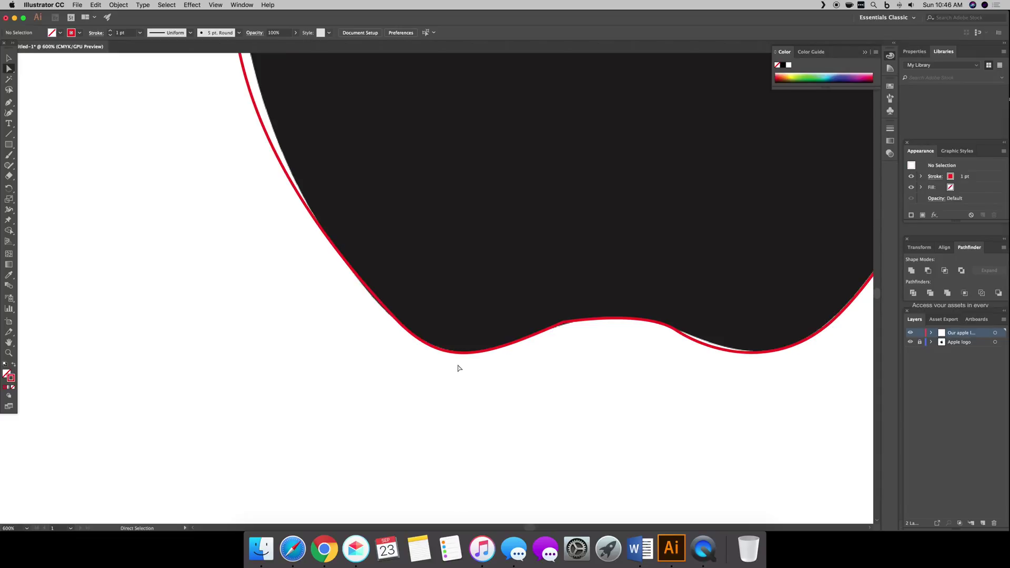
# Tighten the left-side curve by adjusting a left anchor's handle, then deselect to check
pyautogui.scroll(10, 459, 369)
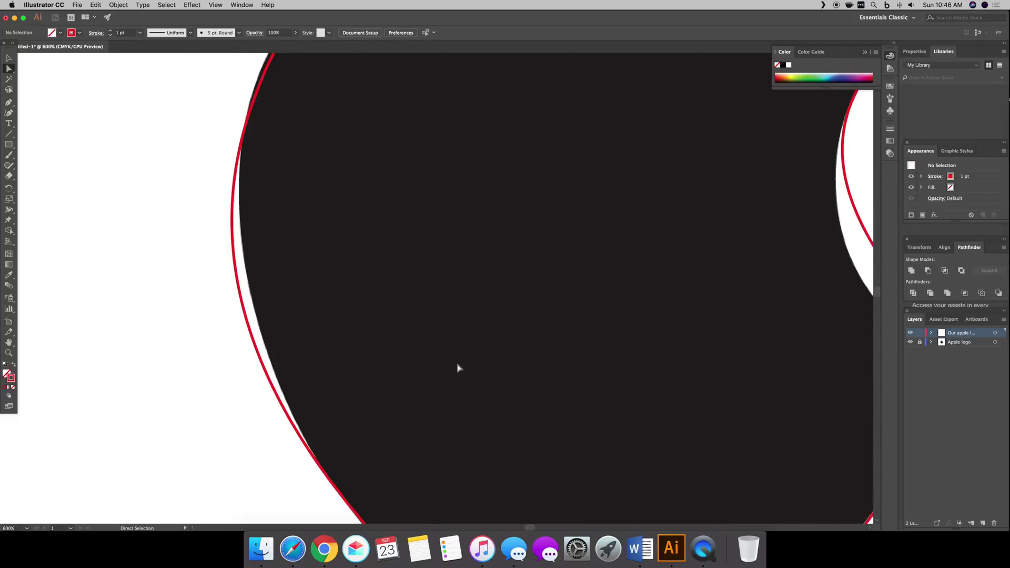
pyautogui.click(236, 235)
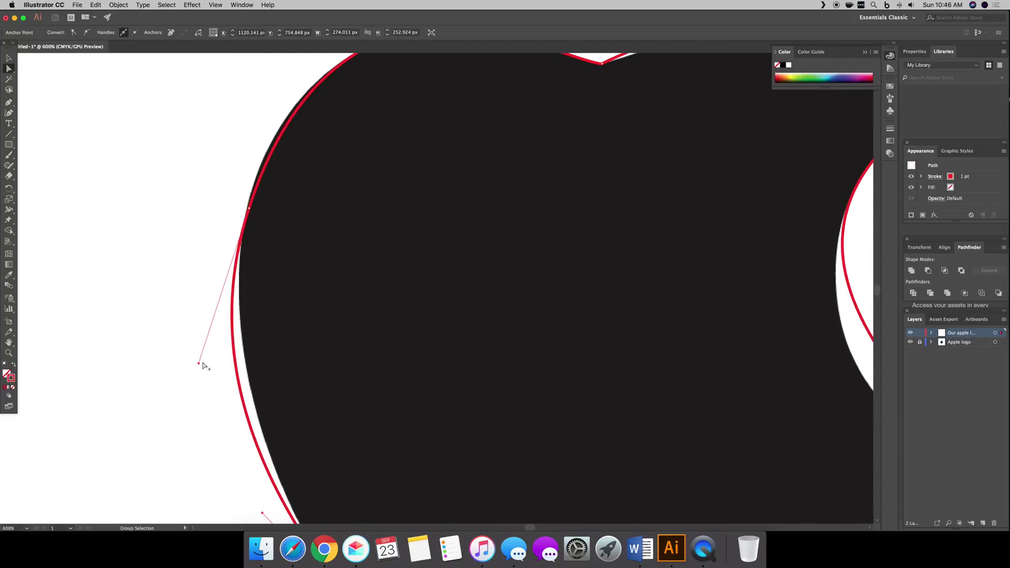
pyautogui.moveTo(198, 363); pyautogui.dragTo(215, 308)
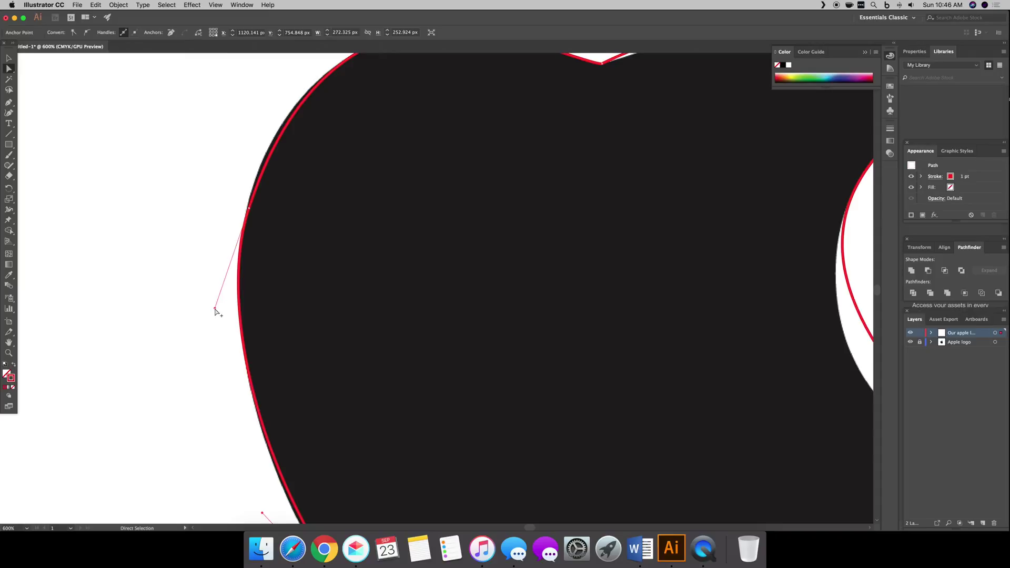
pyautogui.scroll(5, 276, 168)
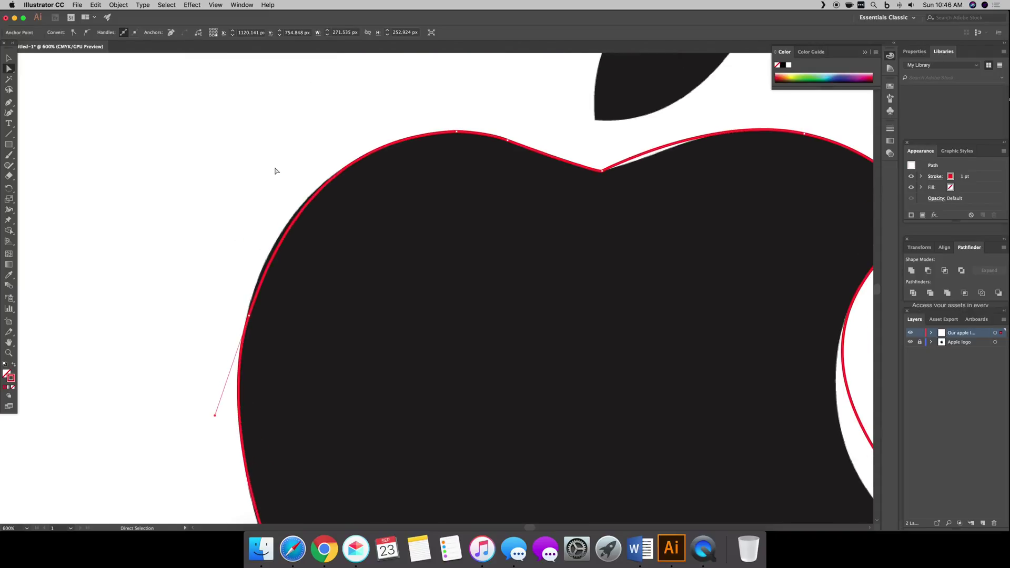
pyautogui.scroll(-10, 306, 175)
pyautogui.hscroll(3, 307, 176)
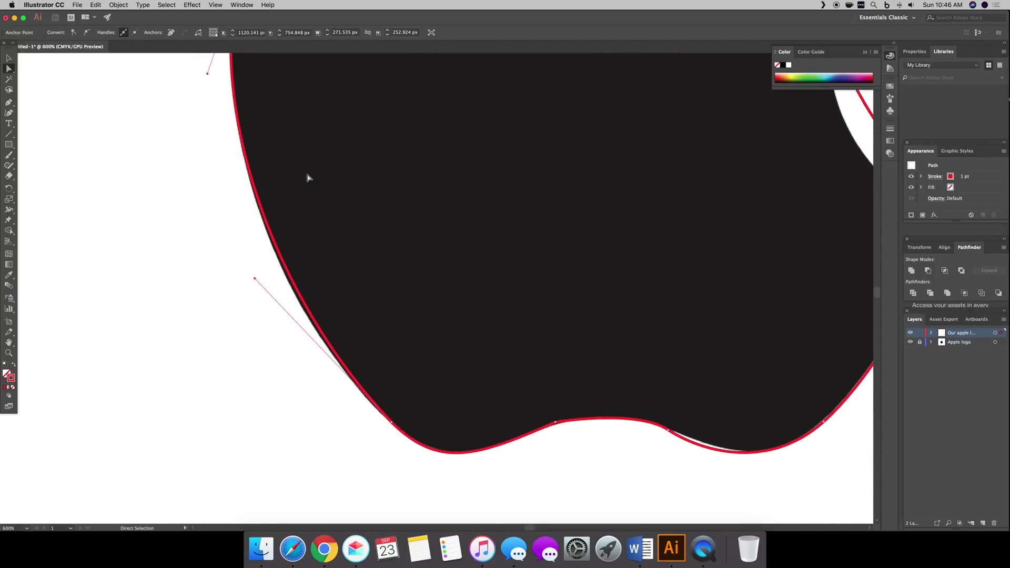
pyautogui.scroll(-1, 308, 178)
pyautogui.click(154, 286)
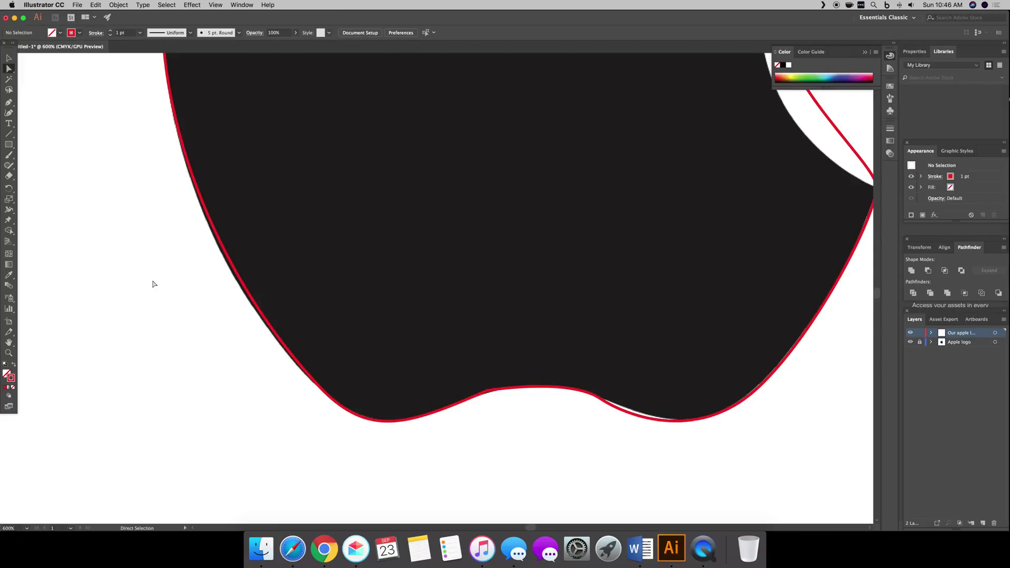
pyautogui.hscroll(1, 529, 406)
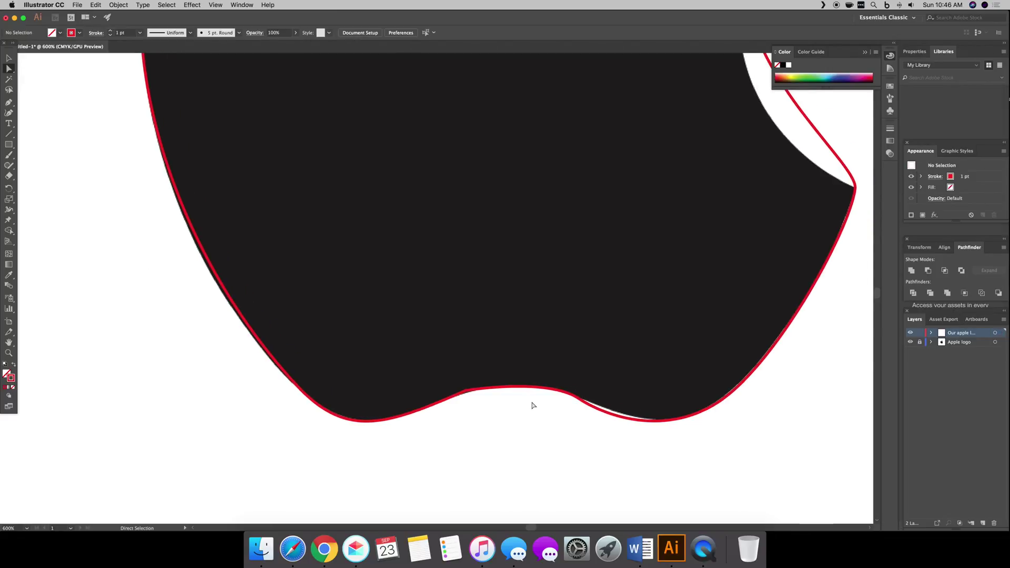
# Adjust the bottom segment and nudge the bottom-dip anchor slightly down
pyautogui.click(466, 394)
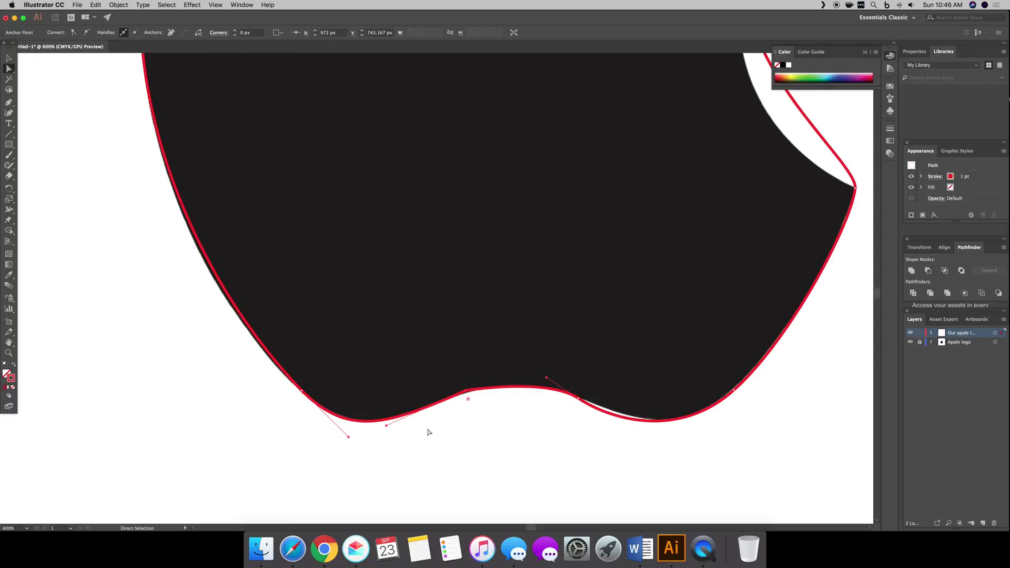
pyautogui.click(385, 419)
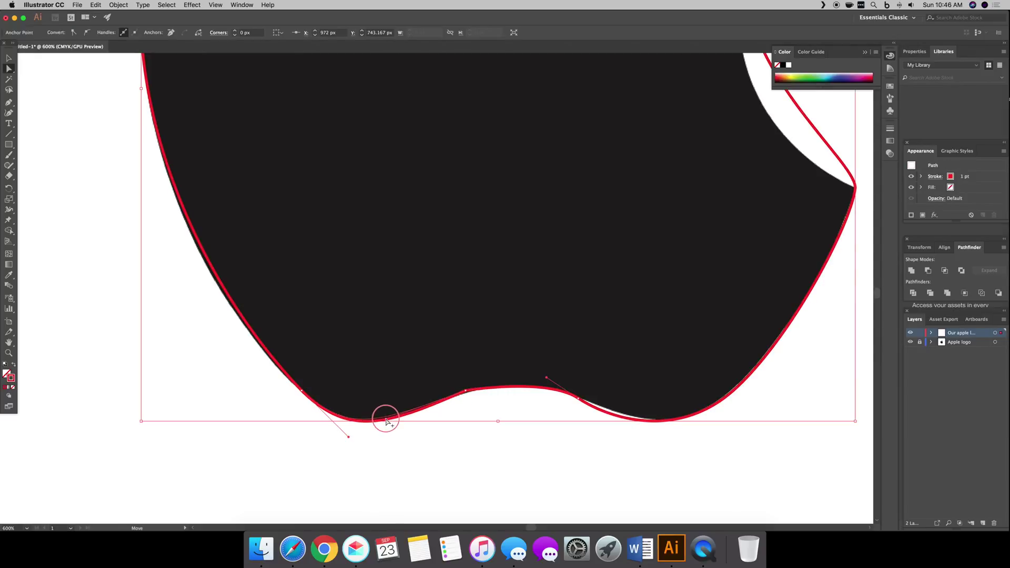
pyautogui.moveTo(386, 420); pyautogui.dragTo(387, 418)
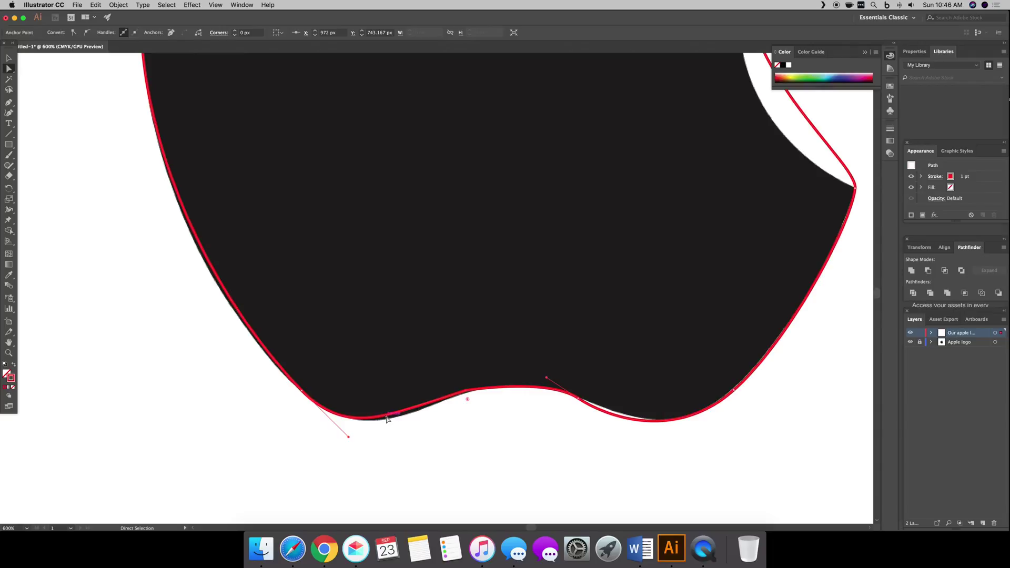
pyautogui.moveTo(387, 418); pyautogui.dragTo(389, 425)
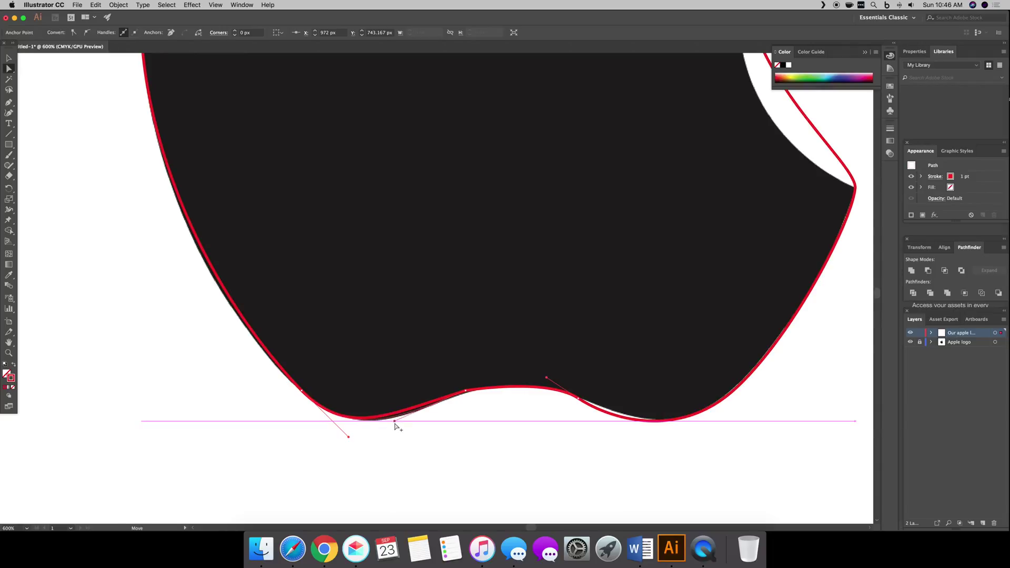
pyautogui.moveTo(395, 423); pyautogui.dragTo(394, 423)
pyautogui.click(464, 392)
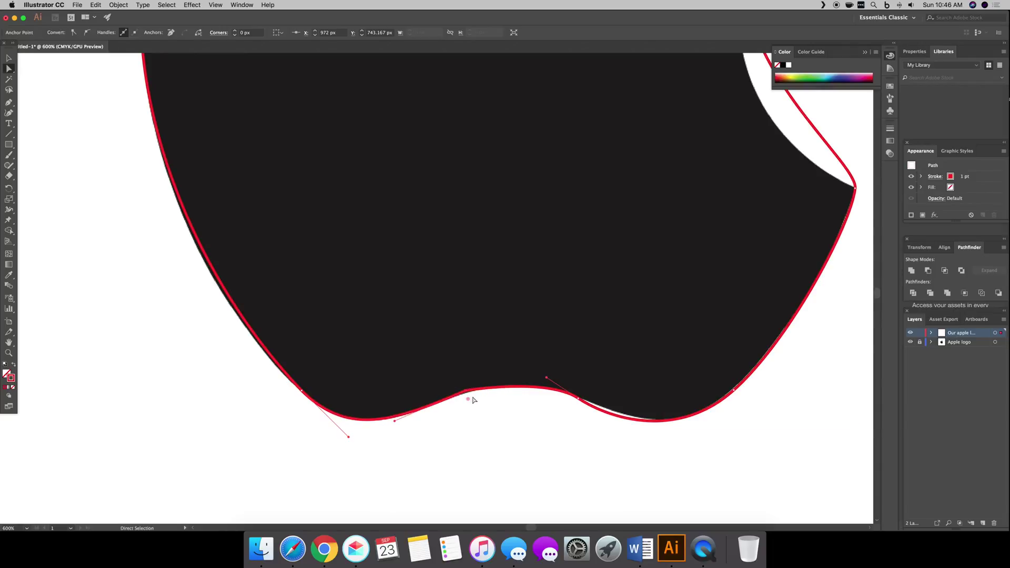
pyautogui.moveTo(465, 392); pyautogui.dragTo(466, 395)
pyautogui.moveTo(396, 424)
pyautogui.mouseDown()
pyautogui.moveTo(395, 413)
pyautogui.moveTo(451, 405)
pyautogui.moveTo(399, 421)
pyautogui.mouseUp()
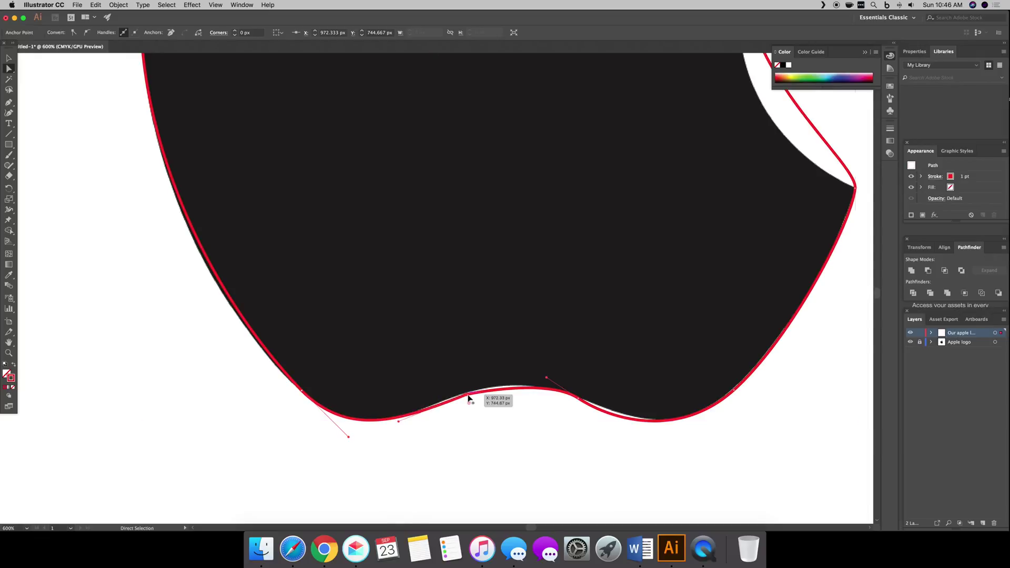
# Reshape the central bump and both lower curves to hug the logo's bottom edge
pyautogui.press('super+equal')
pyautogui.moveTo(439, 291); pyautogui.dragTo(427, 290)
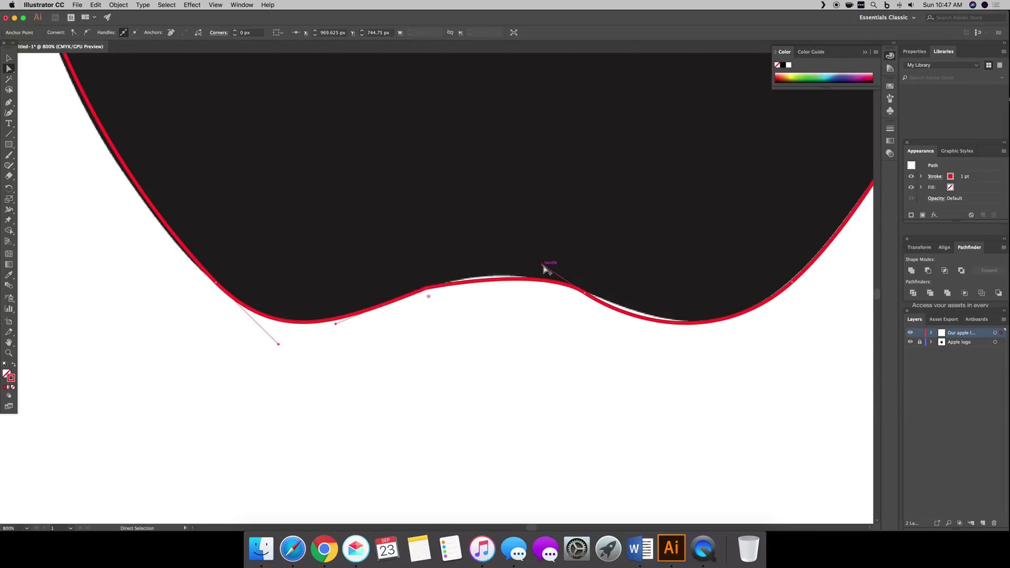
pyautogui.moveTo(543, 266); pyautogui.dragTo(510, 258)
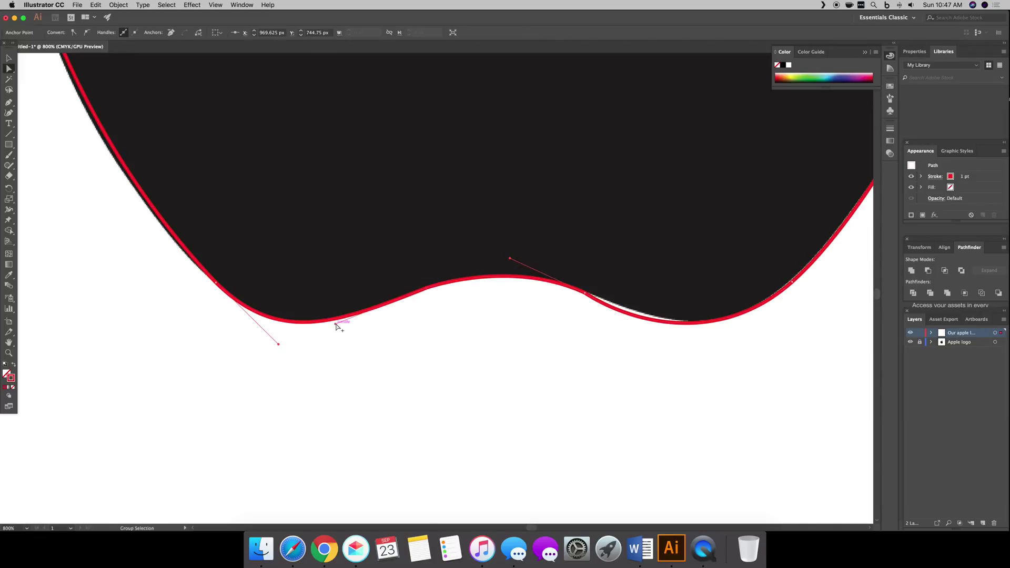
pyautogui.moveTo(335, 324); pyautogui.dragTo(305, 326)
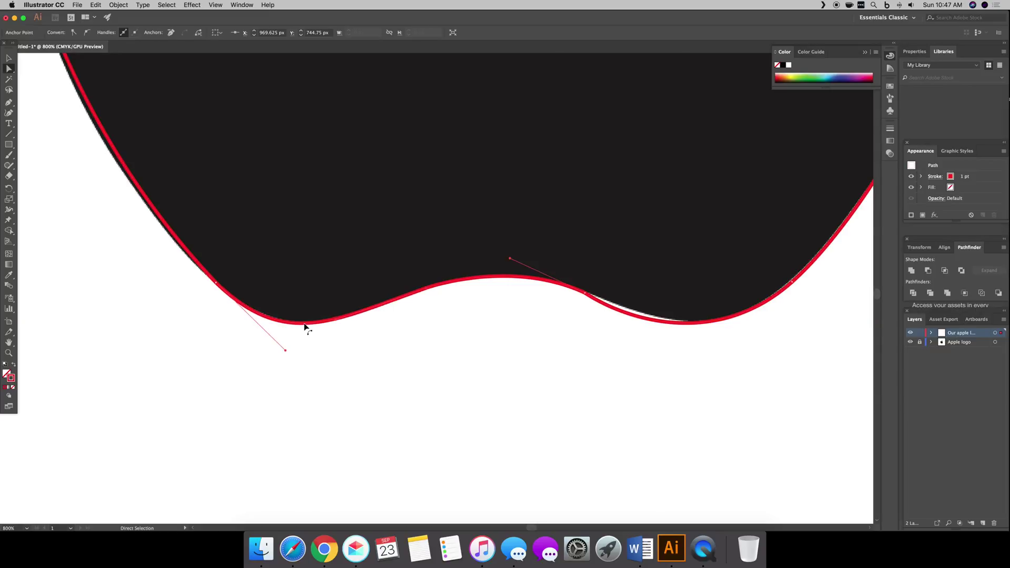
pyautogui.hscroll(5, 568, 301)
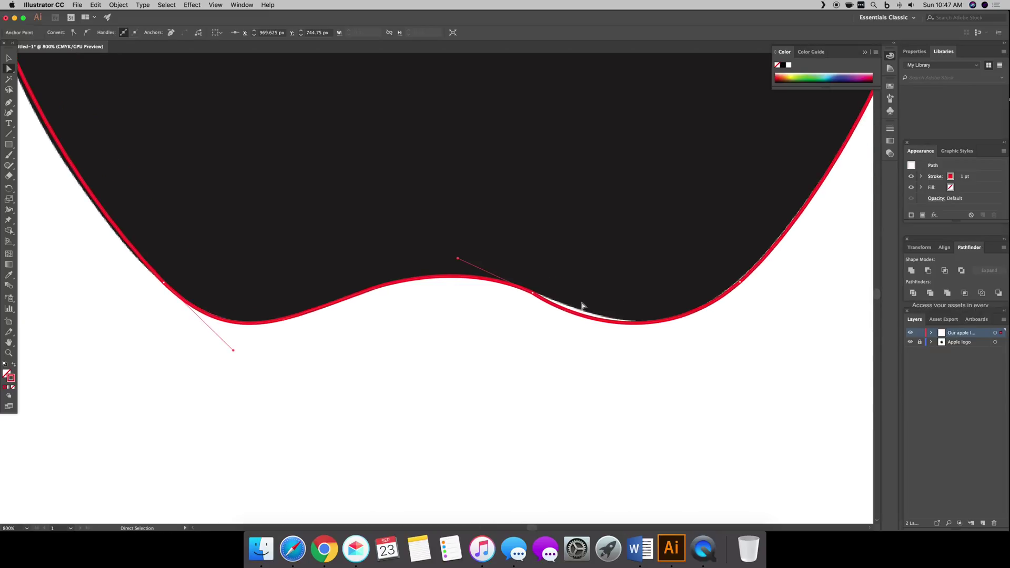
pyautogui.click(534, 296)
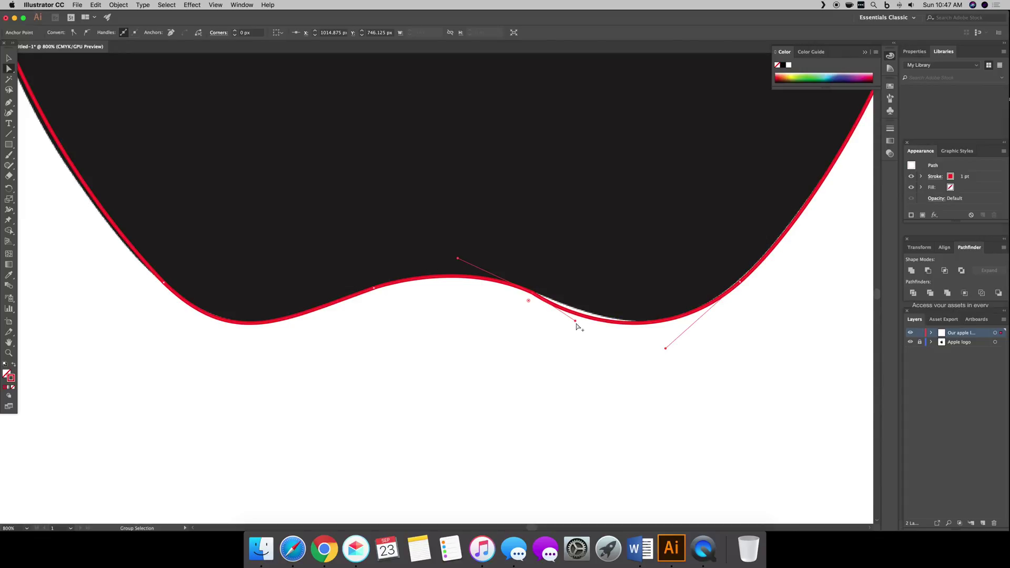
pyautogui.moveTo(576, 321); pyautogui.dragTo(580, 317)
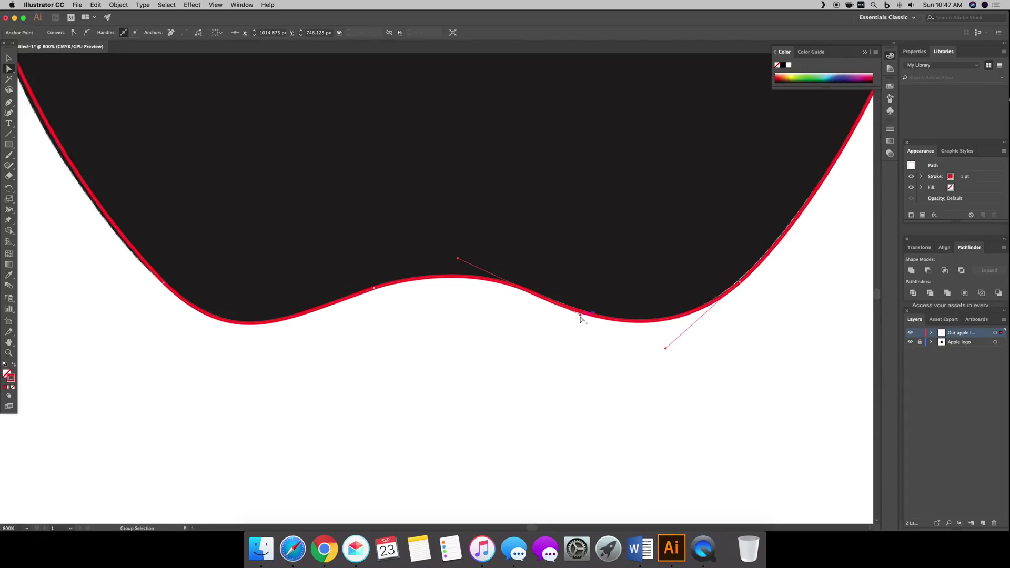
pyautogui.click(490, 308)
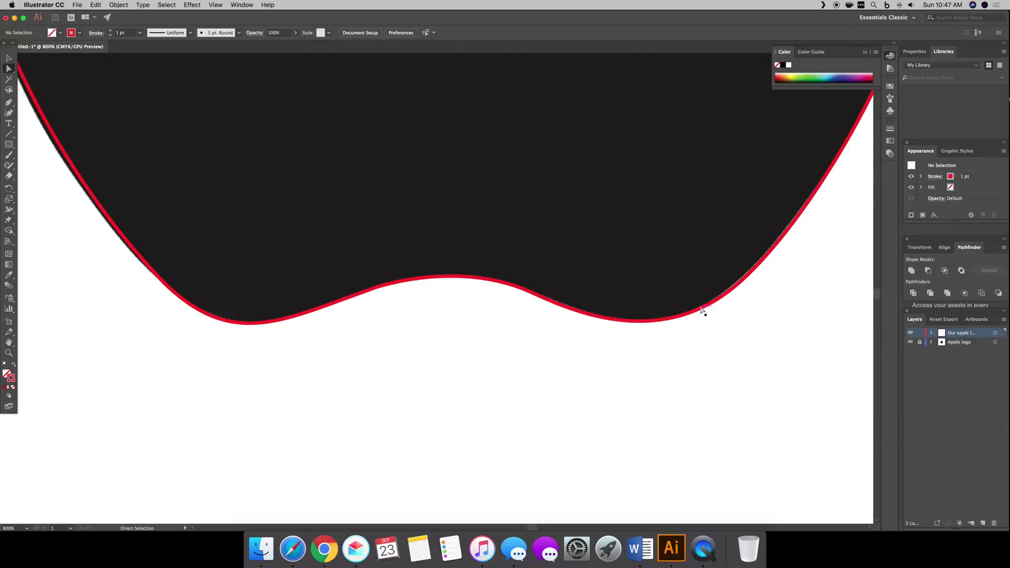
# Bend the bite segment's handles so its upper and lower curve approaches the reference edge
pyautogui.scroll(5, 703, 311)
pyautogui.hscroll(6, 702, 311)
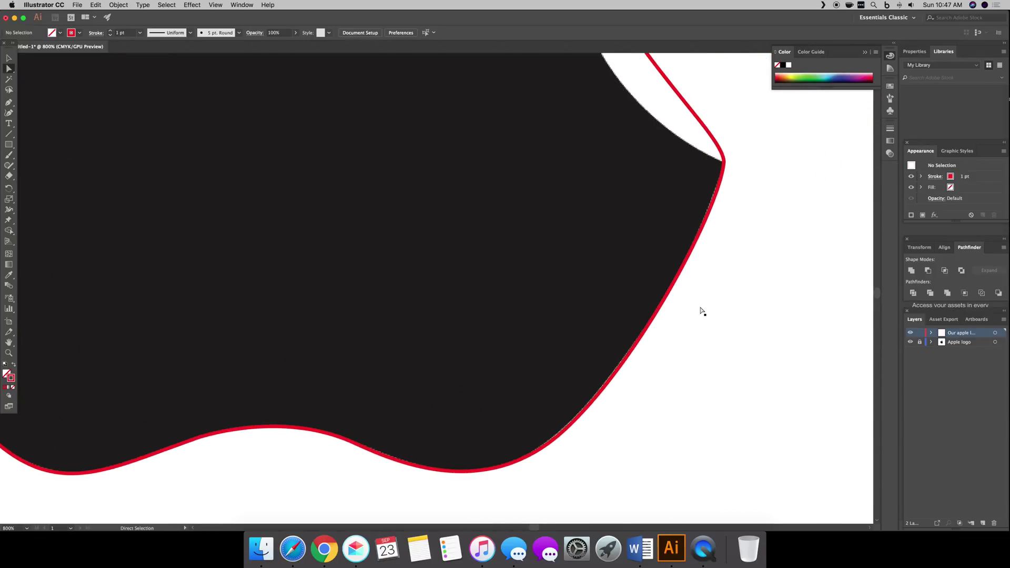
pyautogui.scroll(8, 722, 266)
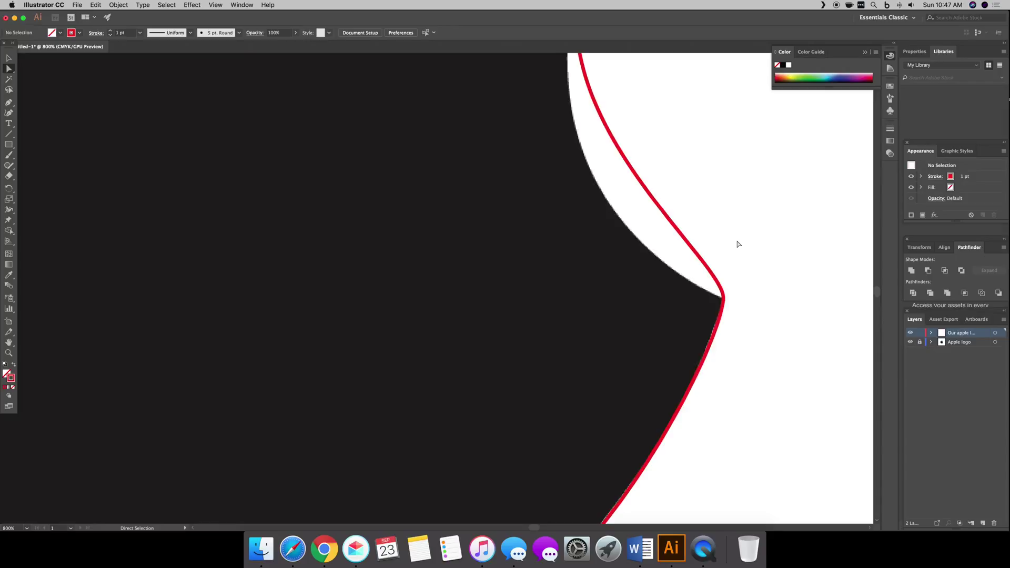
pyautogui.scroll(2, 738, 243)
pyautogui.hscroll(3, 738, 244)
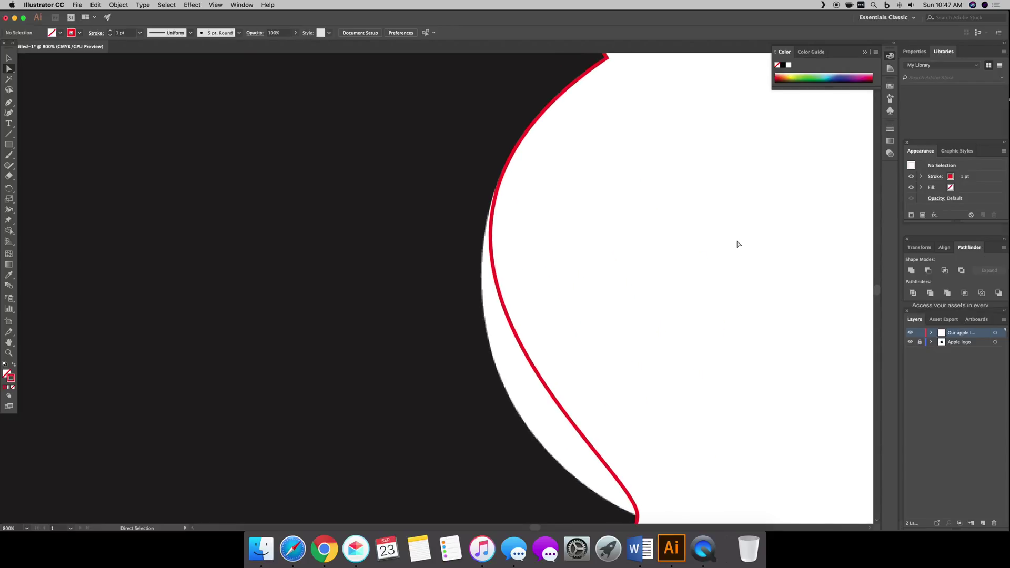
pyautogui.click(573, 383)
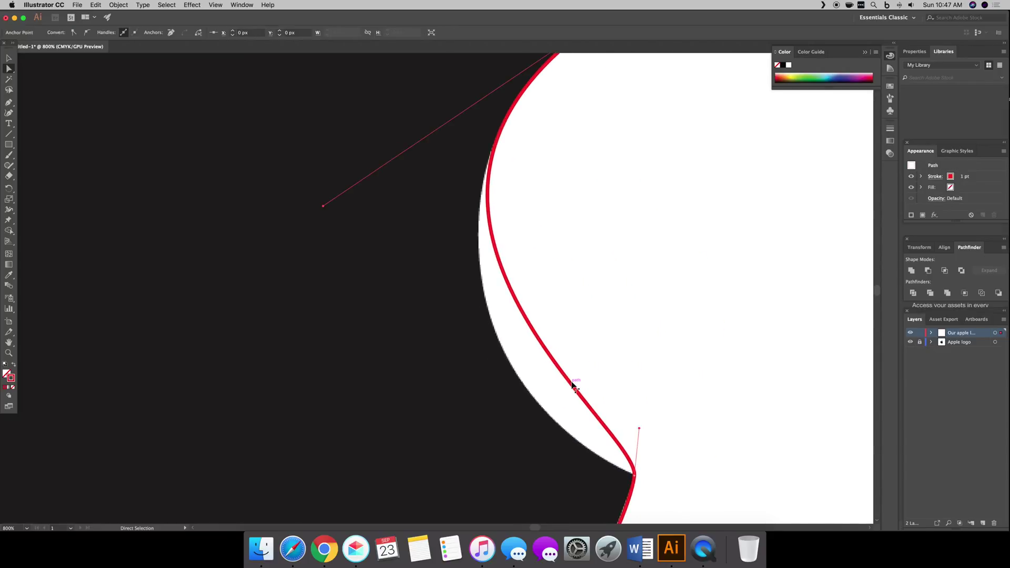
pyautogui.moveTo(639, 430); pyautogui.dragTo(531, 432)
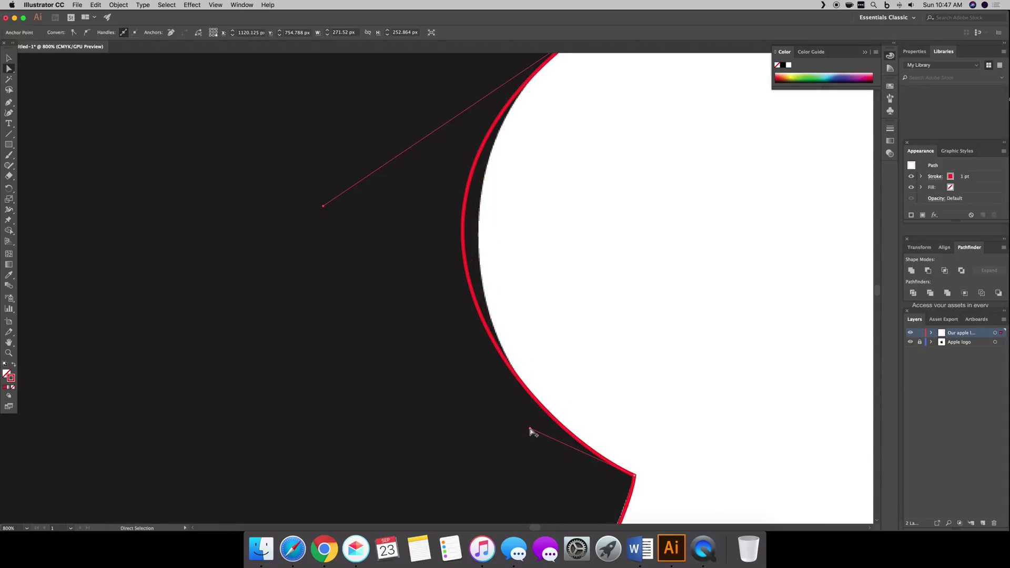
pyautogui.scroll(5, 567, 423)
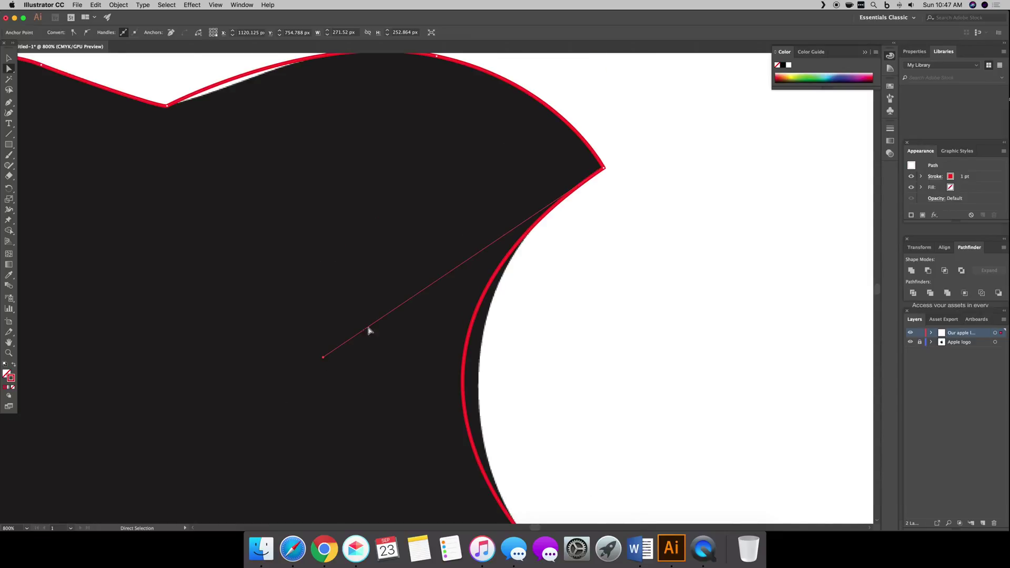
pyautogui.moveTo(323, 359); pyautogui.dragTo(363, 320)
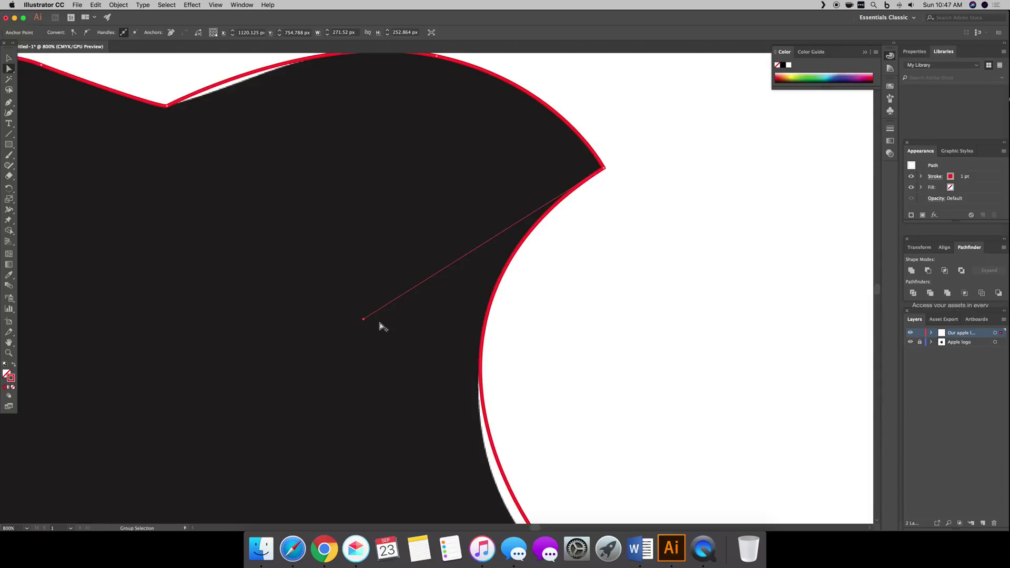
pyautogui.scroll(-1, 506, 367)
pyautogui.scroll(-6, 507, 367)
pyautogui.moveTo(530, 367)
pyautogui.mouseDown()
pyautogui.moveTo(505, 343)
pyautogui.moveTo(521, 400)
pyautogui.moveTo(535, 385)
pyautogui.mouseUp()
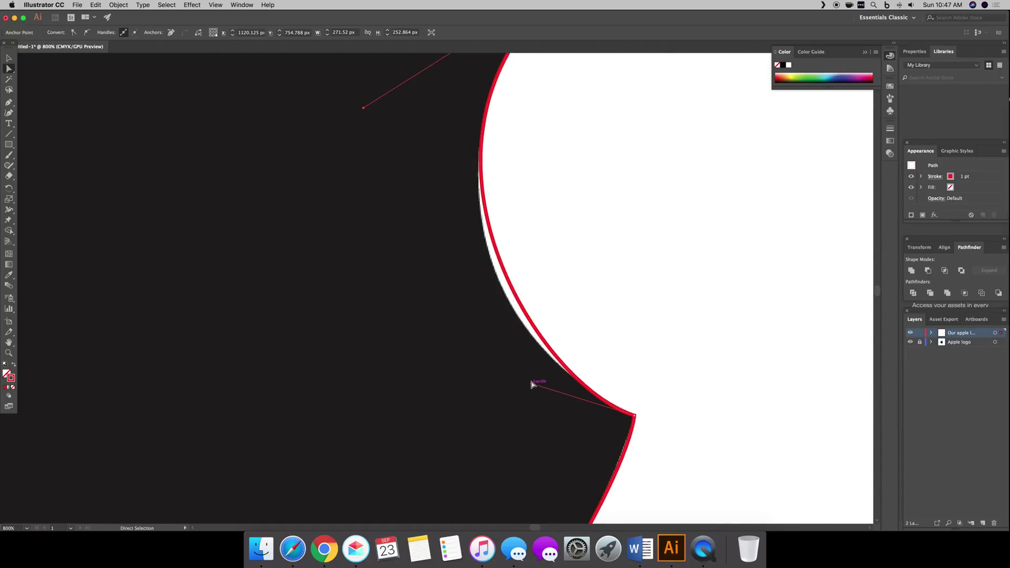
# Fine-tune the bite curve's handles until it tightly follows the bite's concave edge
pyautogui.scroll(3, 533, 385)
pyautogui.moveTo(363, 253); pyautogui.dragTo(355, 298)
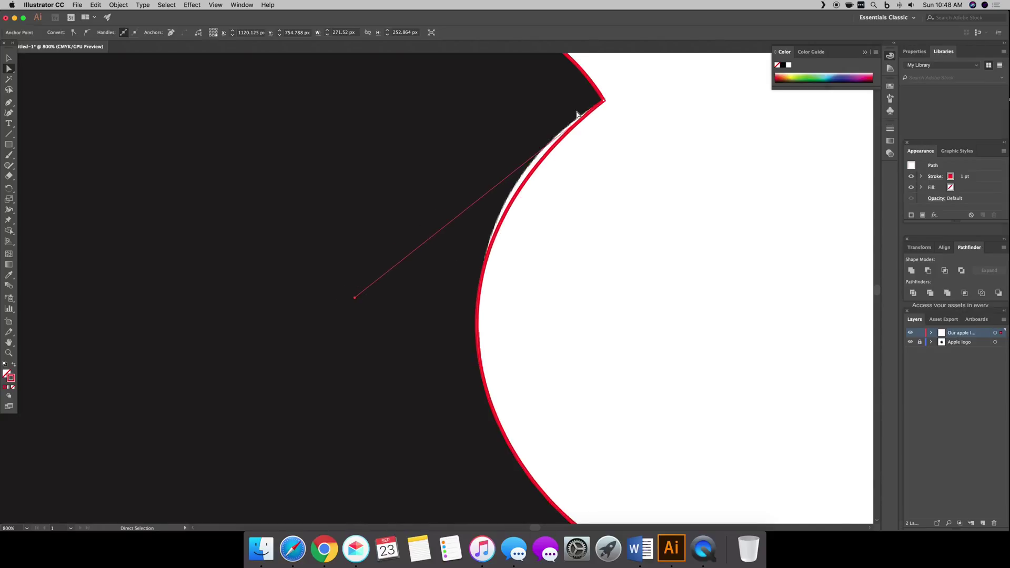
pyautogui.scroll(-5, 648, 207)
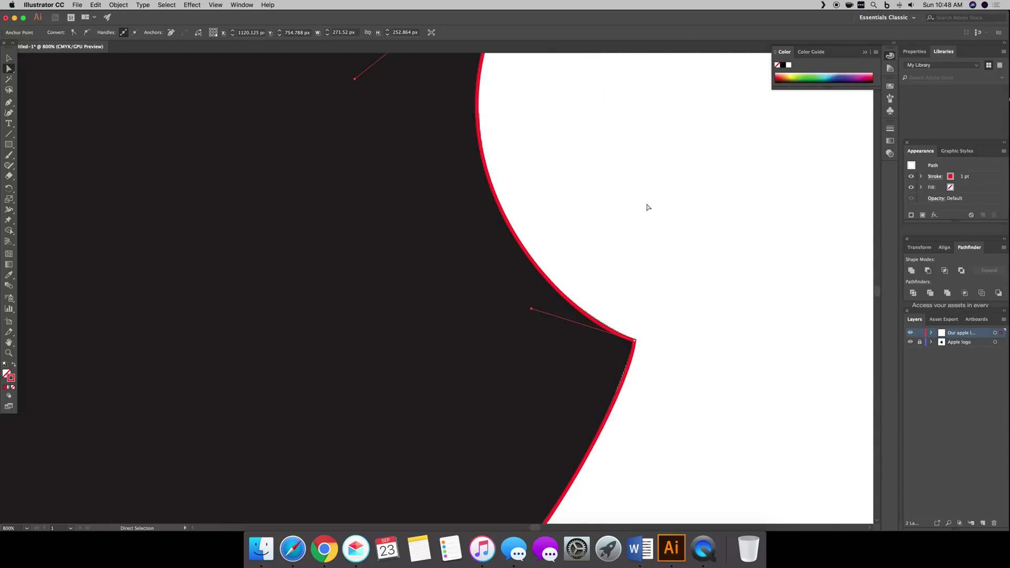
pyautogui.scroll(5, 648, 208)
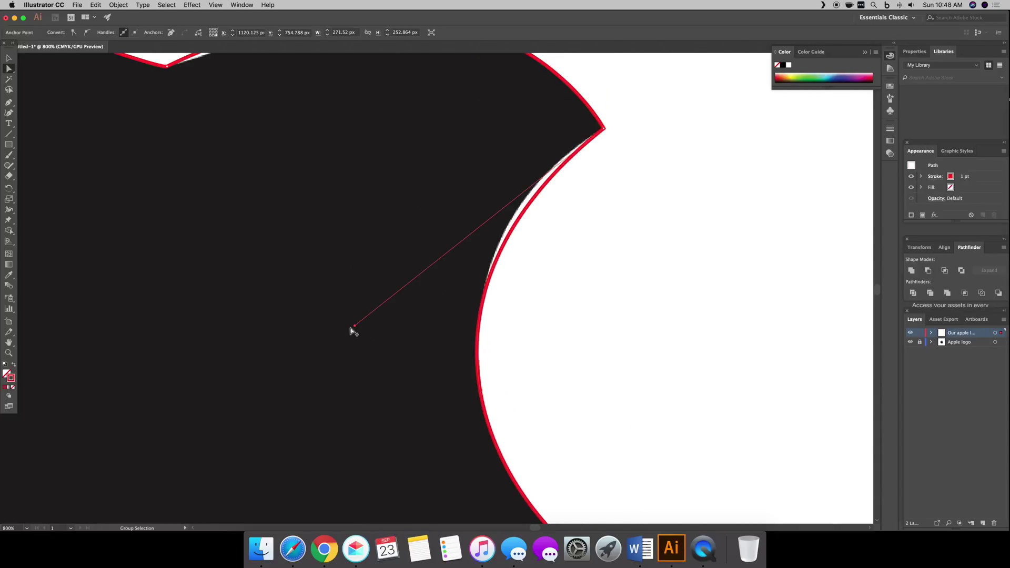
pyautogui.moveTo(354, 327); pyautogui.dragTo(354, 279)
pyautogui.scroll(-3, 465, 392)
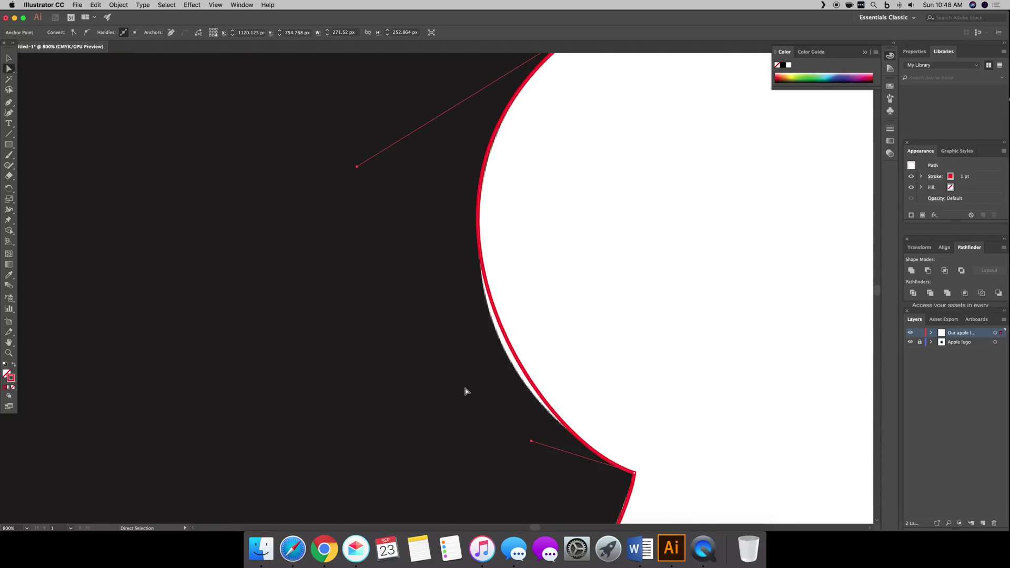
pyautogui.moveTo(532, 442); pyautogui.dragTo(514, 433)
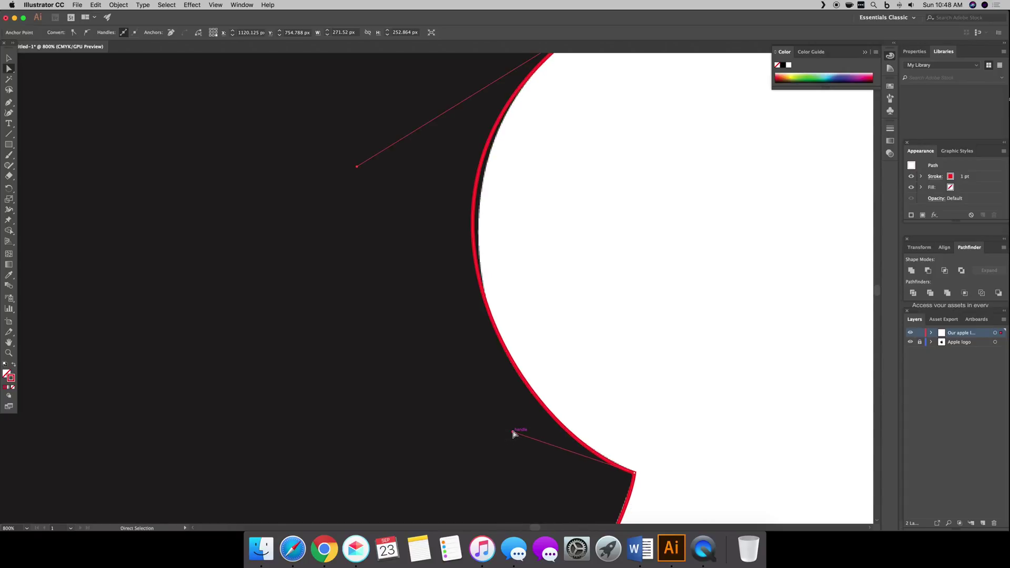
pyautogui.moveTo(358, 167); pyautogui.dragTo(373, 173)
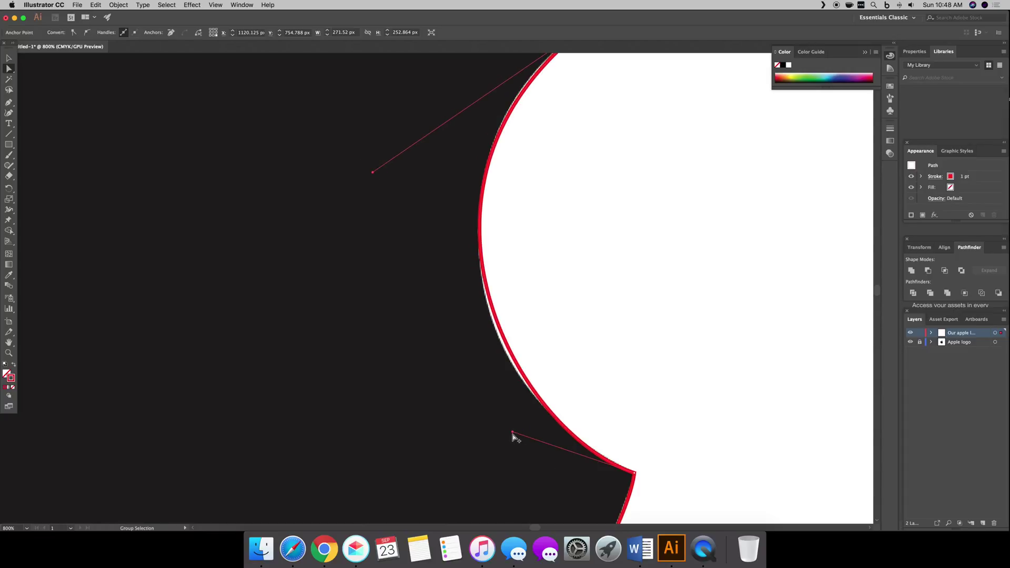
pyautogui.moveTo(513, 433); pyautogui.dragTo(507, 434)
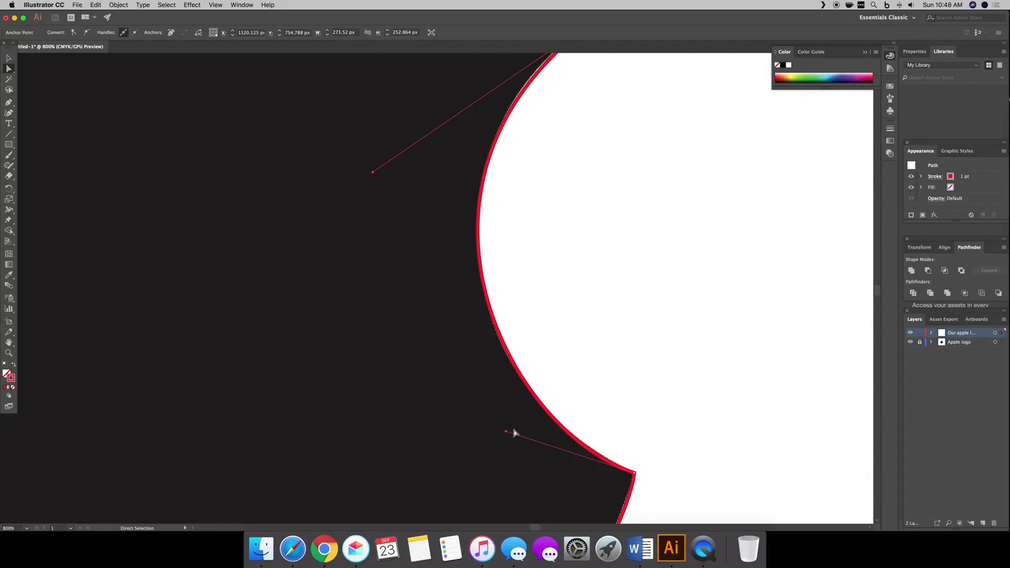
pyautogui.scroll(5, 566, 425)
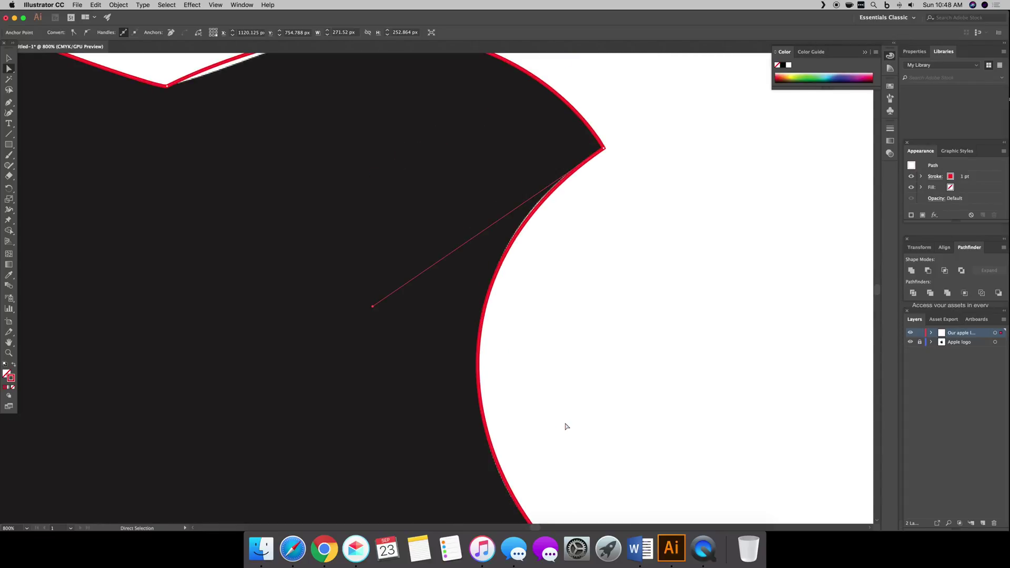
pyautogui.scroll(4, 566, 426)
pyautogui.hscroll(-6, 566, 426)
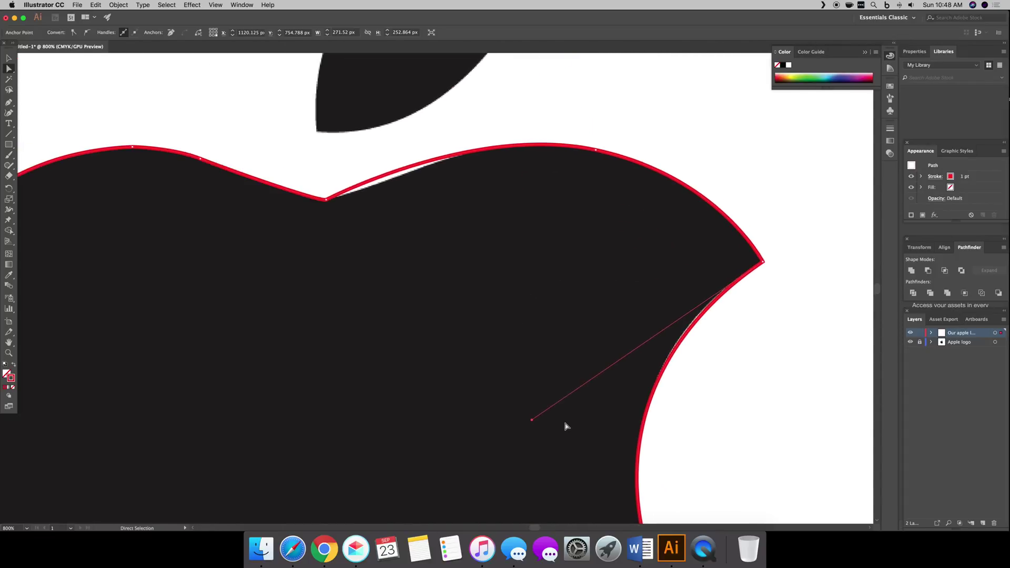
pyautogui.hscroll(-1, 566, 426)
# Reshape the top hump curve and reposition the dip anchor, undoing the final misstep
pyautogui.click(606, 150)
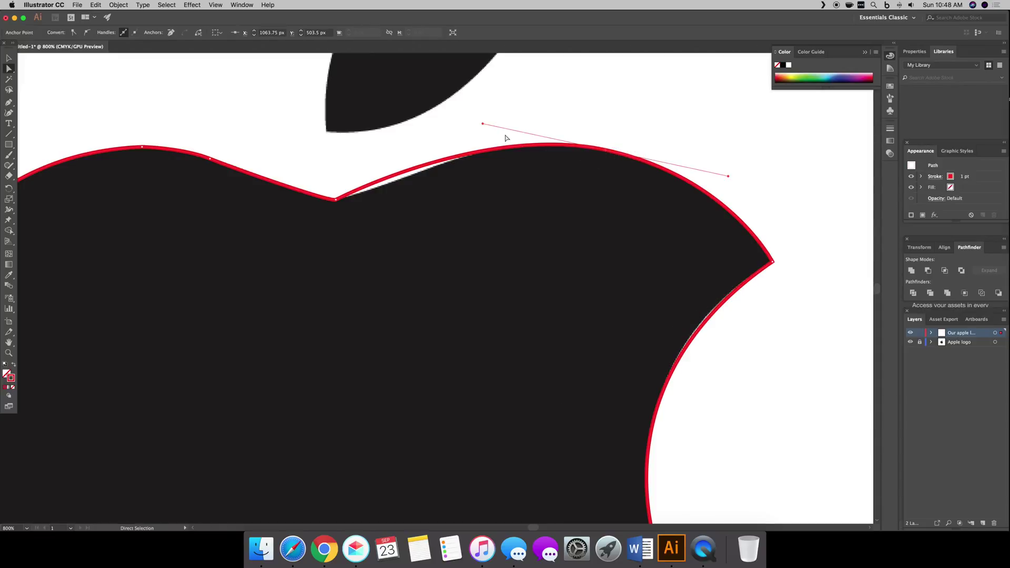
pyautogui.moveTo(487, 124); pyautogui.dragTo(533, 131)
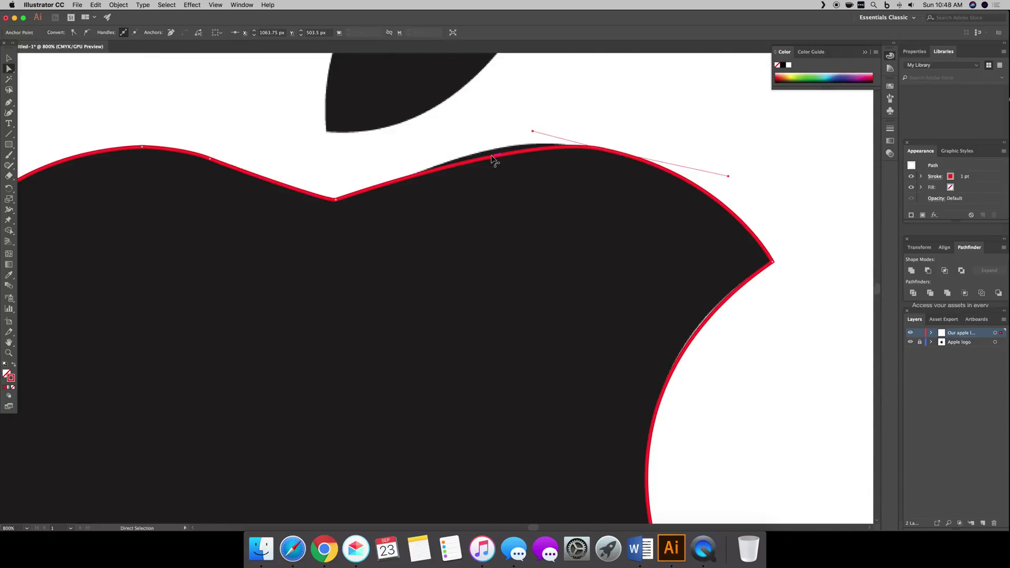
pyautogui.moveTo(495, 159); pyautogui.dragTo(490, 154)
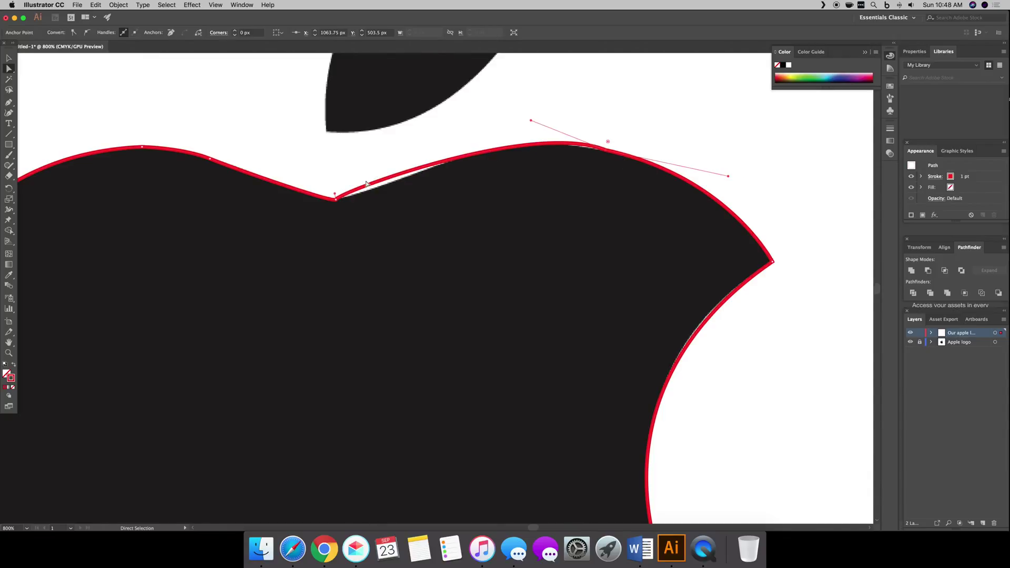
pyautogui.keyDown('alt'); pyautogui.click(339, 200); pyautogui.keyUp('alt')
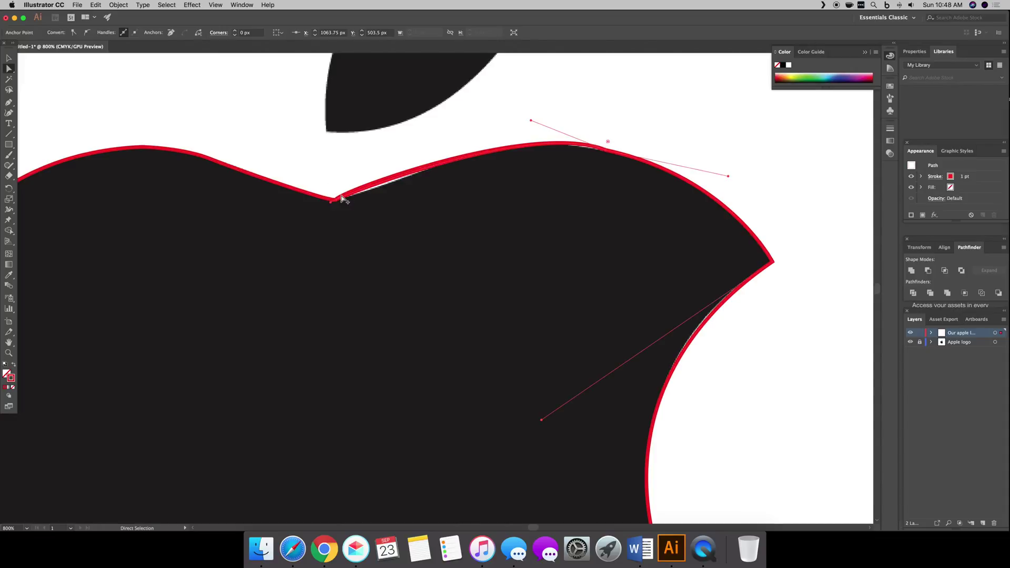
pyautogui.moveTo(343, 199); pyautogui.dragTo(347, 203)
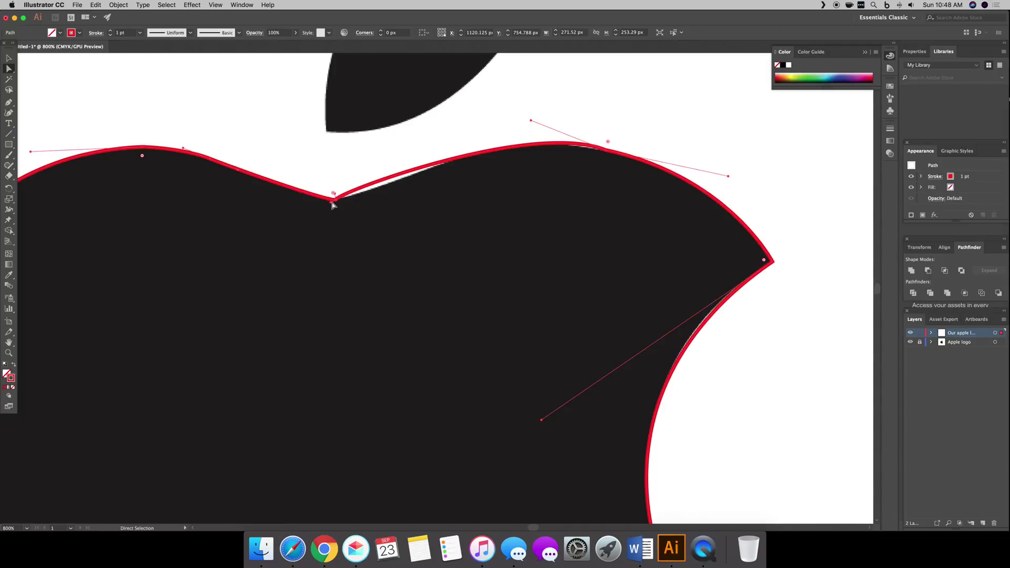
pyautogui.moveTo(333, 205)
pyautogui.mouseDown()
pyautogui.moveTo(342, 208)
pyautogui.moveTo(327, 203)
pyautogui.mouseUp()
pyautogui.click(338, 213)
pyautogui.press('super+z')
# Refine the top curve and the right shoulder to follow the apple's upper edge
pyautogui.moveTo(535, 131)
pyautogui.mouseDown()
pyautogui.moveTo(507, 127)
pyautogui.moveTo(523, 124)
pyautogui.mouseUp()
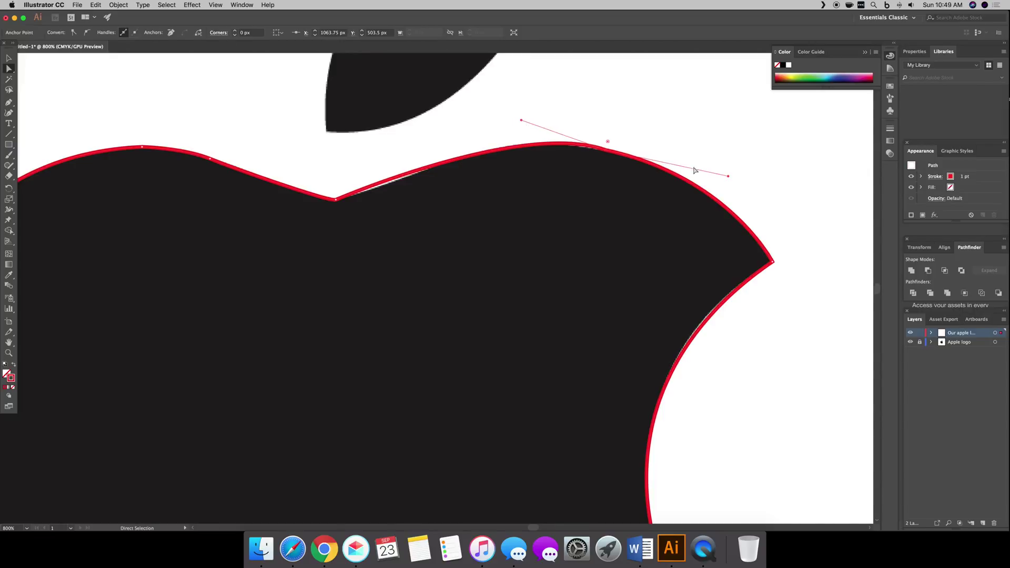
pyautogui.moveTo(729, 177); pyautogui.dragTo(745, 194)
pyautogui.moveTo(522, 120); pyautogui.dragTo(501, 125)
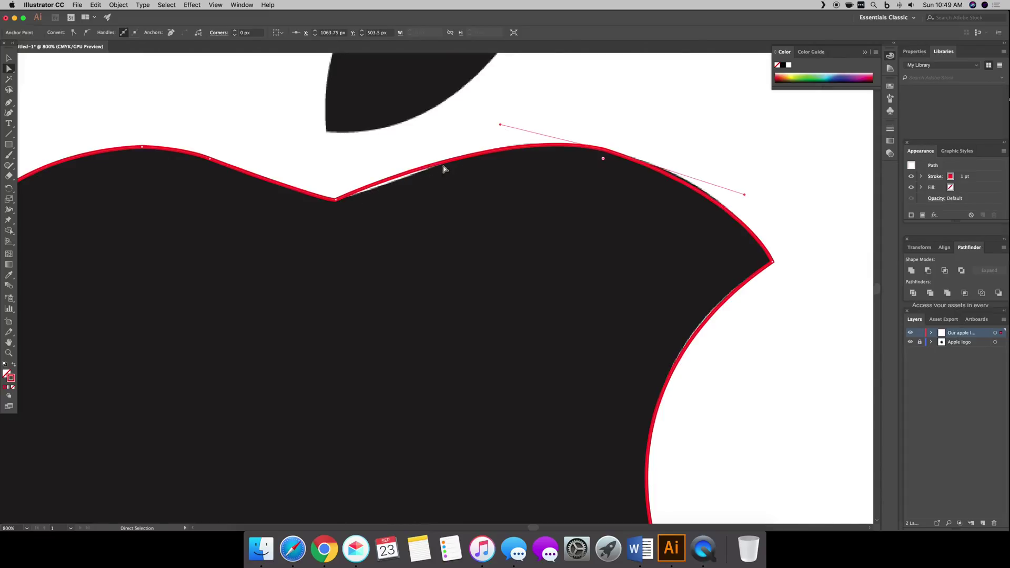
pyautogui.click(13, 102)
# Add an anchor point on the top curve and move it to fit the reference
pyautogui.click(60, 112)
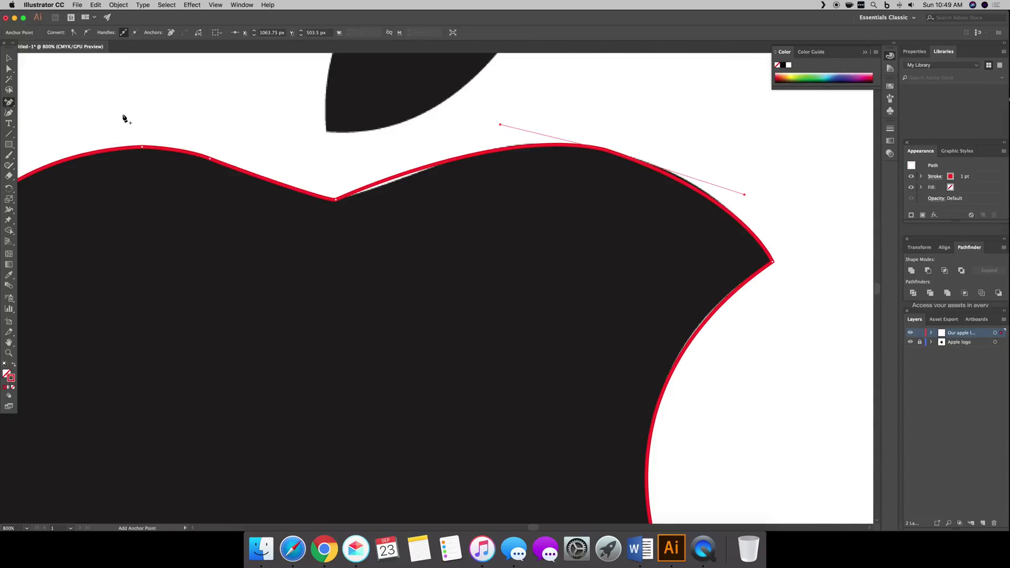
pyautogui.click(432, 168)
pyautogui.click(9, 69)
pyautogui.moveTo(435, 167); pyautogui.dragTo(486, 152)
pyautogui.click(493, 172)
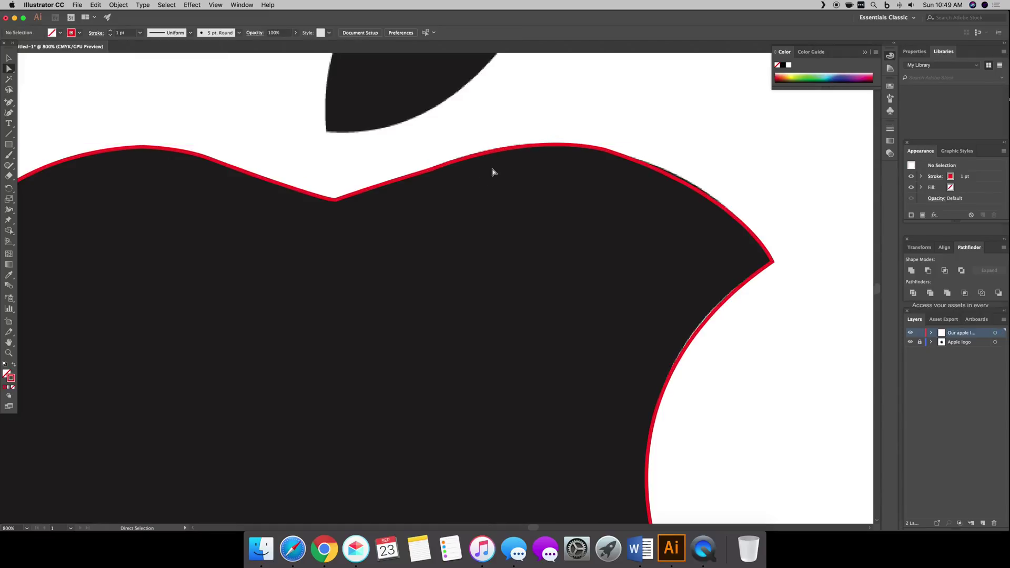
# Pull the top-right curve's handle so the outline sits flush on the apple's edge
pyautogui.click(614, 154)
pyautogui.moveTo(745, 195); pyautogui.dragTo(739, 218)
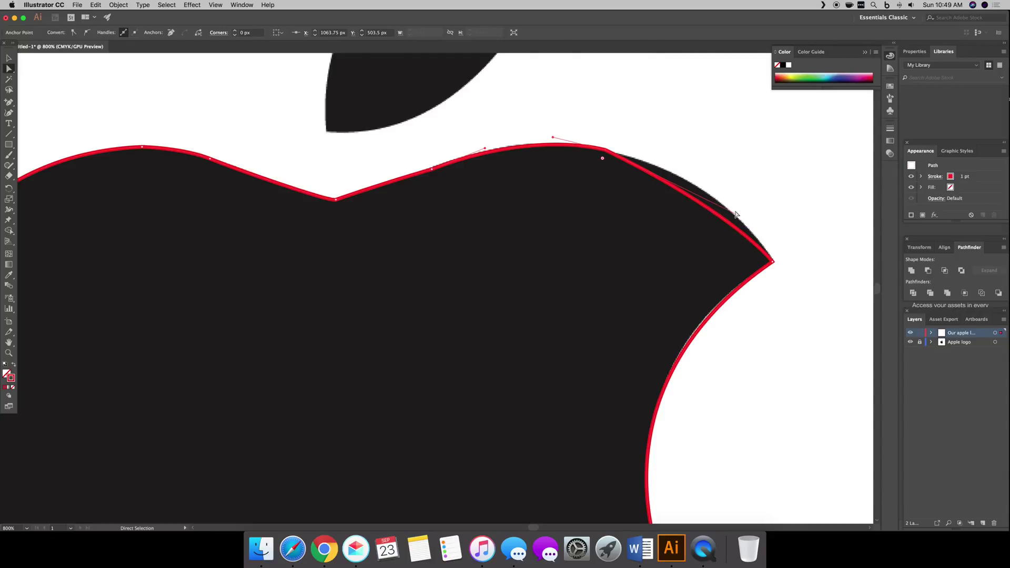
pyautogui.moveTo(738, 214); pyautogui.dragTo(744, 181)
pyautogui.click(744, 181)
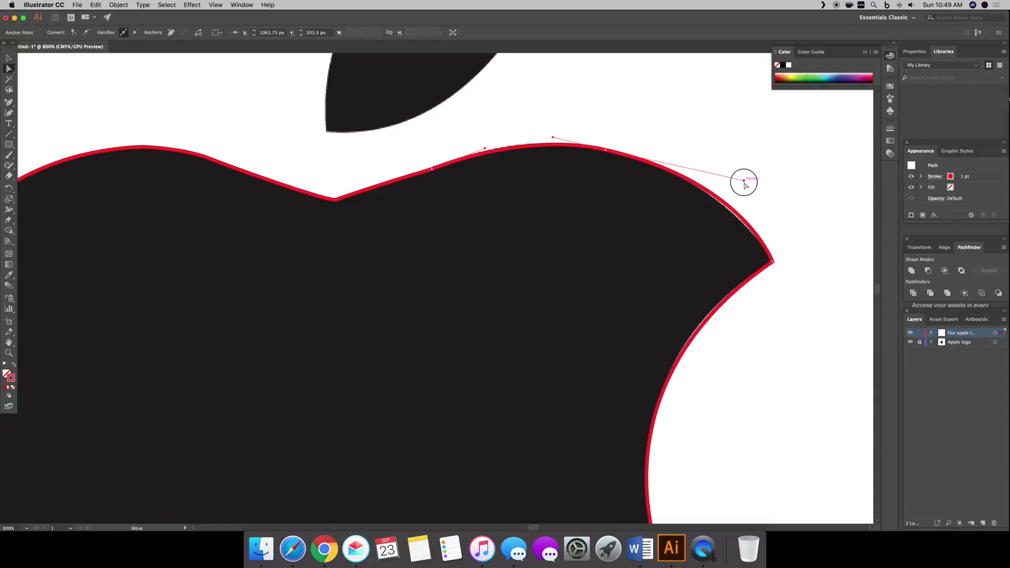
pyautogui.click(743, 154)
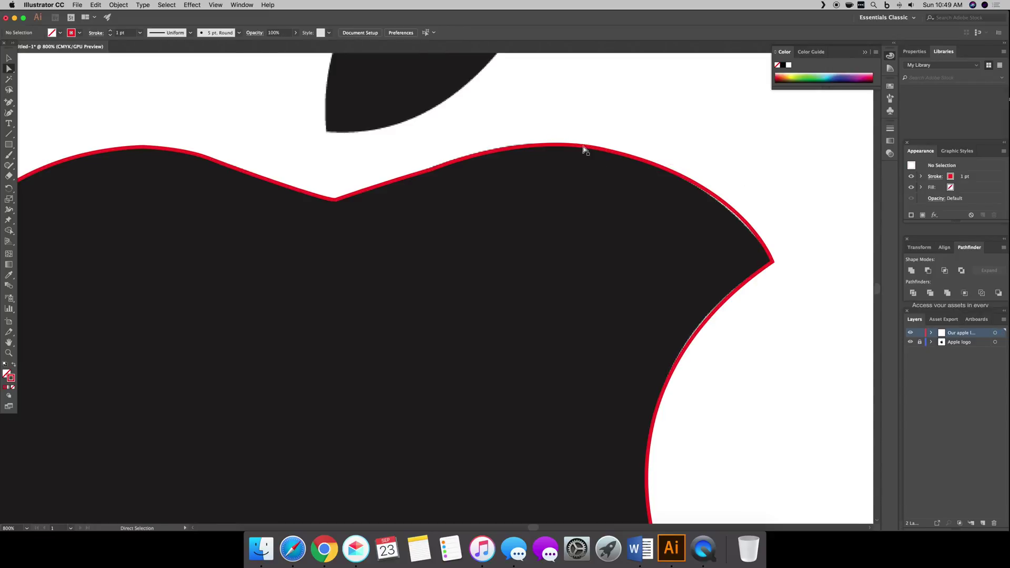
# Toggle the Apple logo layer off and on at 300% to check the trace, then open apple logo white.ai
pyautogui.hscroll(-5, 528, 264)
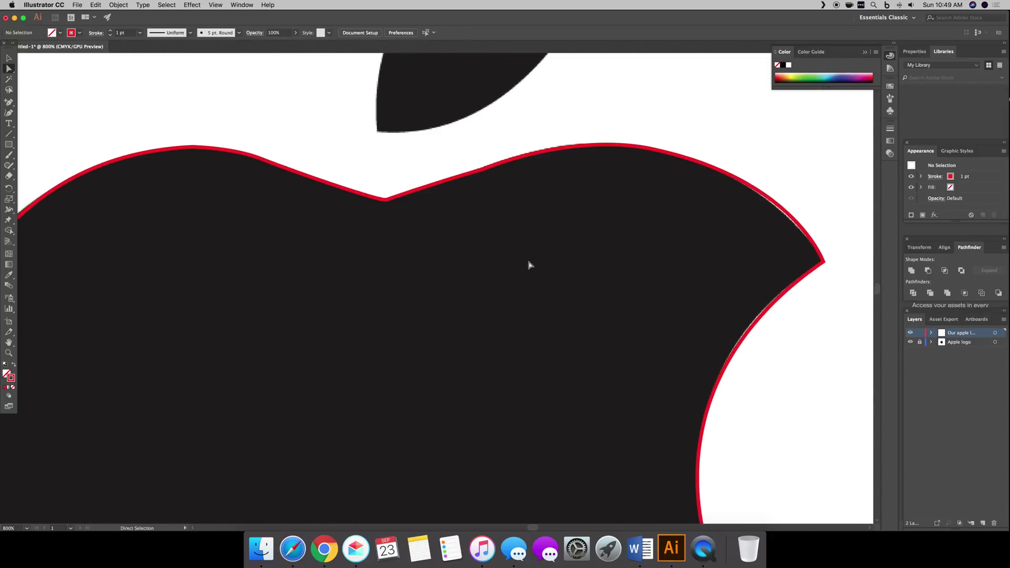
pyautogui.press('super+0')
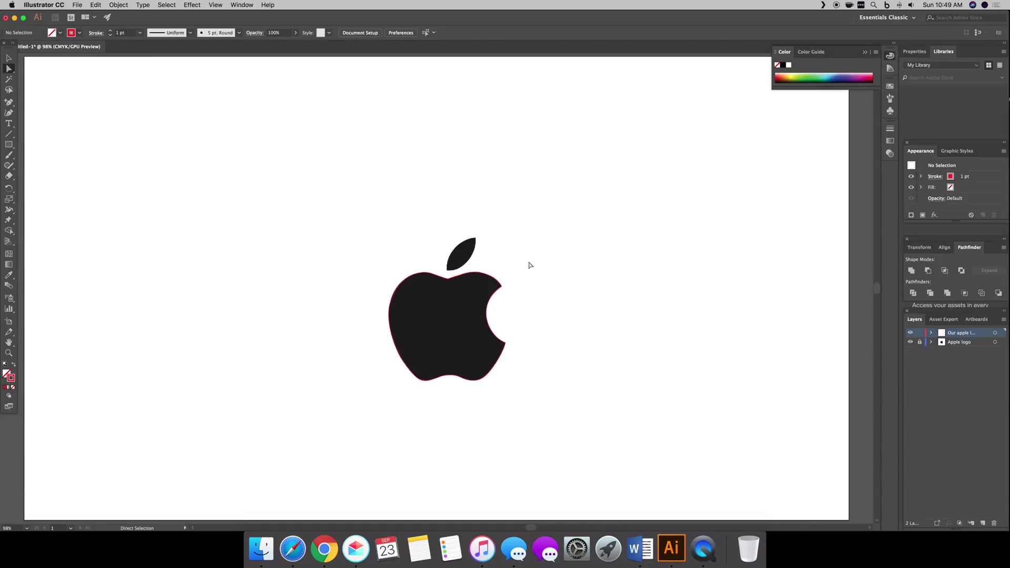
pyautogui.press('super+equal')
pyautogui.press('super+equal')
pyautogui.press('super+equal')
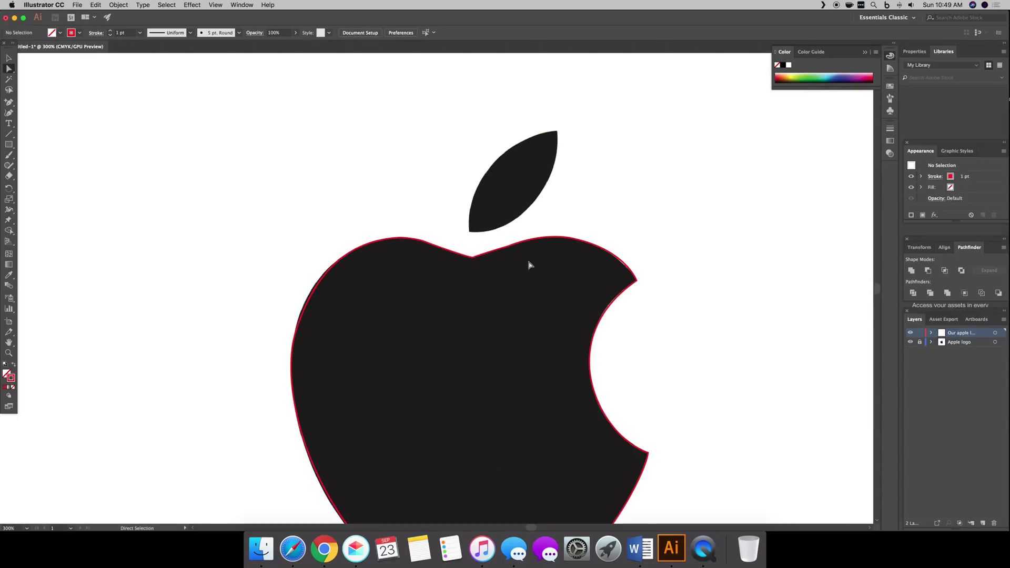
pyautogui.scroll(-3, 722, 301)
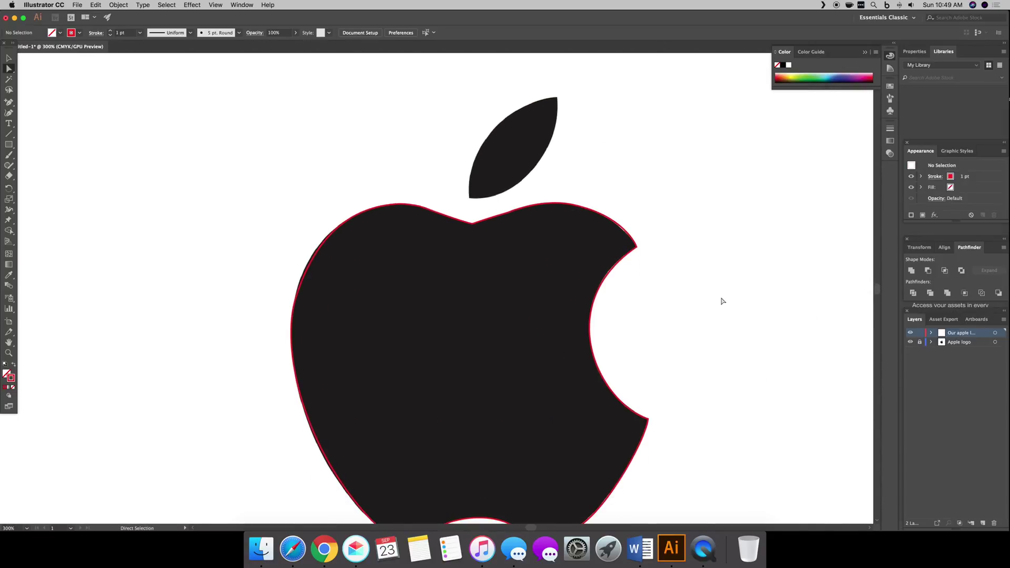
pyautogui.click(910, 343)
pyautogui.scroll(-2, 814, 348)
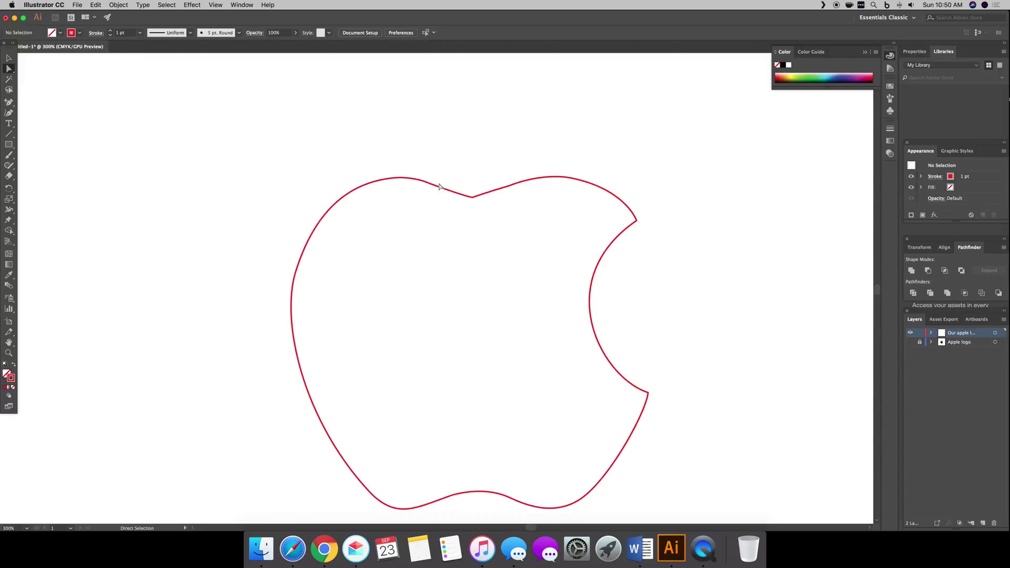
pyautogui.click(911, 342)
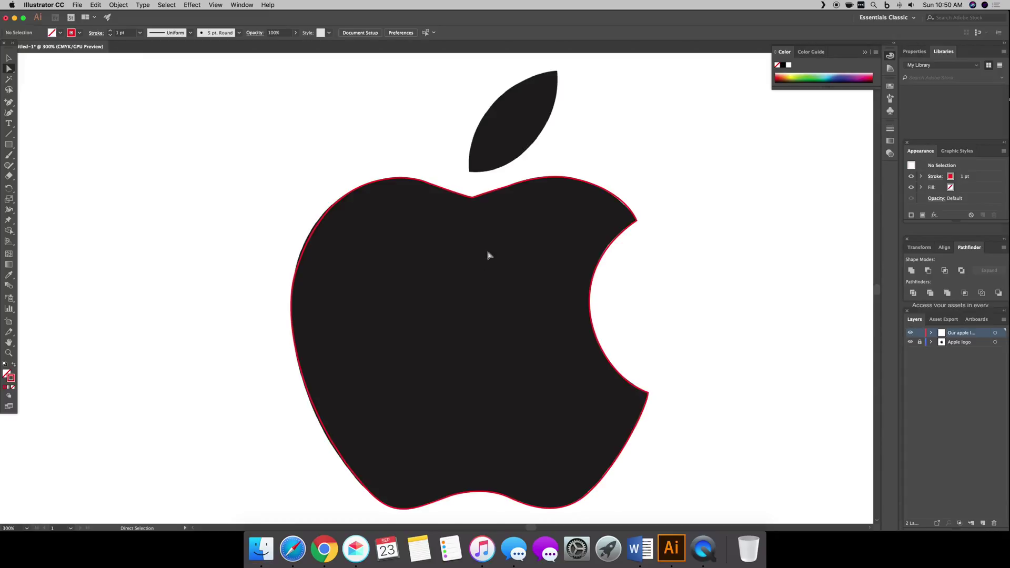
pyautogui.click(266, 548)
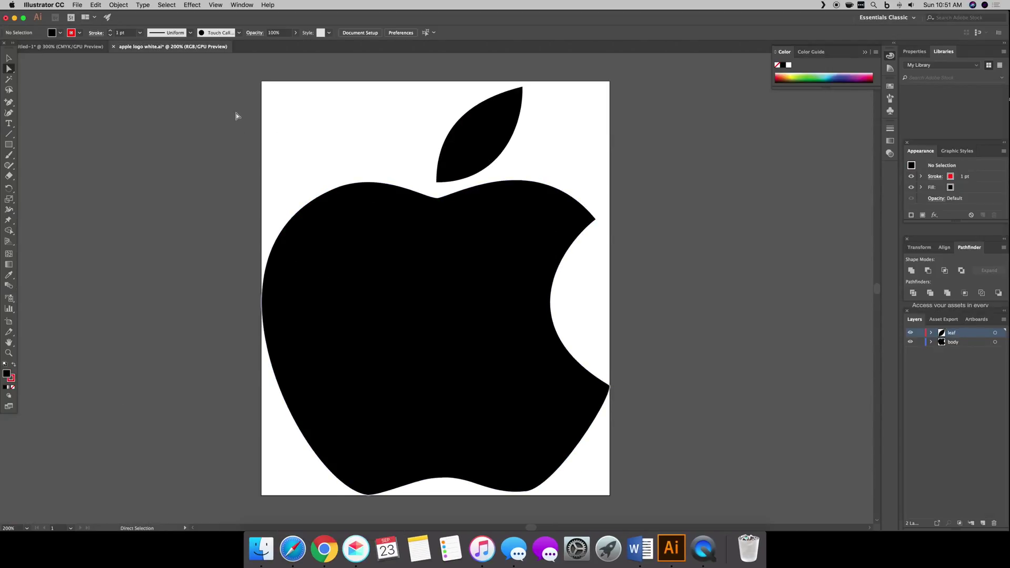
# Give the apple body and leaf no fill and a dark stroke colour from the Color Picker
pyautogui.press('v')
pyautogui.click(305, 255)
pyautogui.keyDown('shift'); pyautogui.click(461, 162); pyautogui.keyUp('shift')
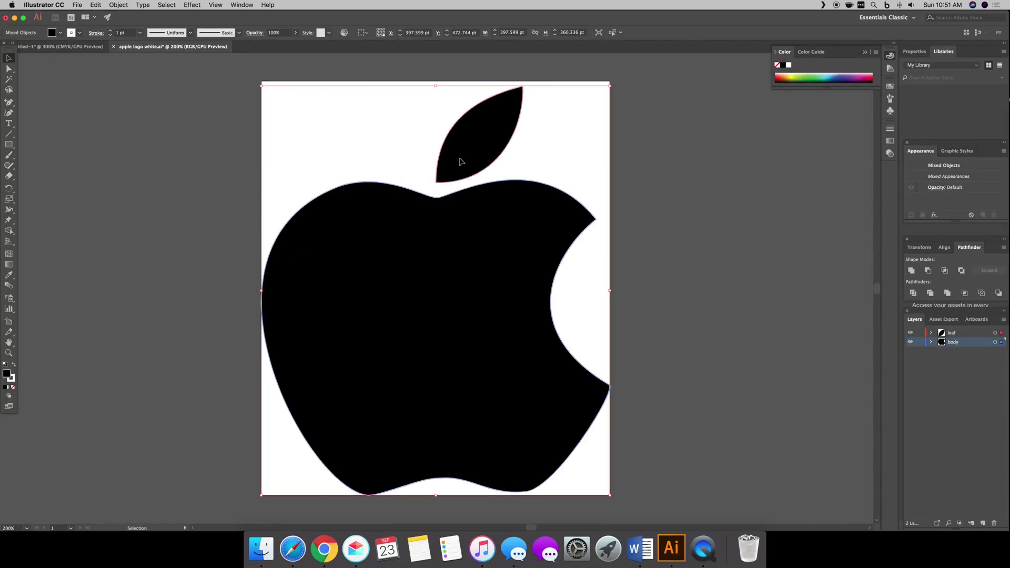
pyautogui.click(11, 388)
pyautogui.doubleClick(13, 382)
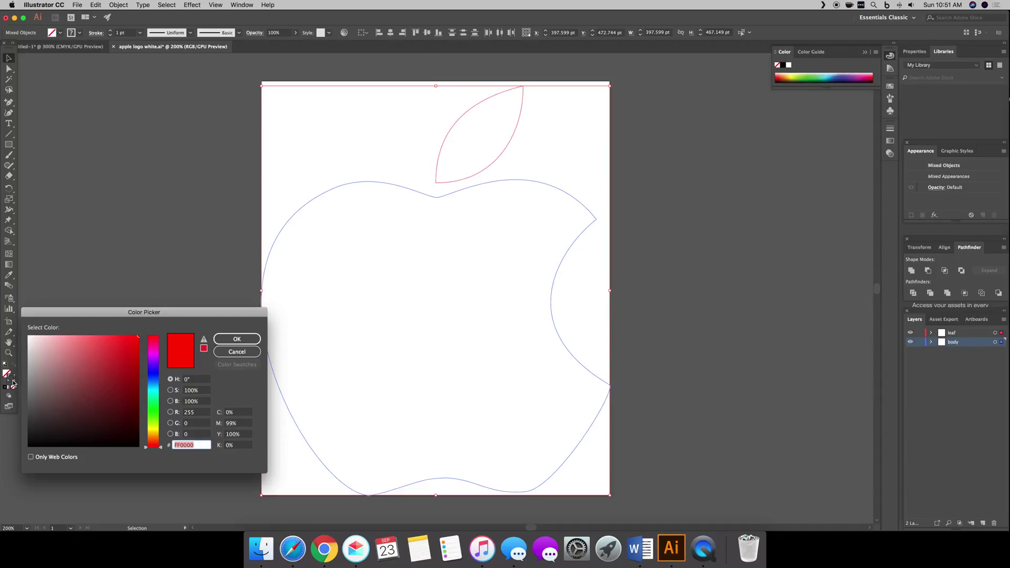
pyautogui.moveTo(98, 379); pyautogui.dragTo(88, 432)
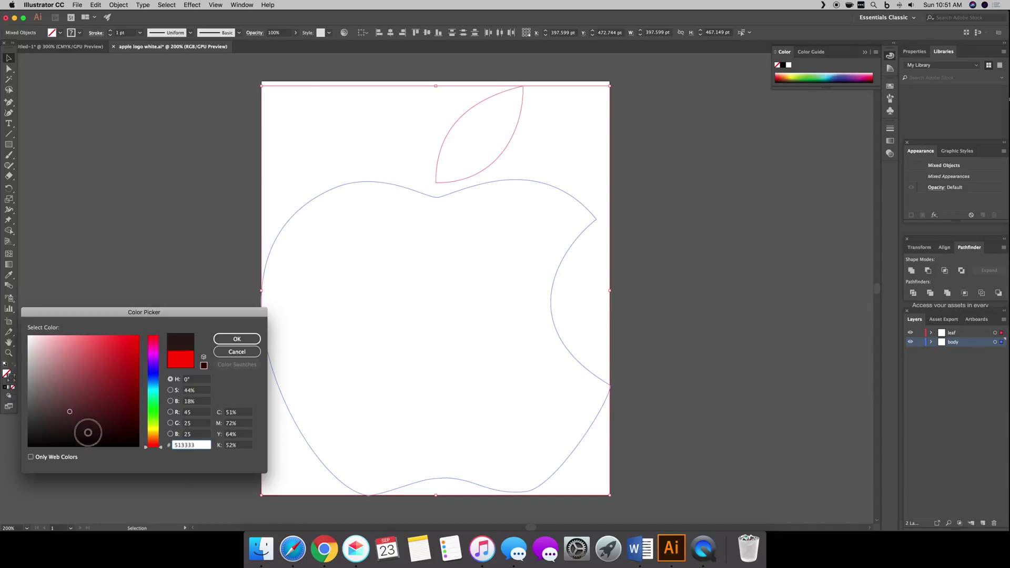
pyautogui.click(237, 339)
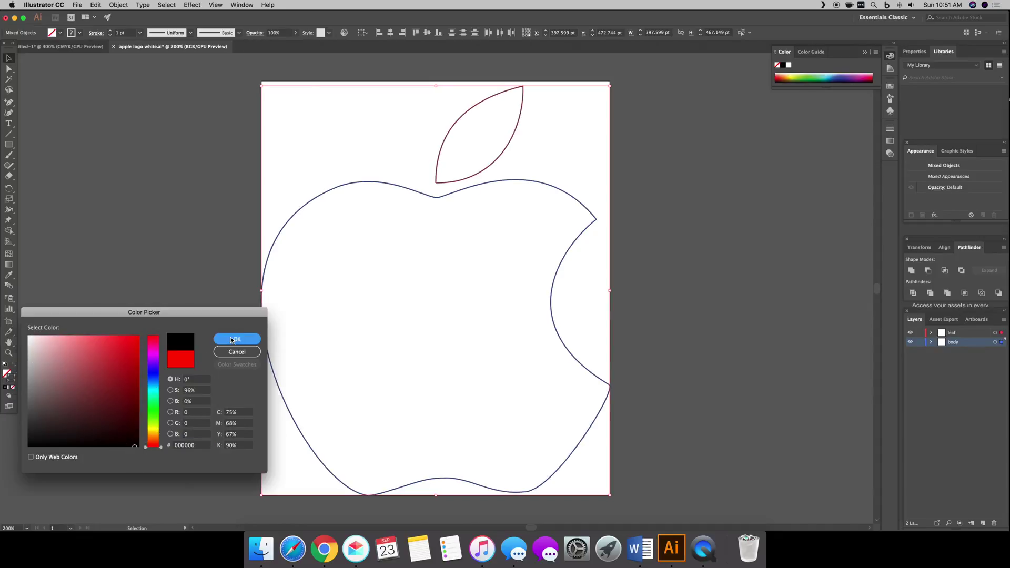
pyautogui.click(175, 279)
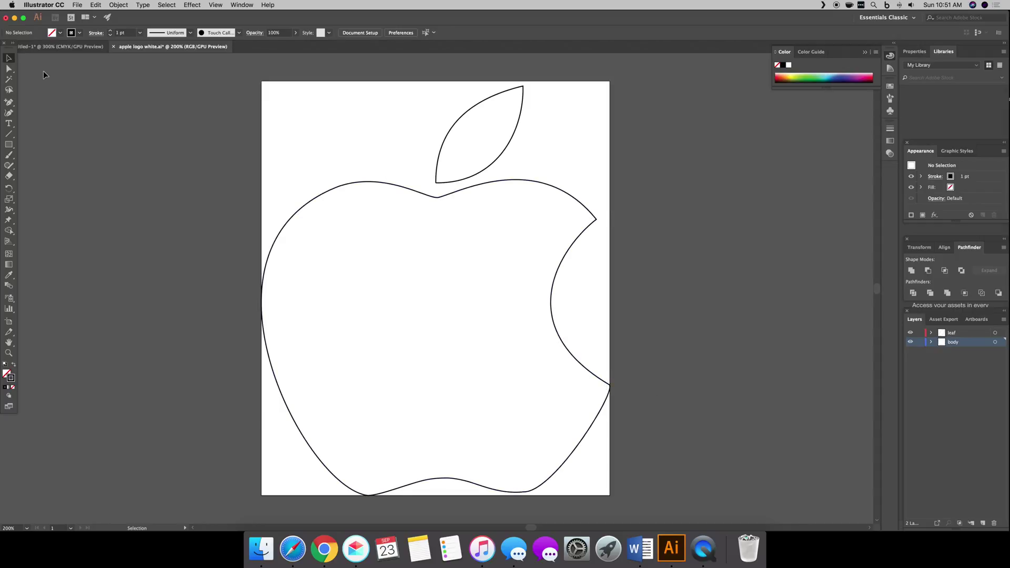
# In Untitled-1, start tracing the leaf with the Pen Tool from its bottom tip to its top
pyautogui.click(58, 46)
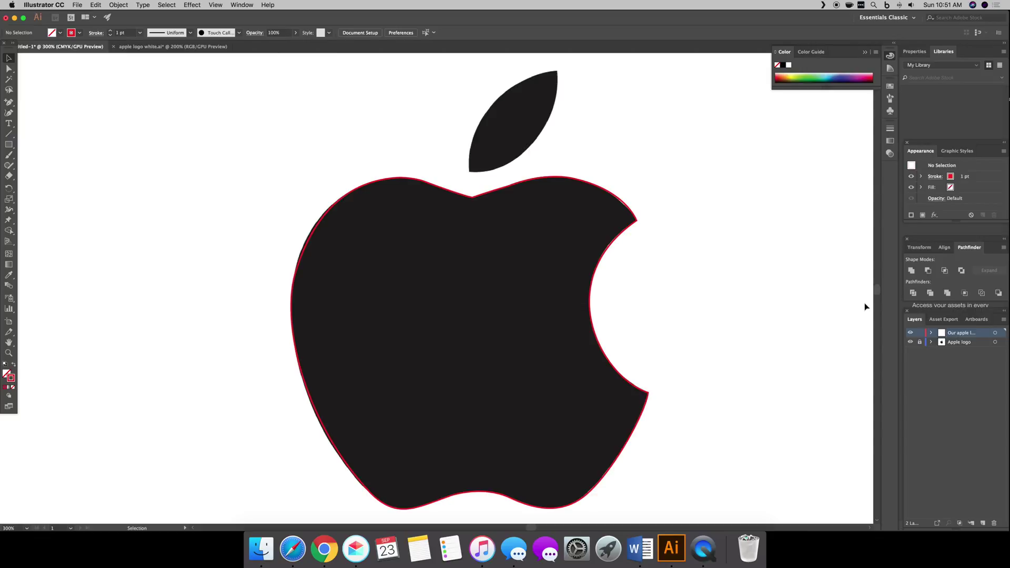
pyautogui.scroll(1, 725, 297)
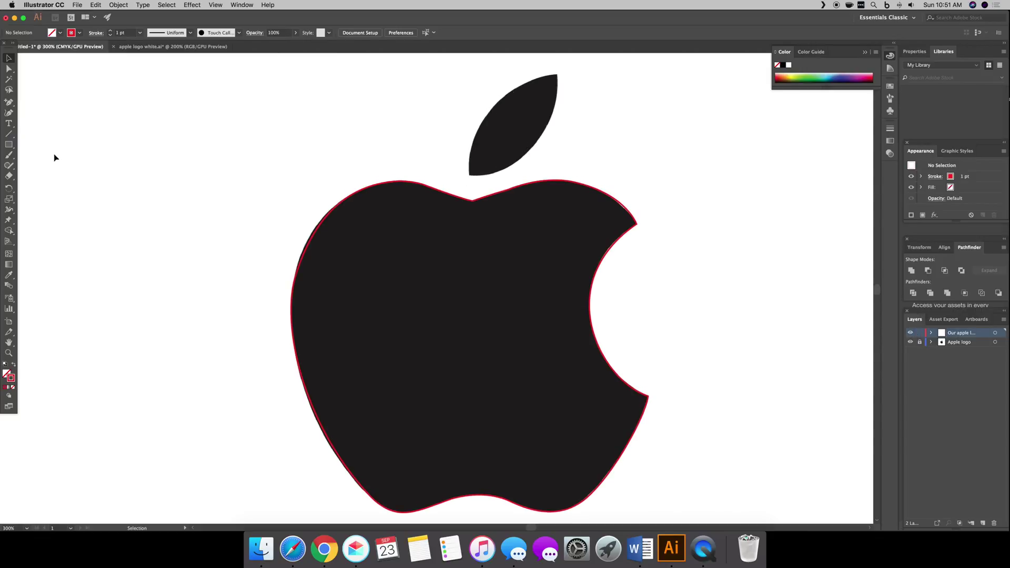
pyautogui.click(9, 103)
pyautogui.moveTo(8, 104); pyautogui.dragTo(41, 100)
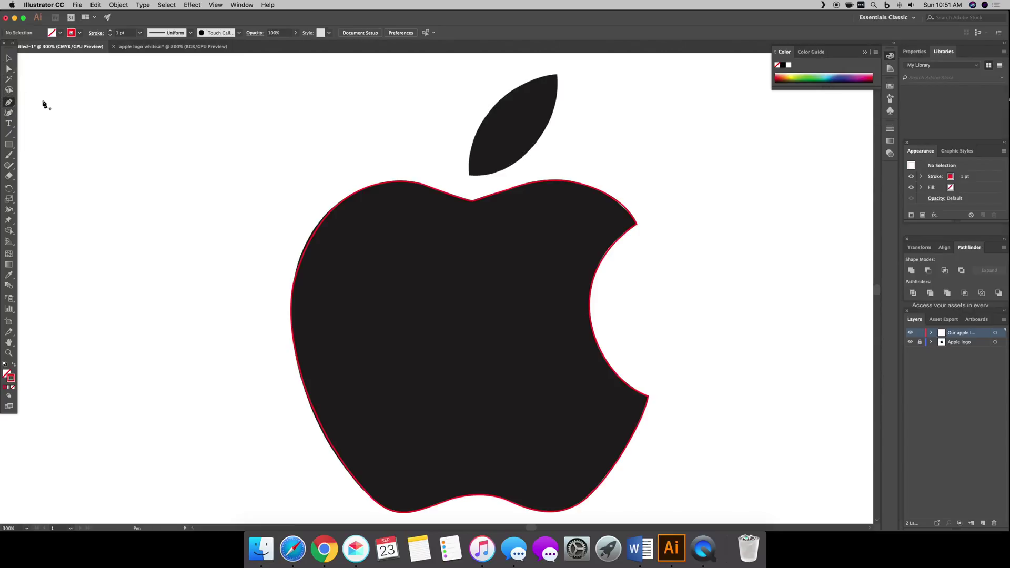
pyautogui.click(468, 175)
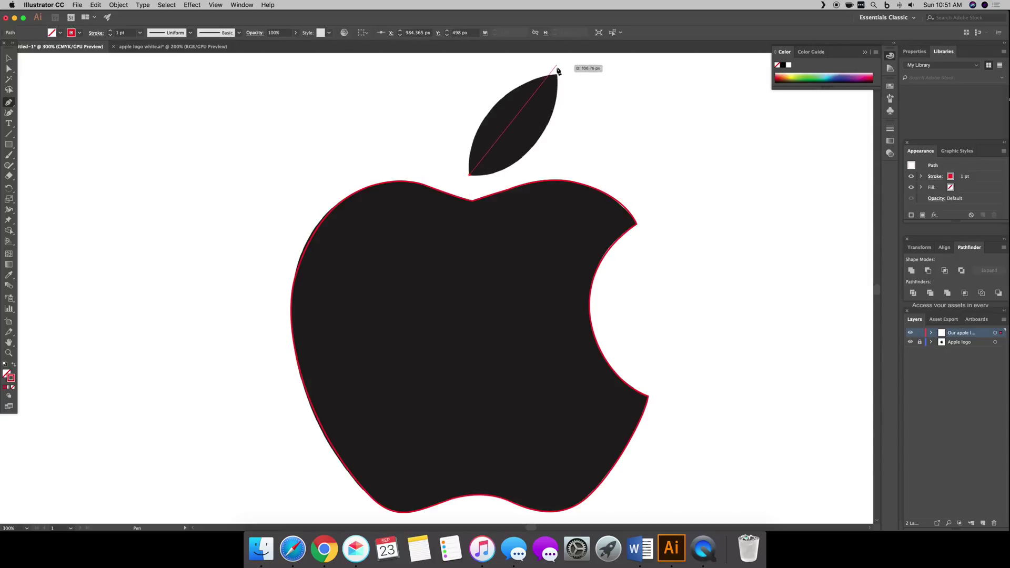
pyautogui.moveTo(558, 75); pyautogui.dragTo(653, 122)
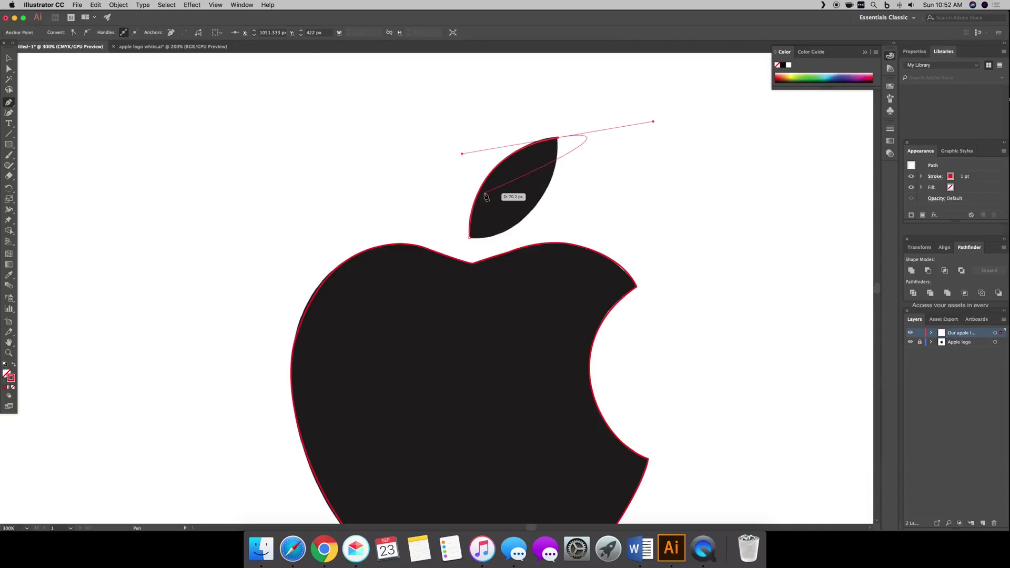
# Close the leaf path with a curve and adjust its bottom curve to fit the reference
pyautogui.rightClick(557, 141)
pyautogui.press('Escape')
pyautogui.click(559, 139)
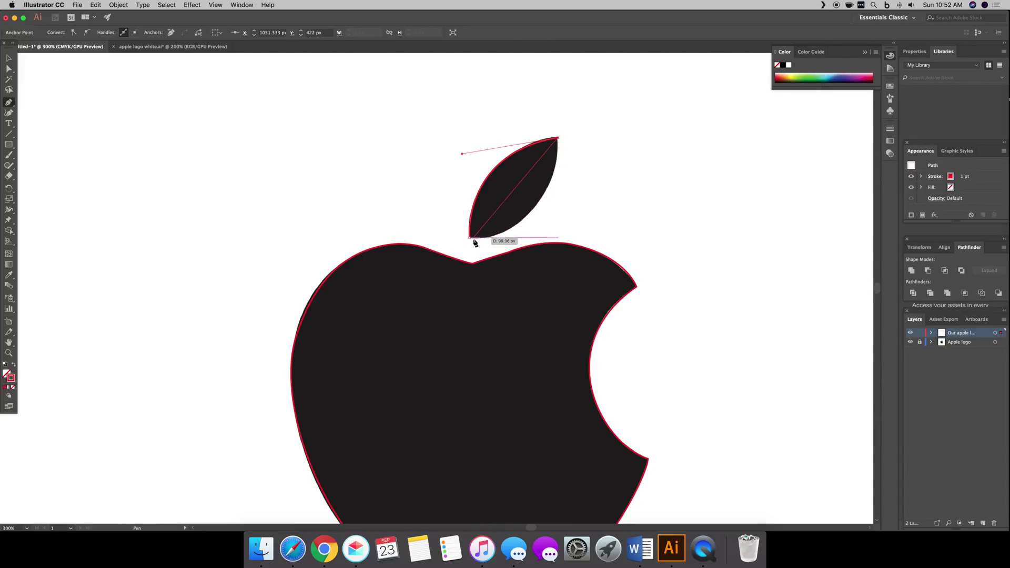
pyautogui.moveTo(470, 238); pyautogui.dragTo(384, 239)
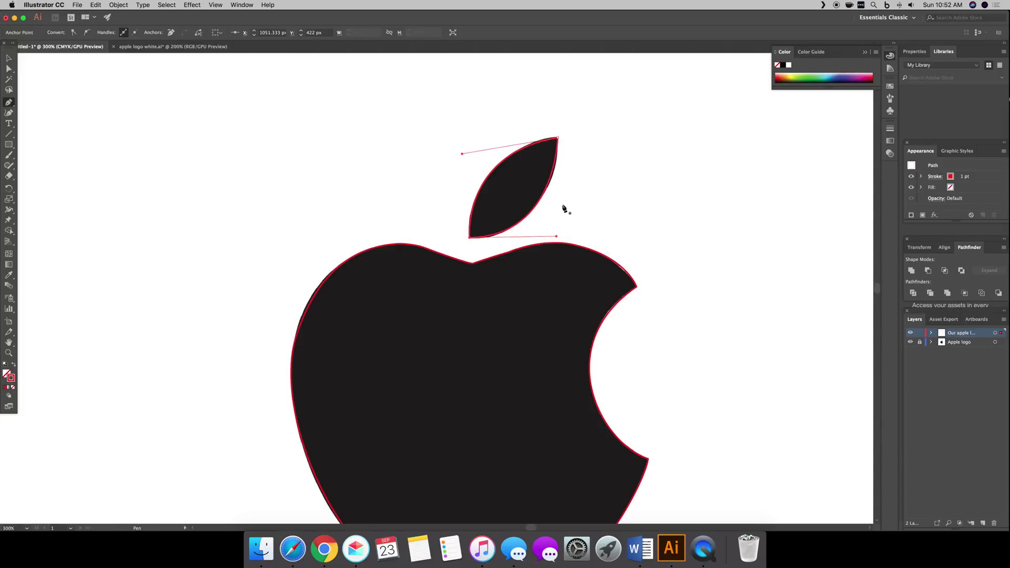
pyautogui.click(12, 72)
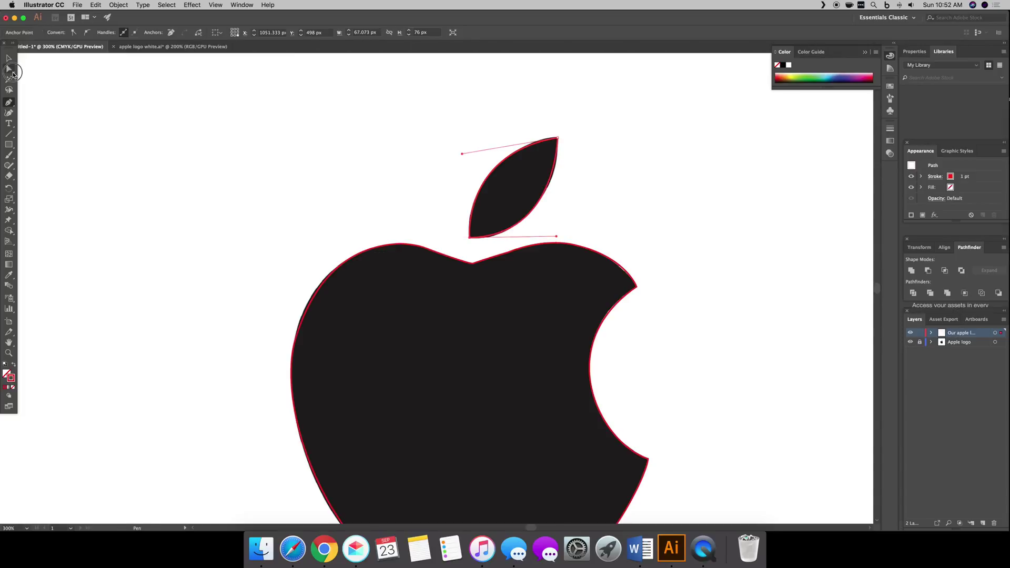
pyautogui.moveTo(557, 236)
pyautogui.mouseDown()
pyautogui.moveTo(573, 226)
pyautogui.moveTo(557, 235)
pyautogui.mouseUp()
pyautogui.click(605, 218)
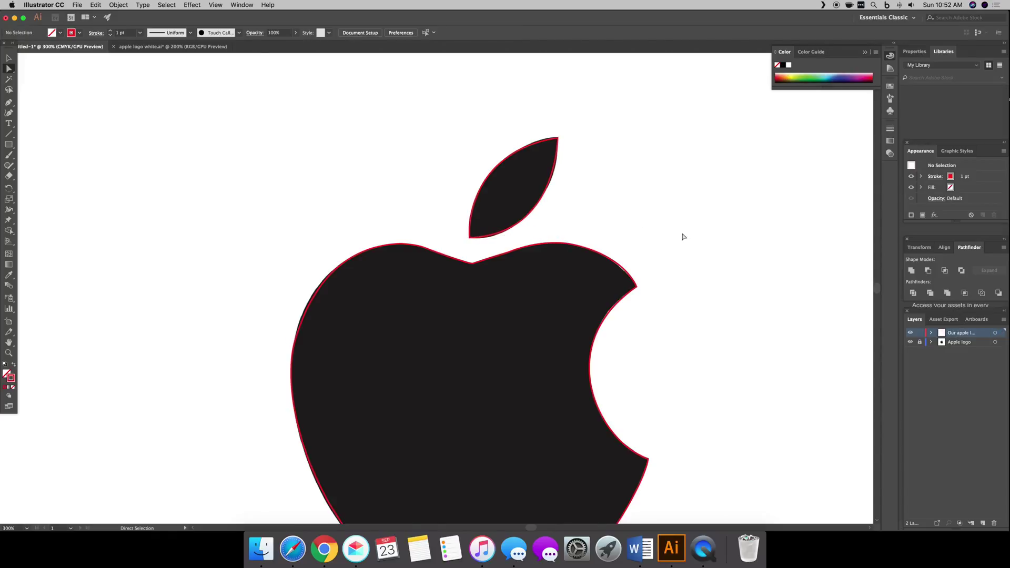
# Hide the Apple logo reference layer, glance at apple logo white.ai, and return to Untitled-1
pyautogui.click(910, 343)
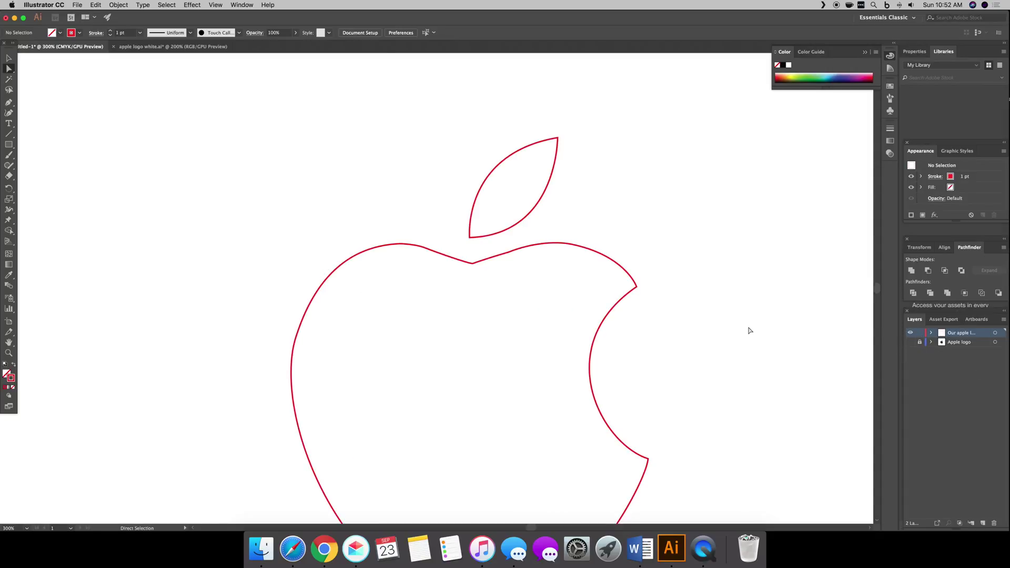
pyautogui.scroll(-5, 750, 331)
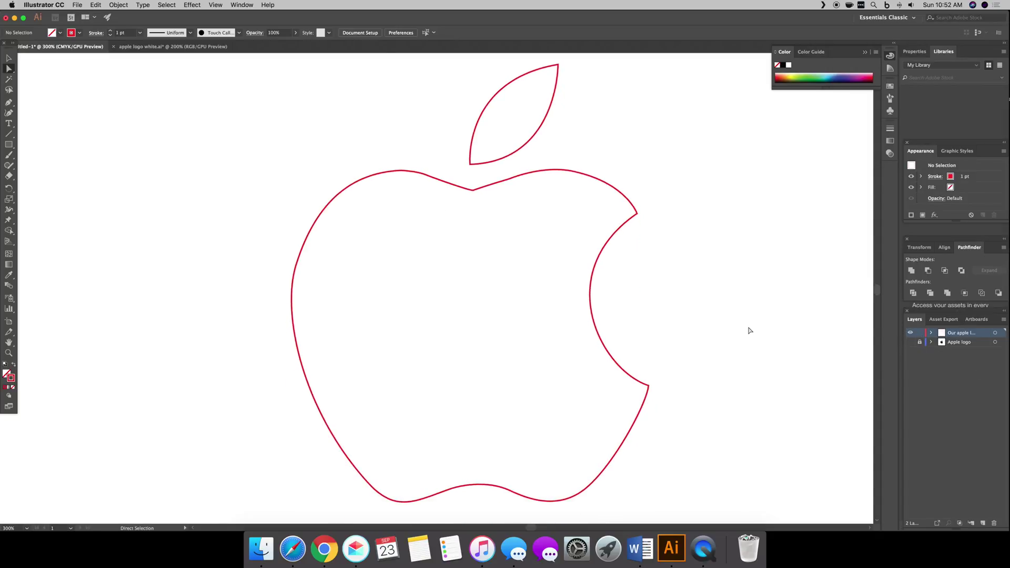
pyautogui.scroll(1, 750, 330)
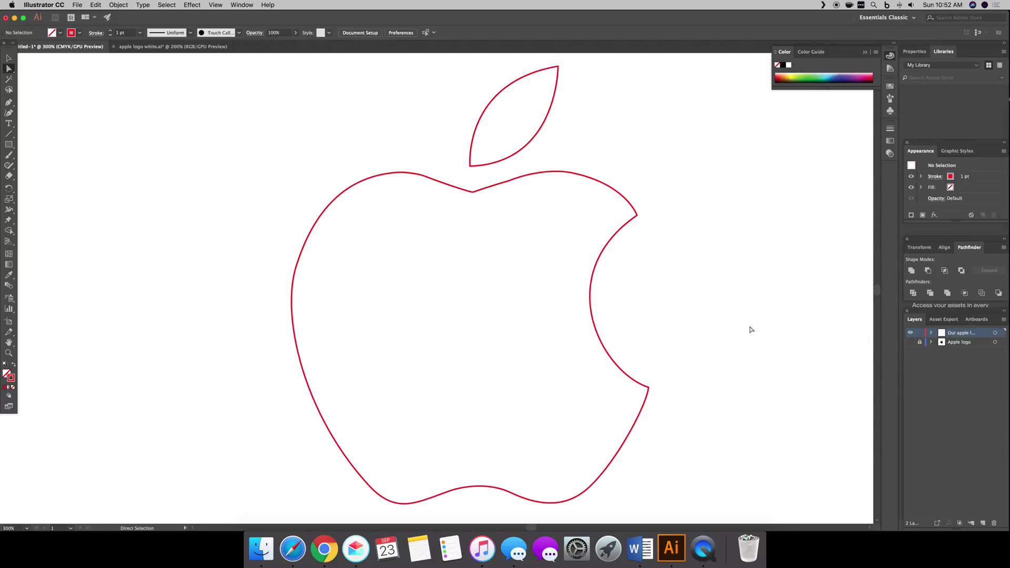
pyautogui.click(153, 46)
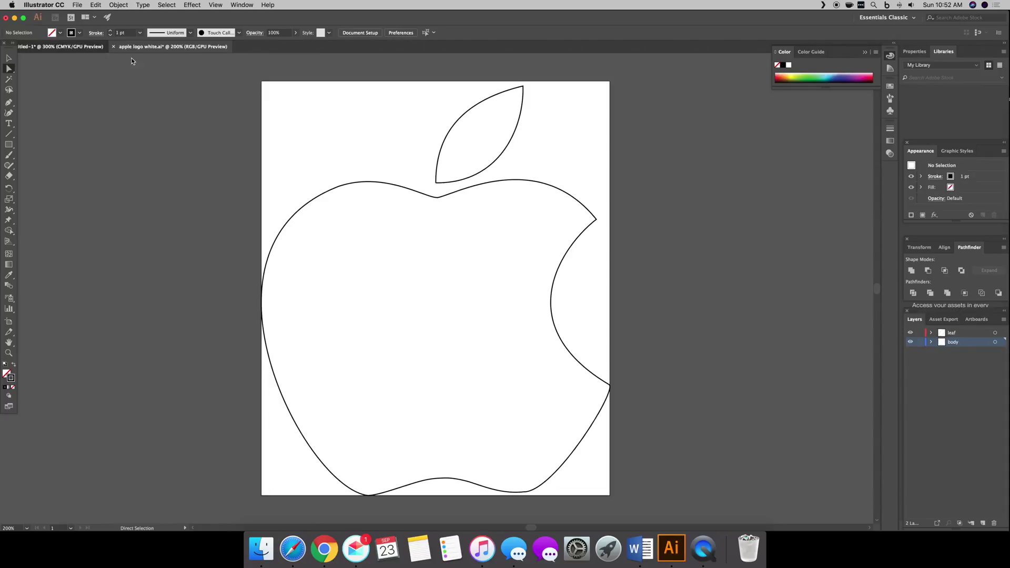
pyautogui.hotkey('ctrl', 'Tab')
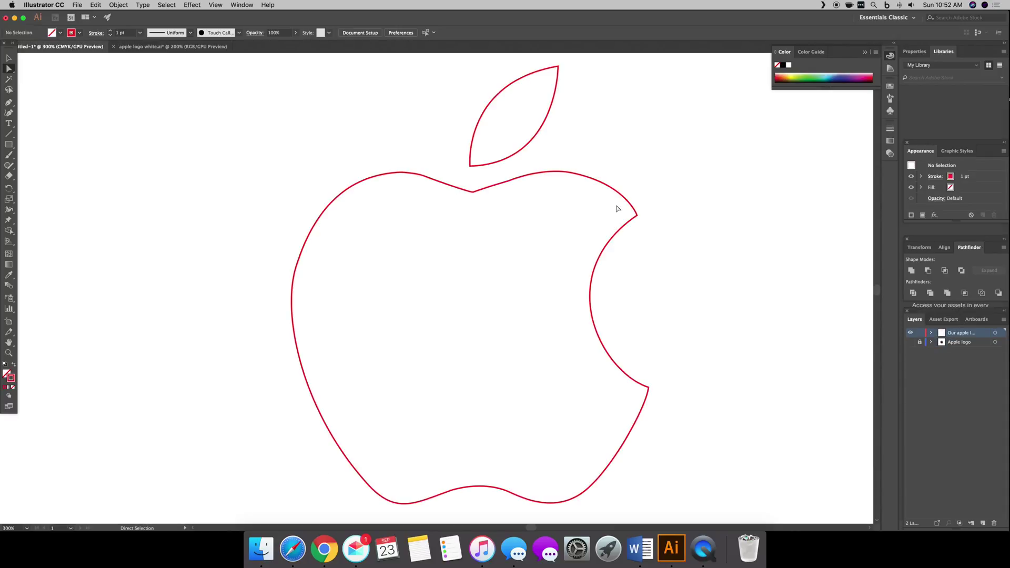